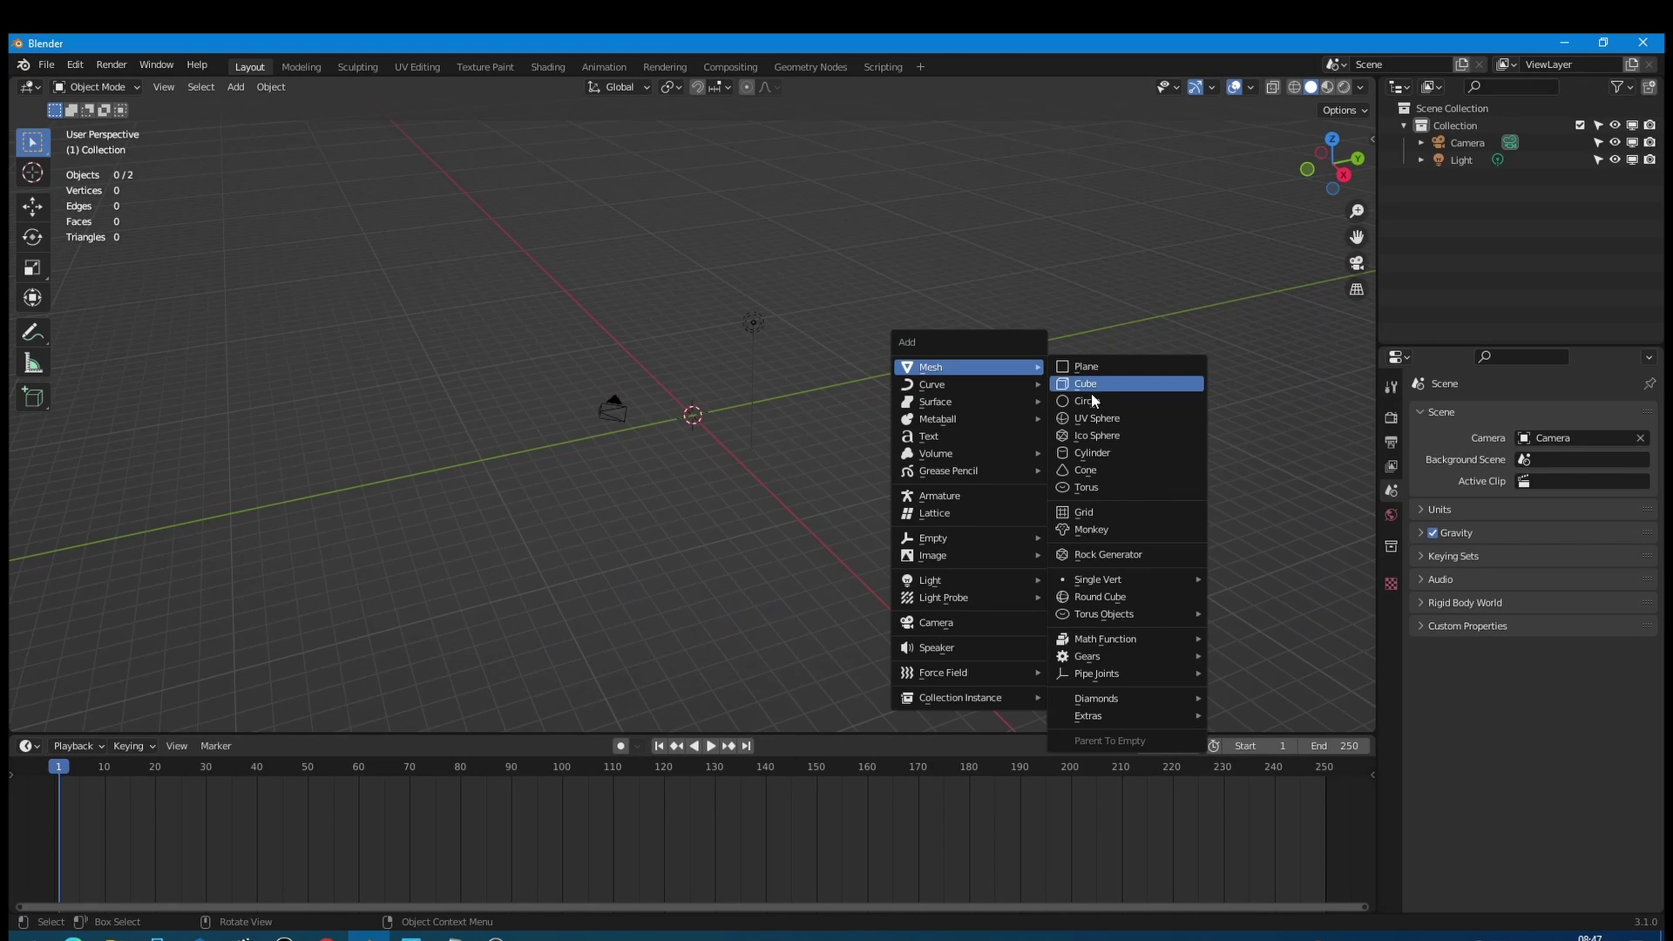
Step: Add a UV sphere and frame it in the front view
click(1094, 419)
key(KP_1)
key(KP_Decimal)
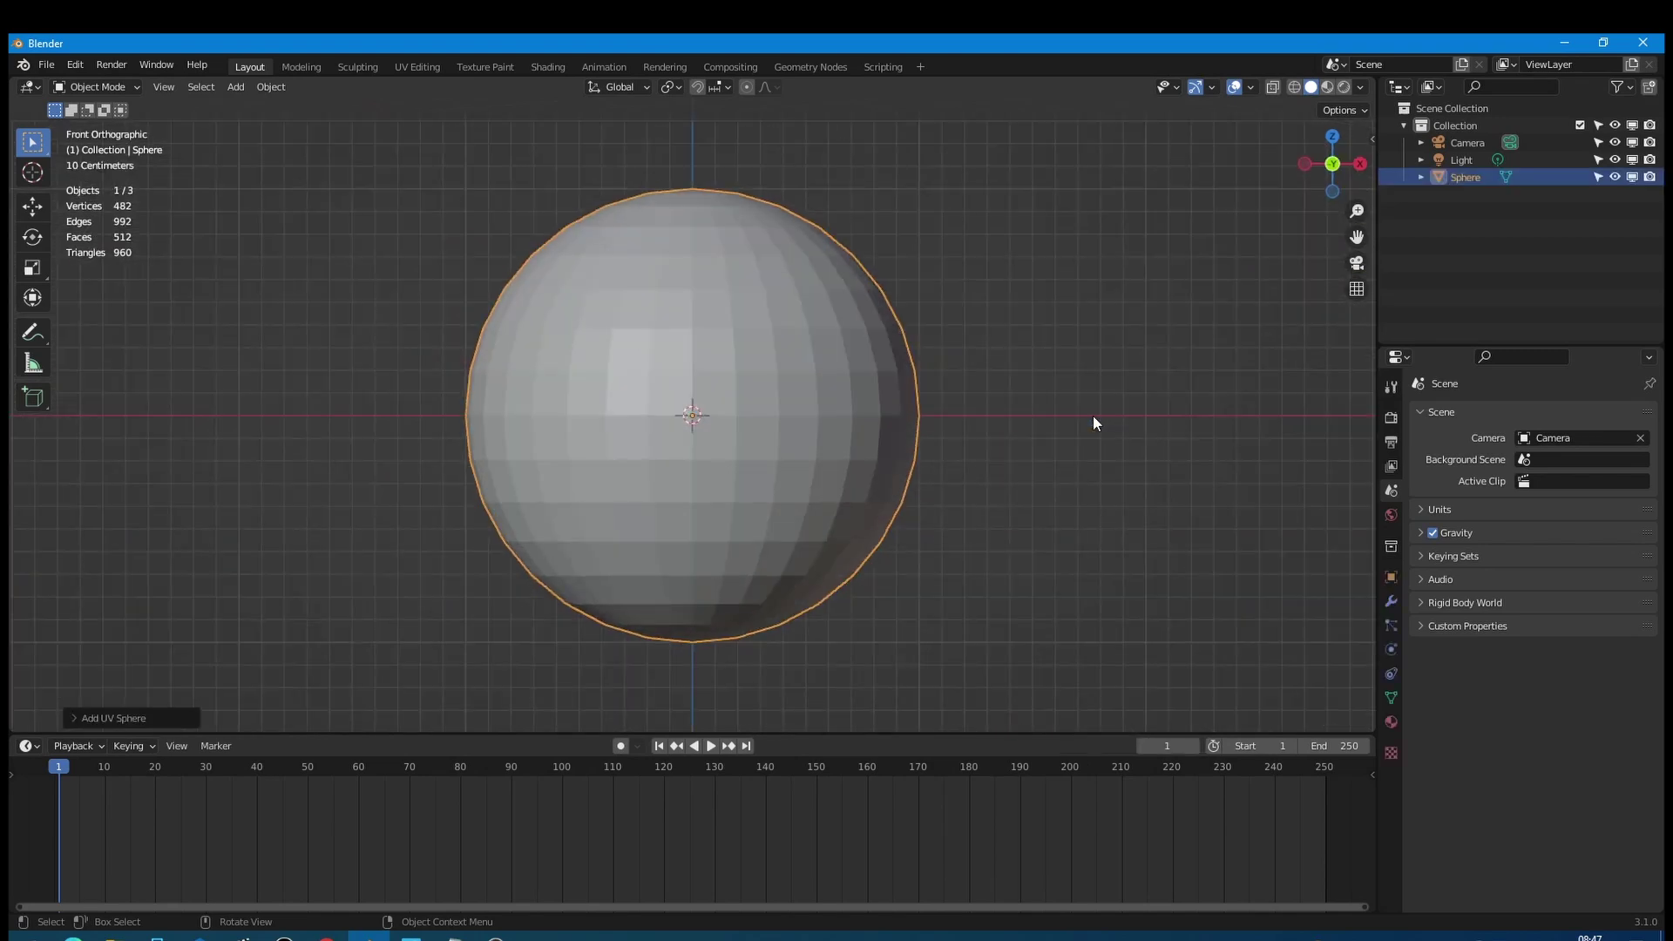
Step: In Edit Mode with X-ray on, delete the sphere's lower-half faces, leaving a dome
key(Tab)
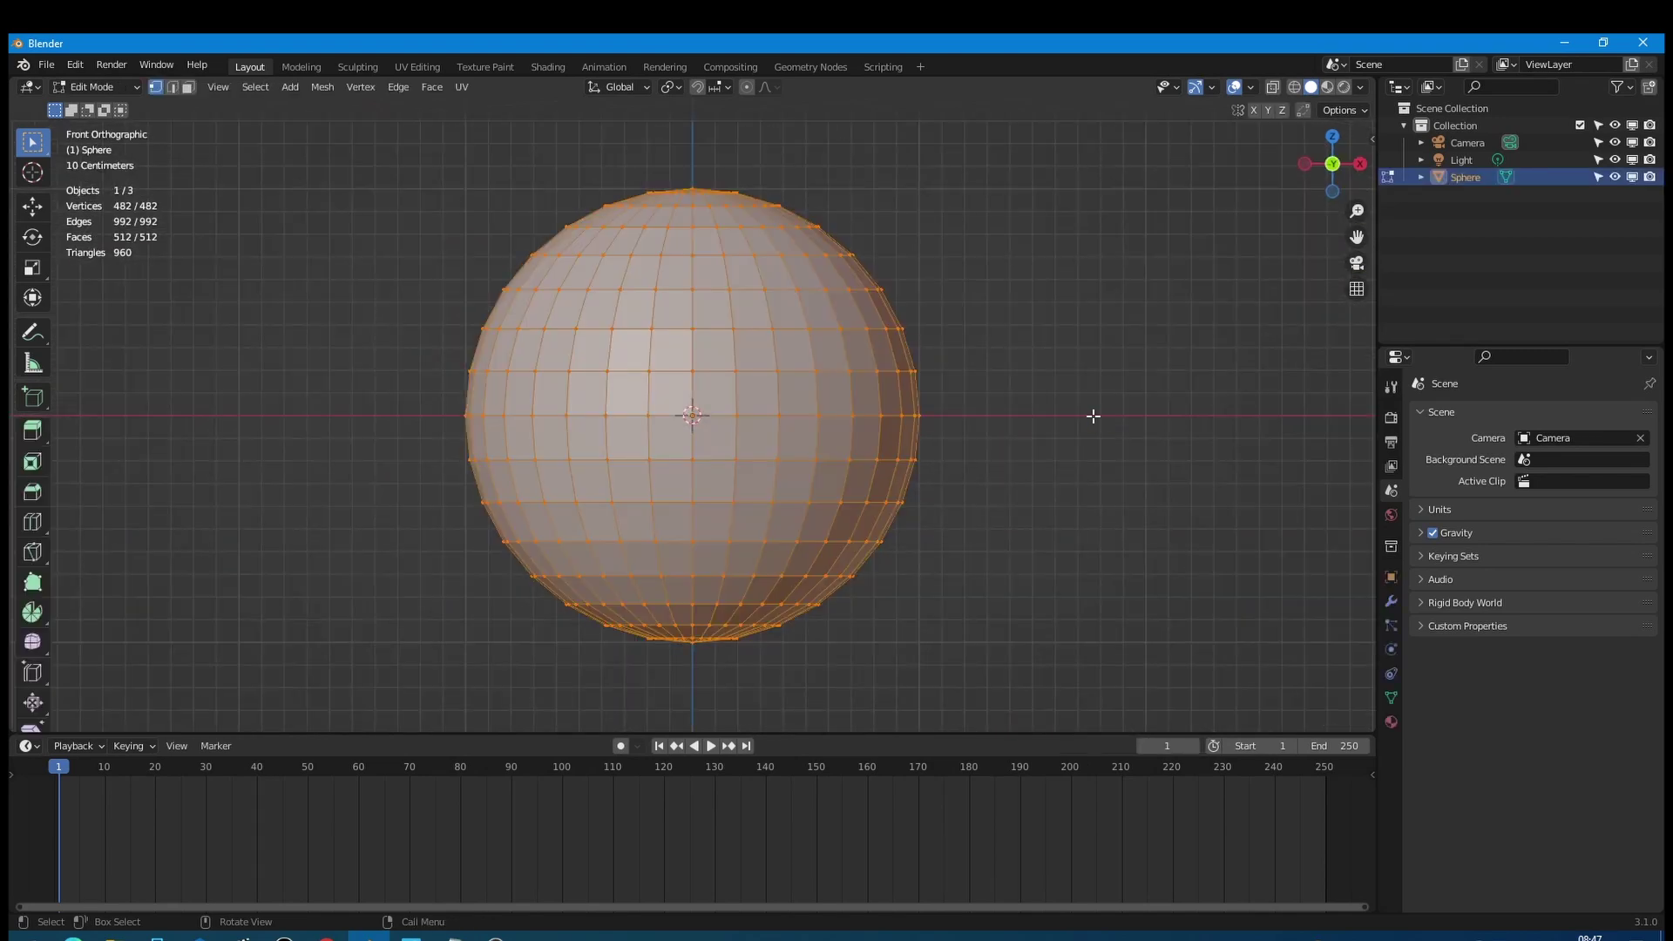
click(1291, 87)
drag(380, 392, 1022, 677)
key(x)
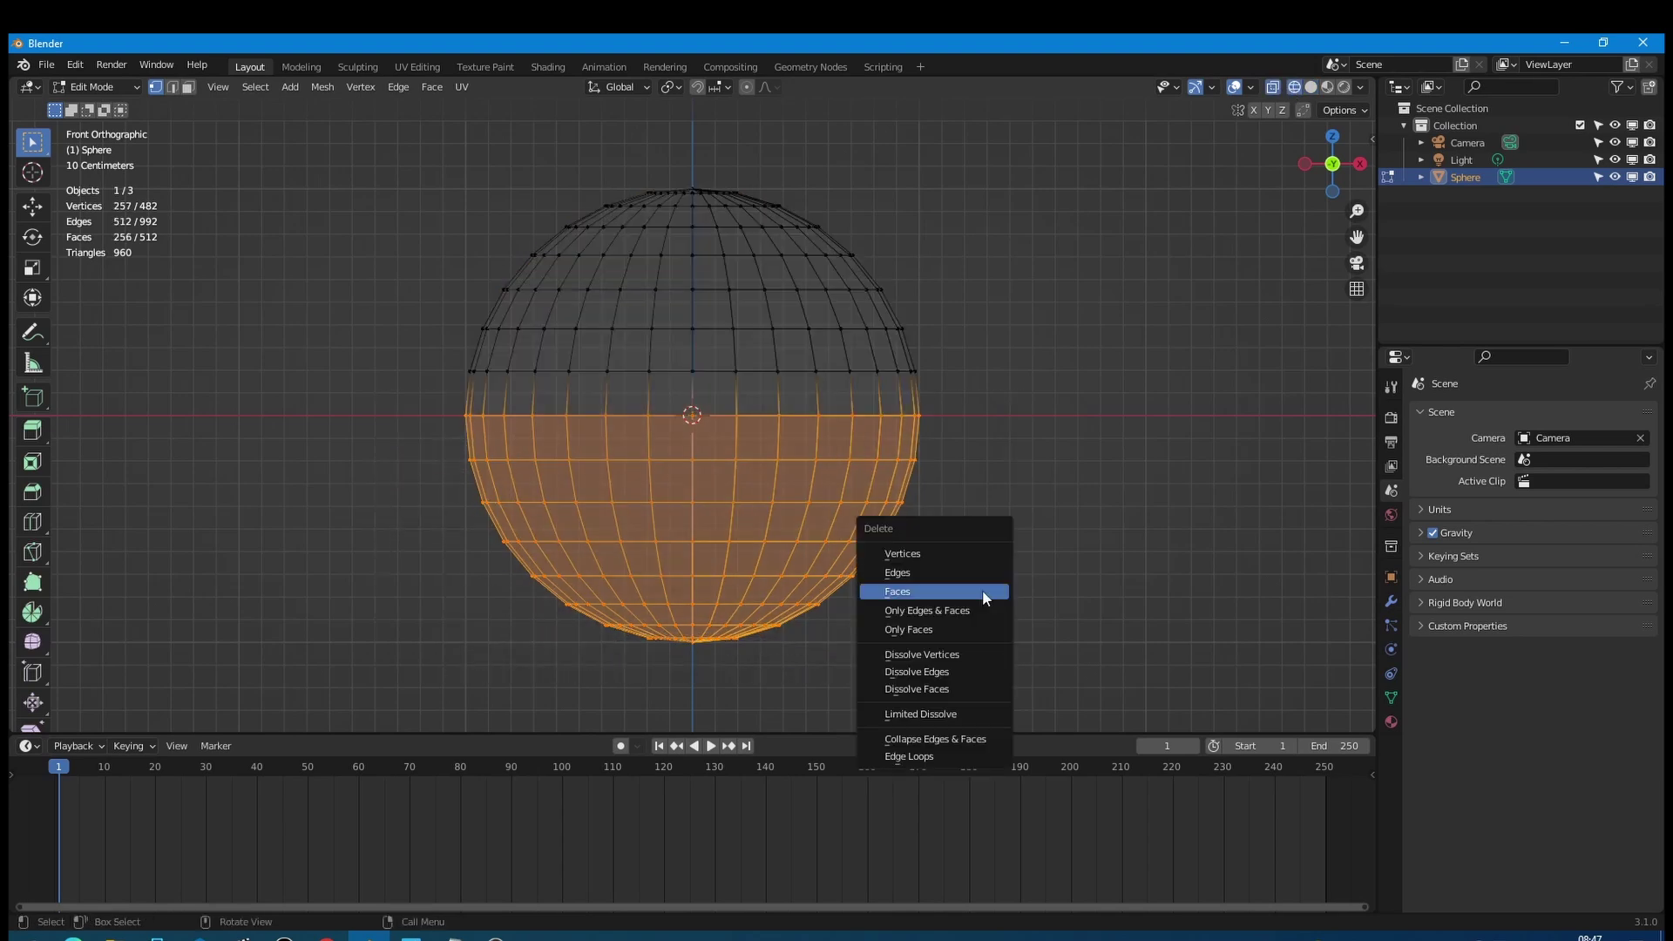
click(982, 589)
key(Tab)
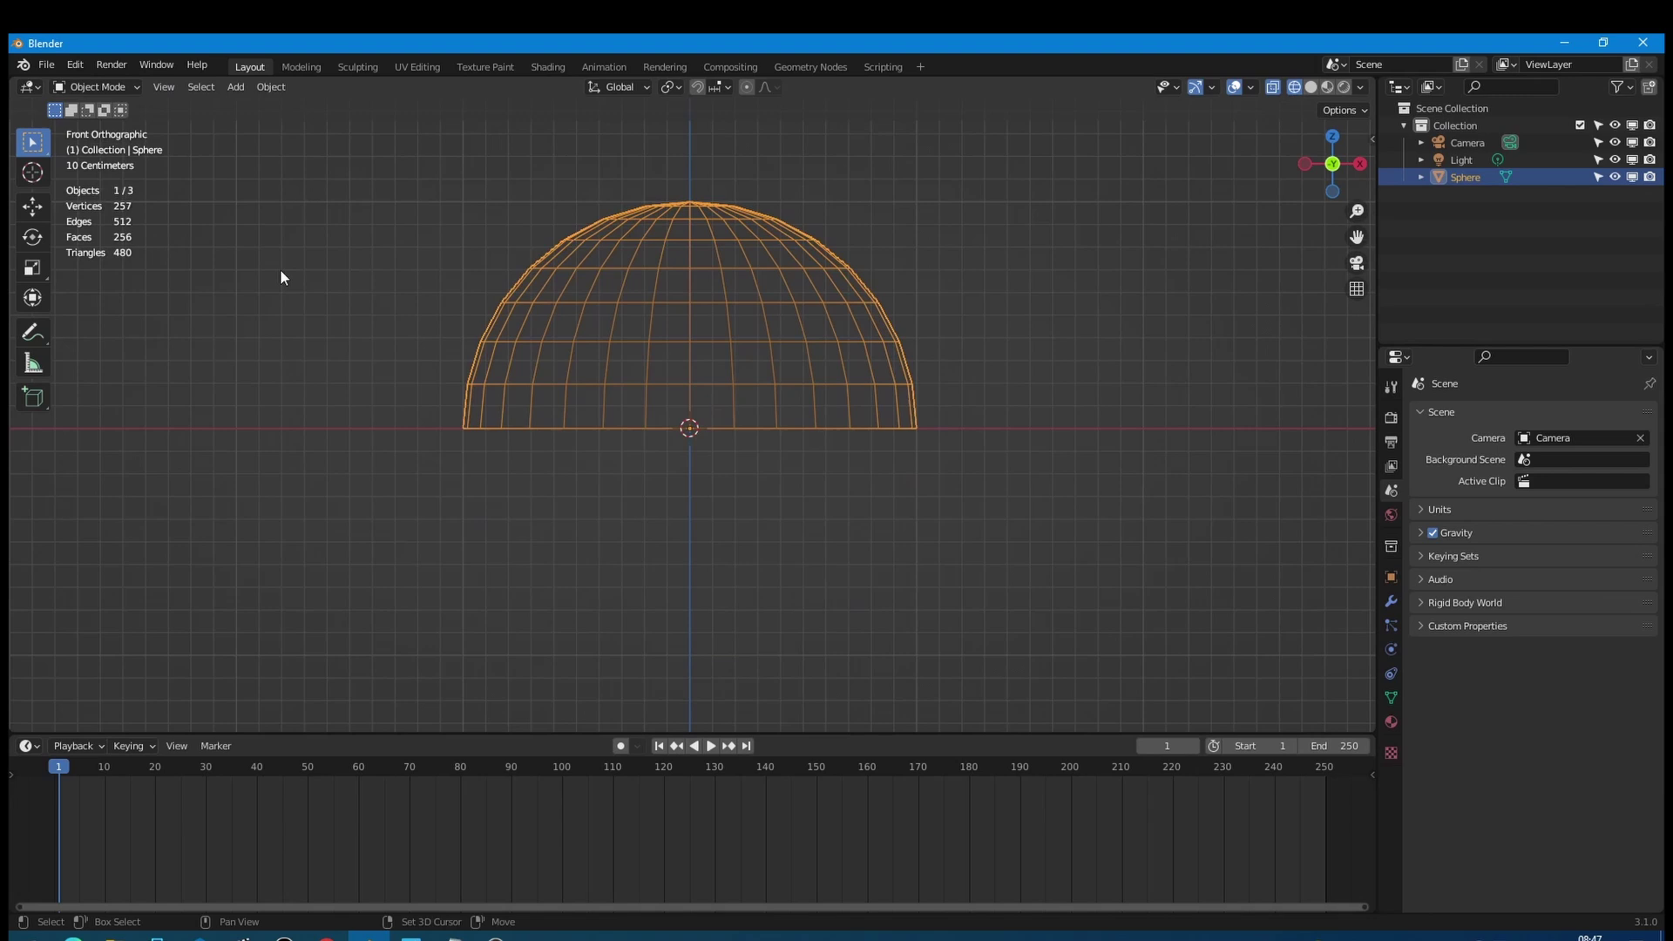
Step: Add a Subdivision Surface modifier with viewport level 3, then a Displace modifier below it
shift+middle_drag(280, 273, 303, 412)
click(1390, 601)
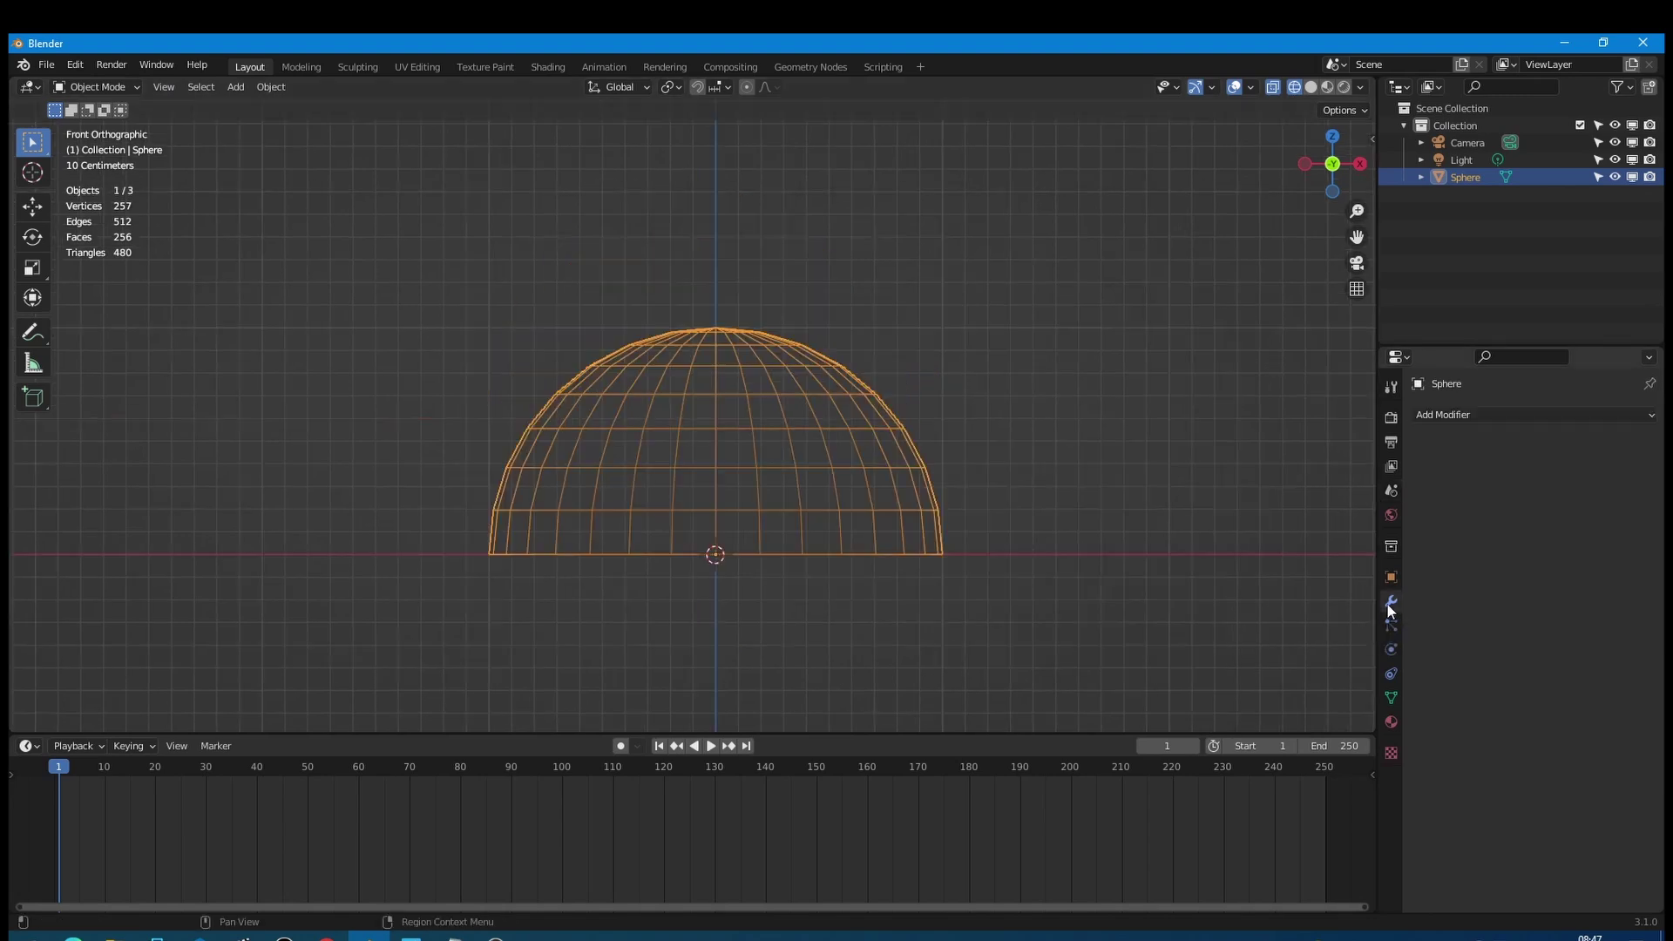
click(1487, 415)
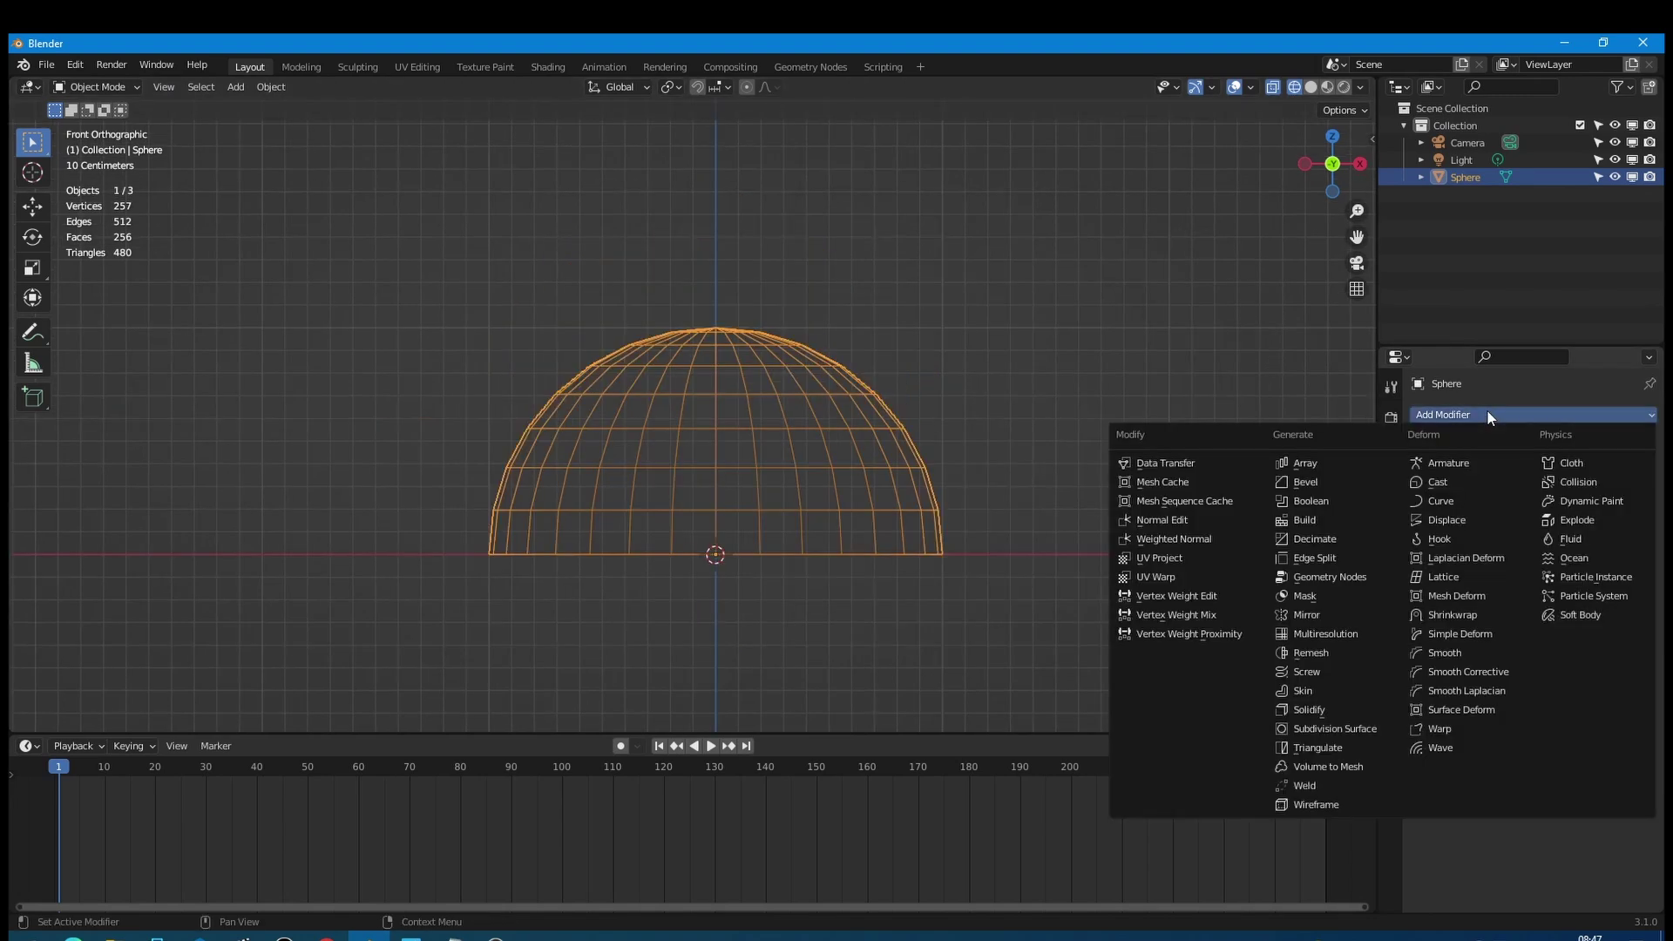
click(1372, 730)
click(1626, 490)
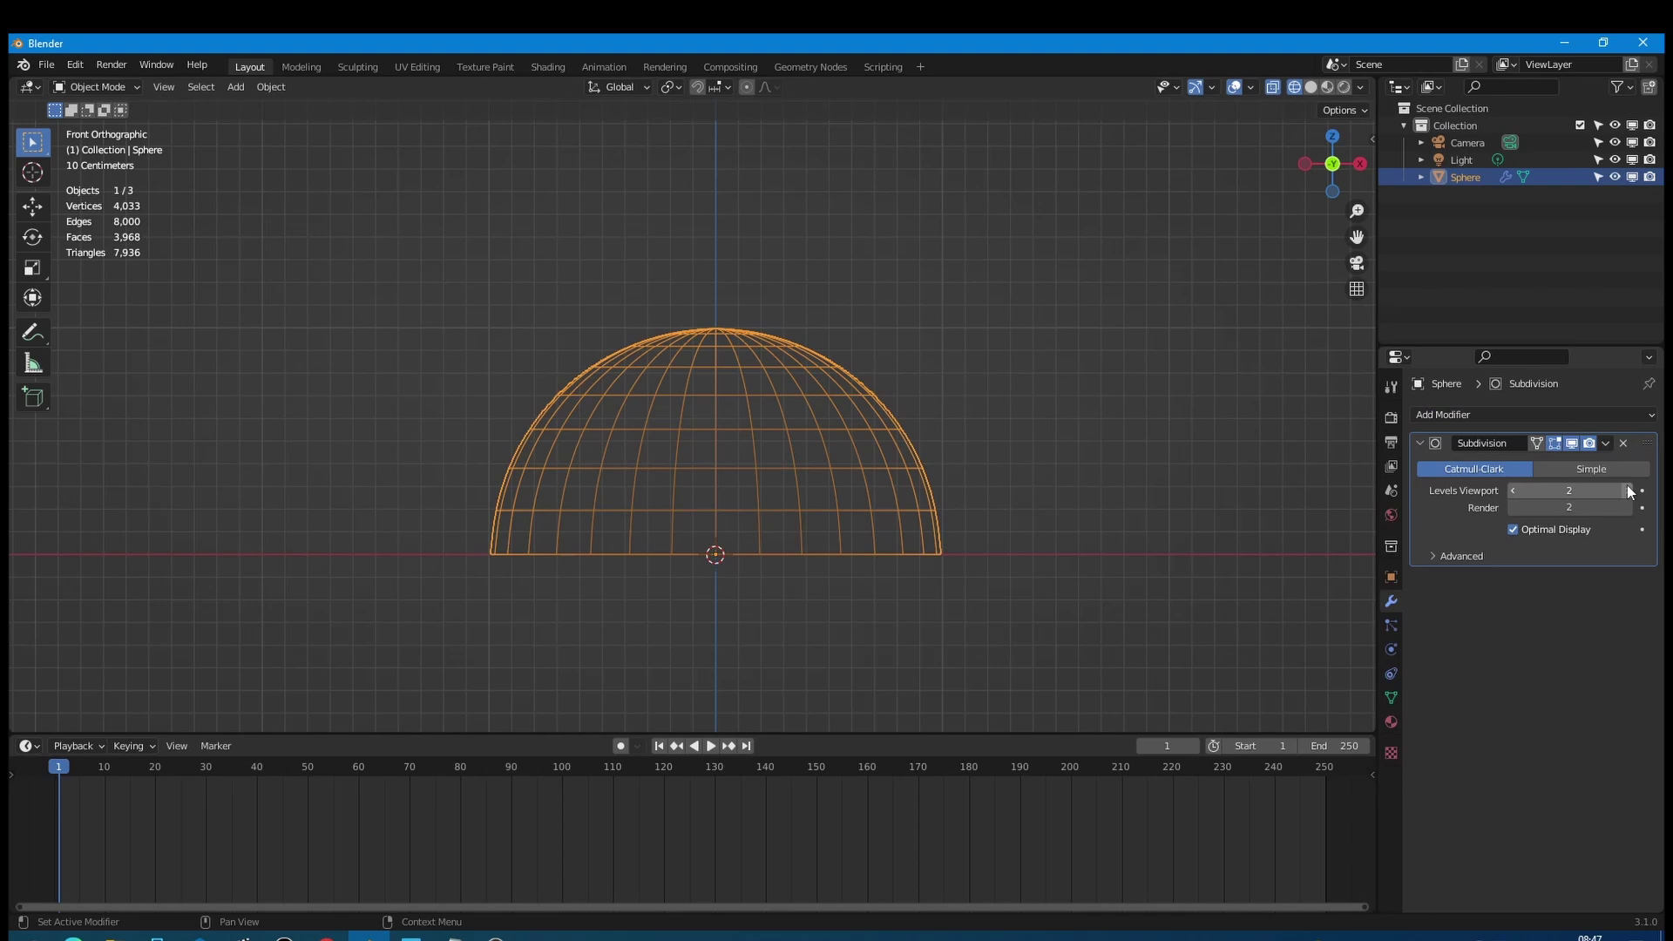
click(1628, 490)
click(1591, 416)
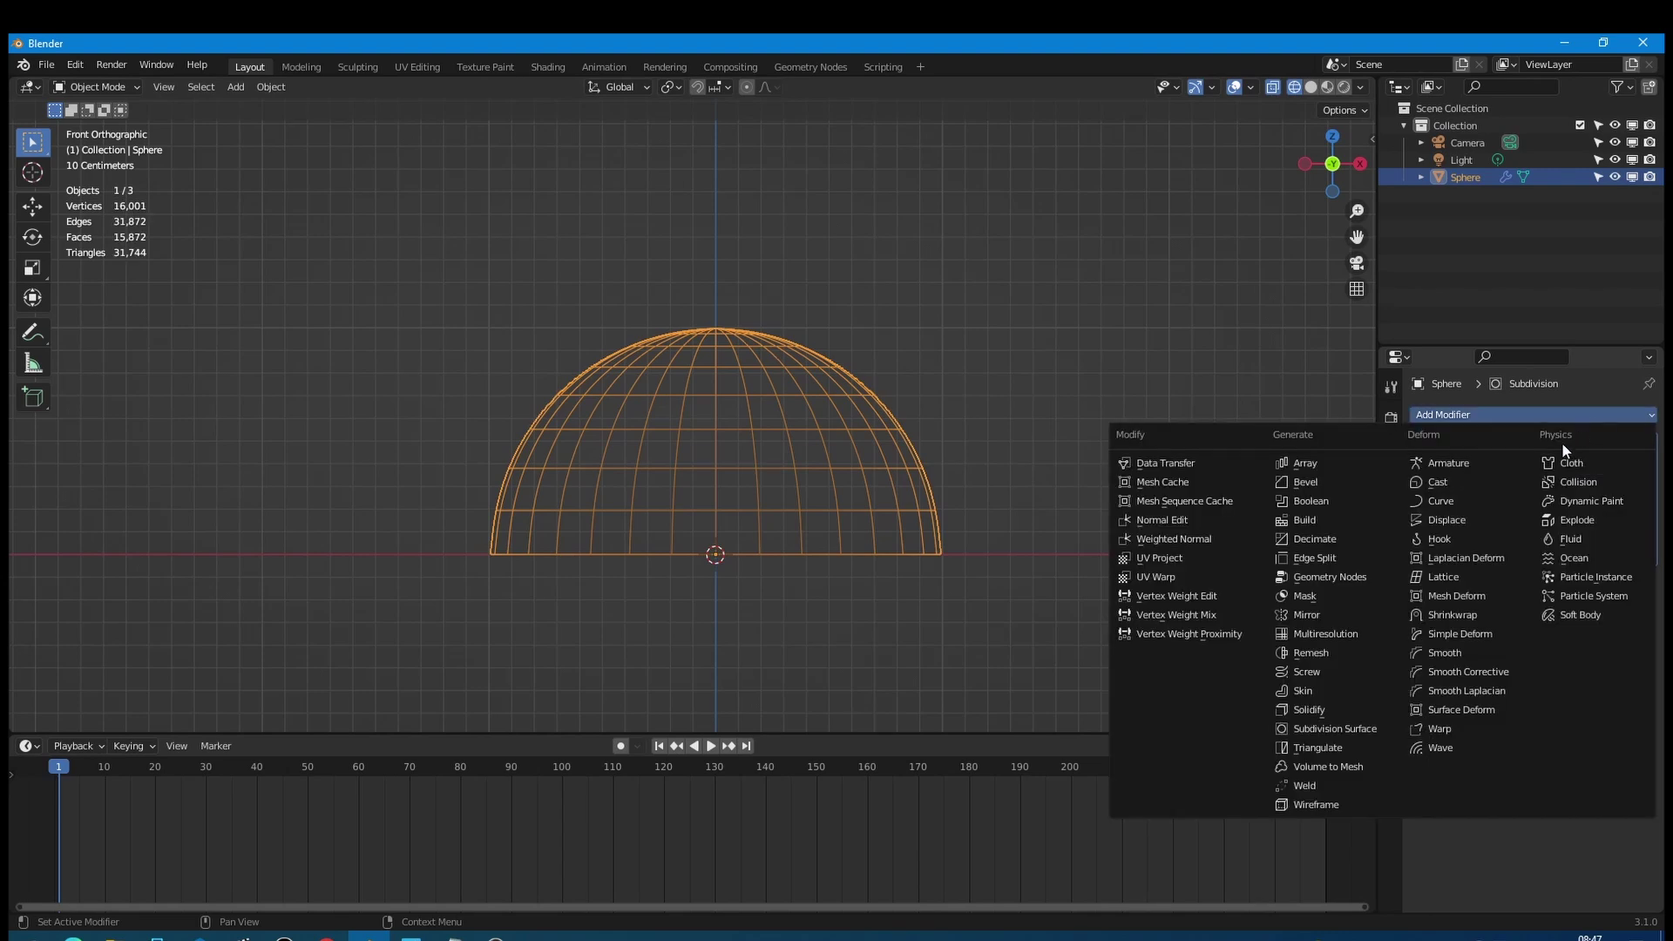
click(1492, 520)
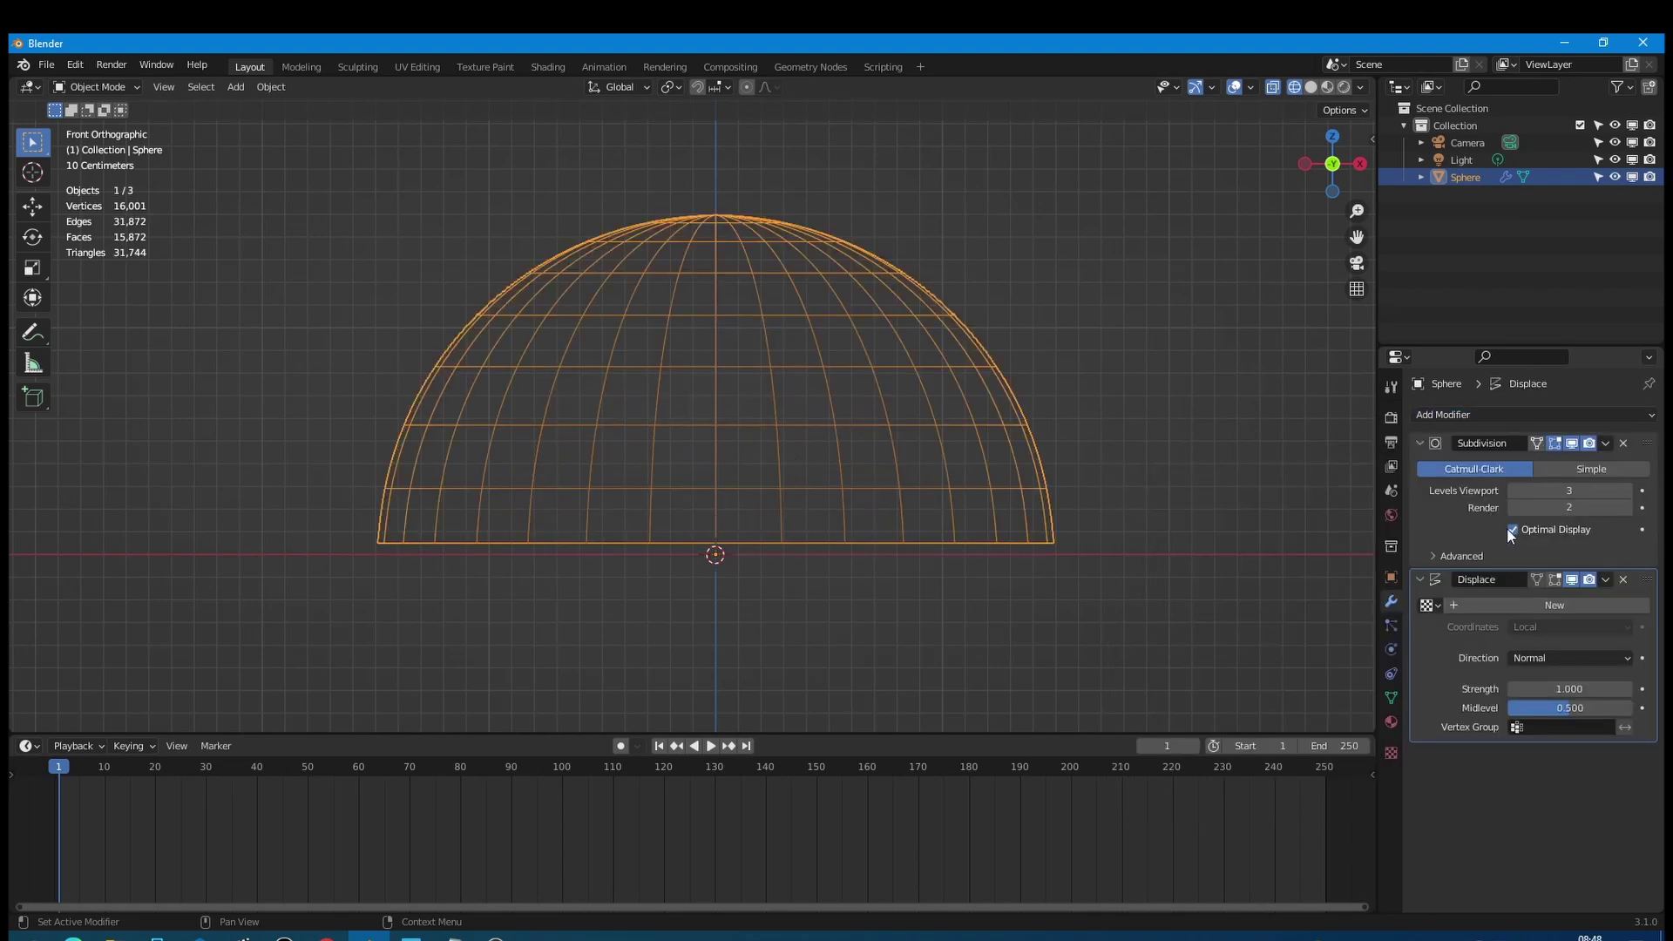
Step: Give the Displace modifier a new Clouds texture with Hard noise, making the dome spiky
click(1392, 757)
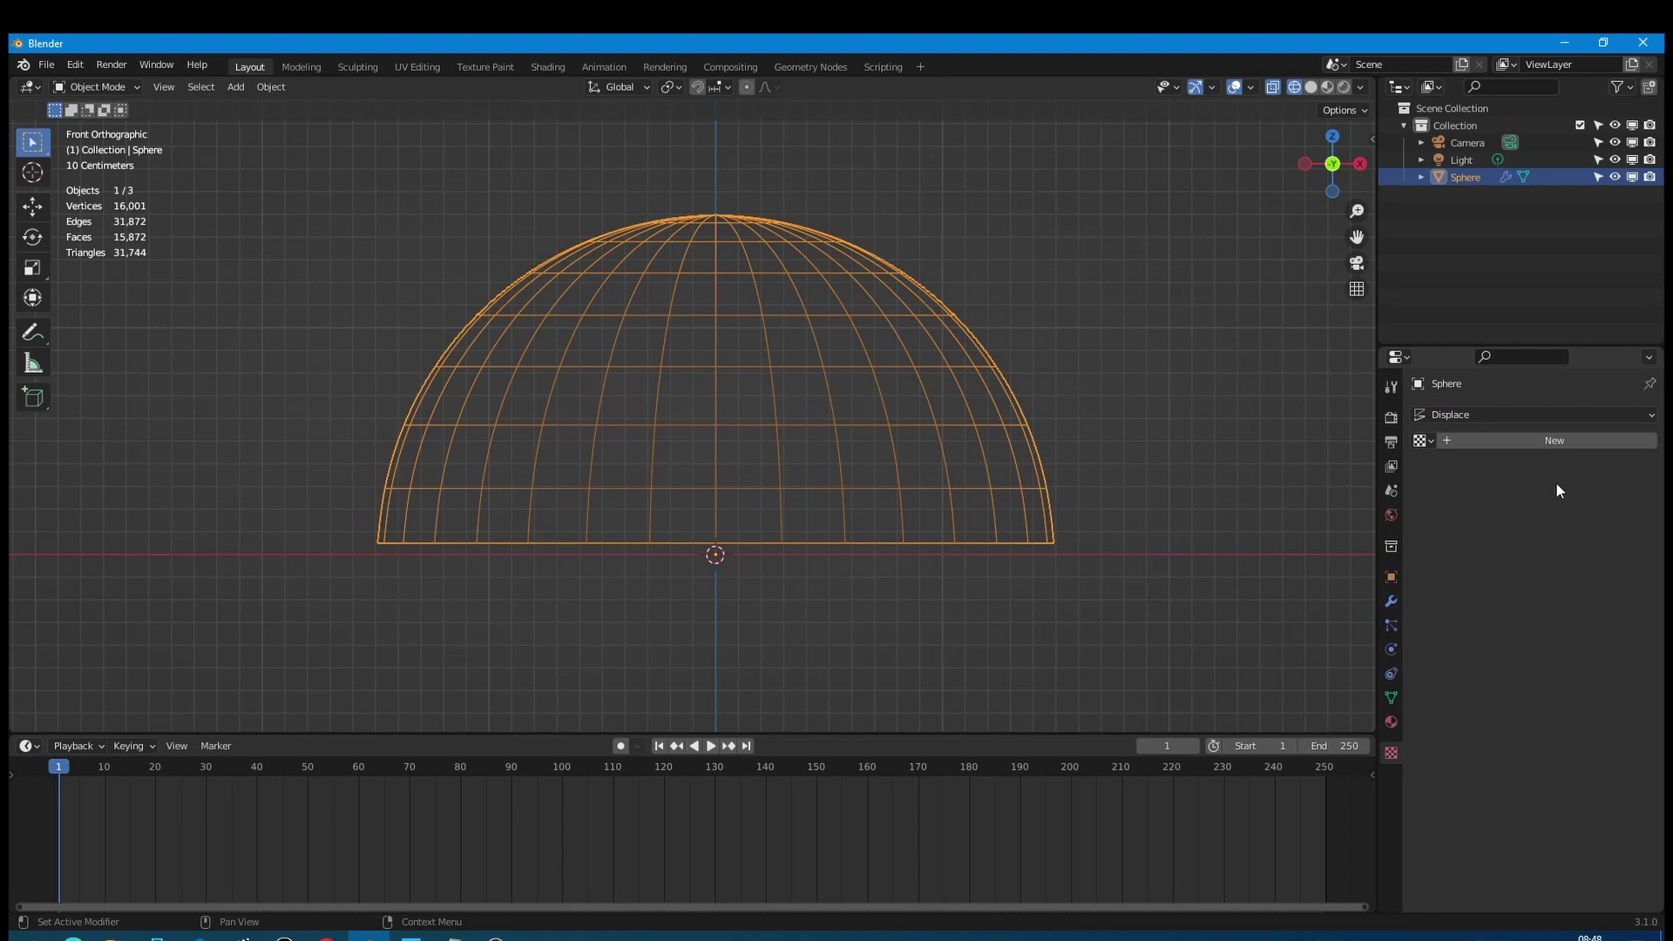
click(1560, 439)
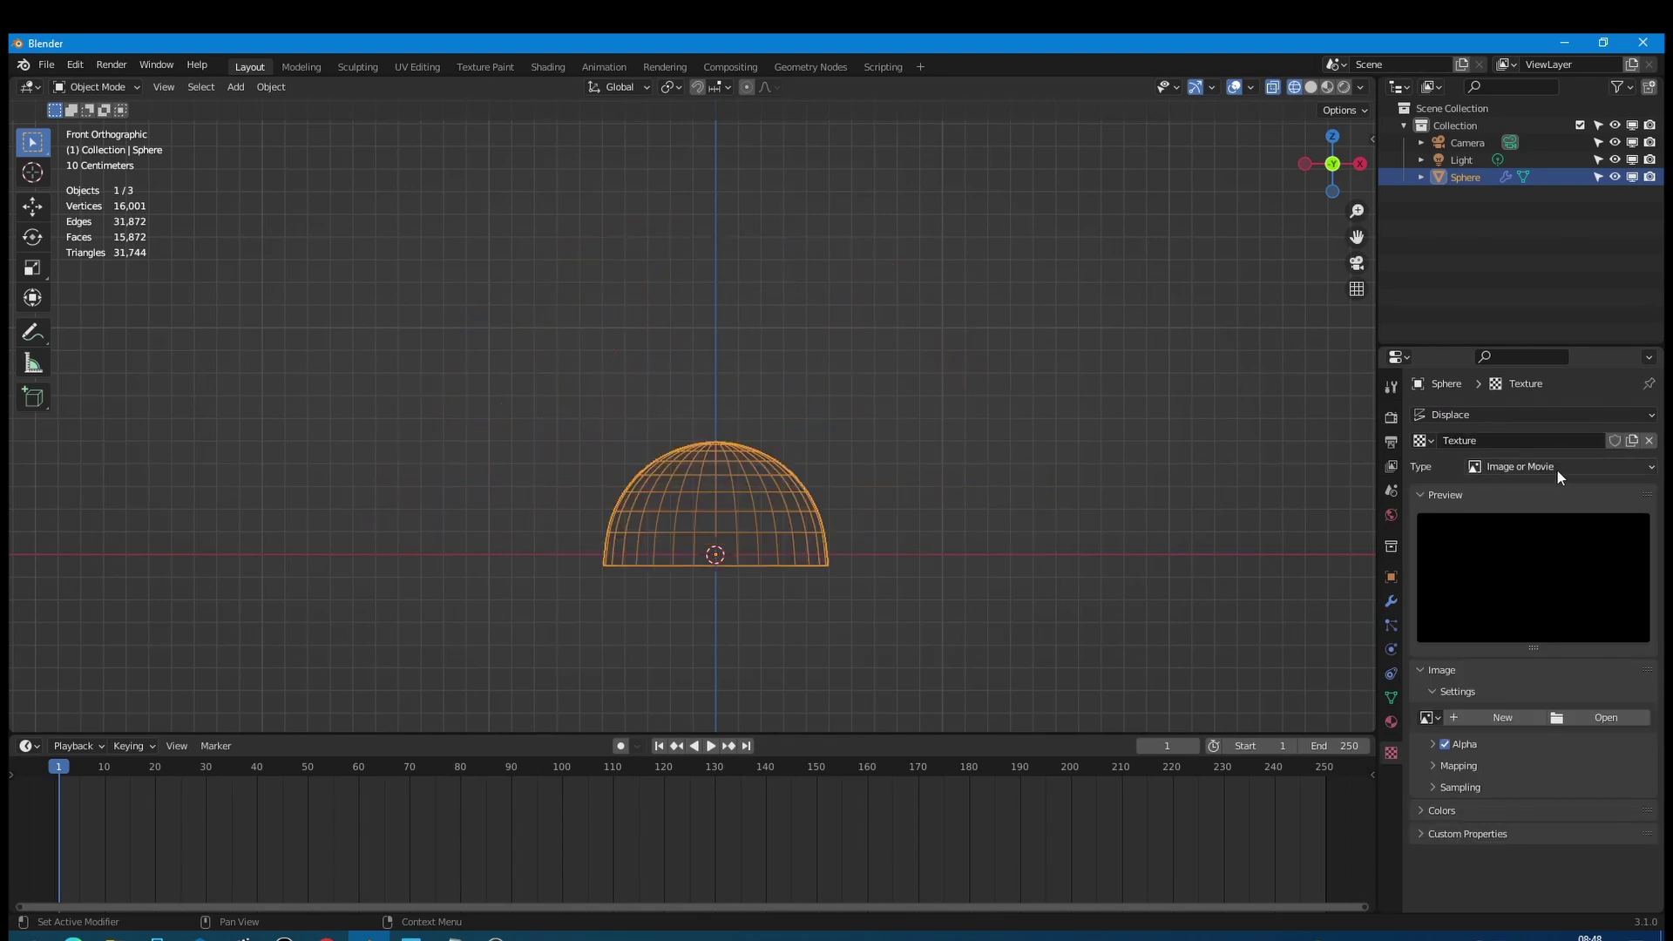
click(1557, 470)
click(1547, 526)
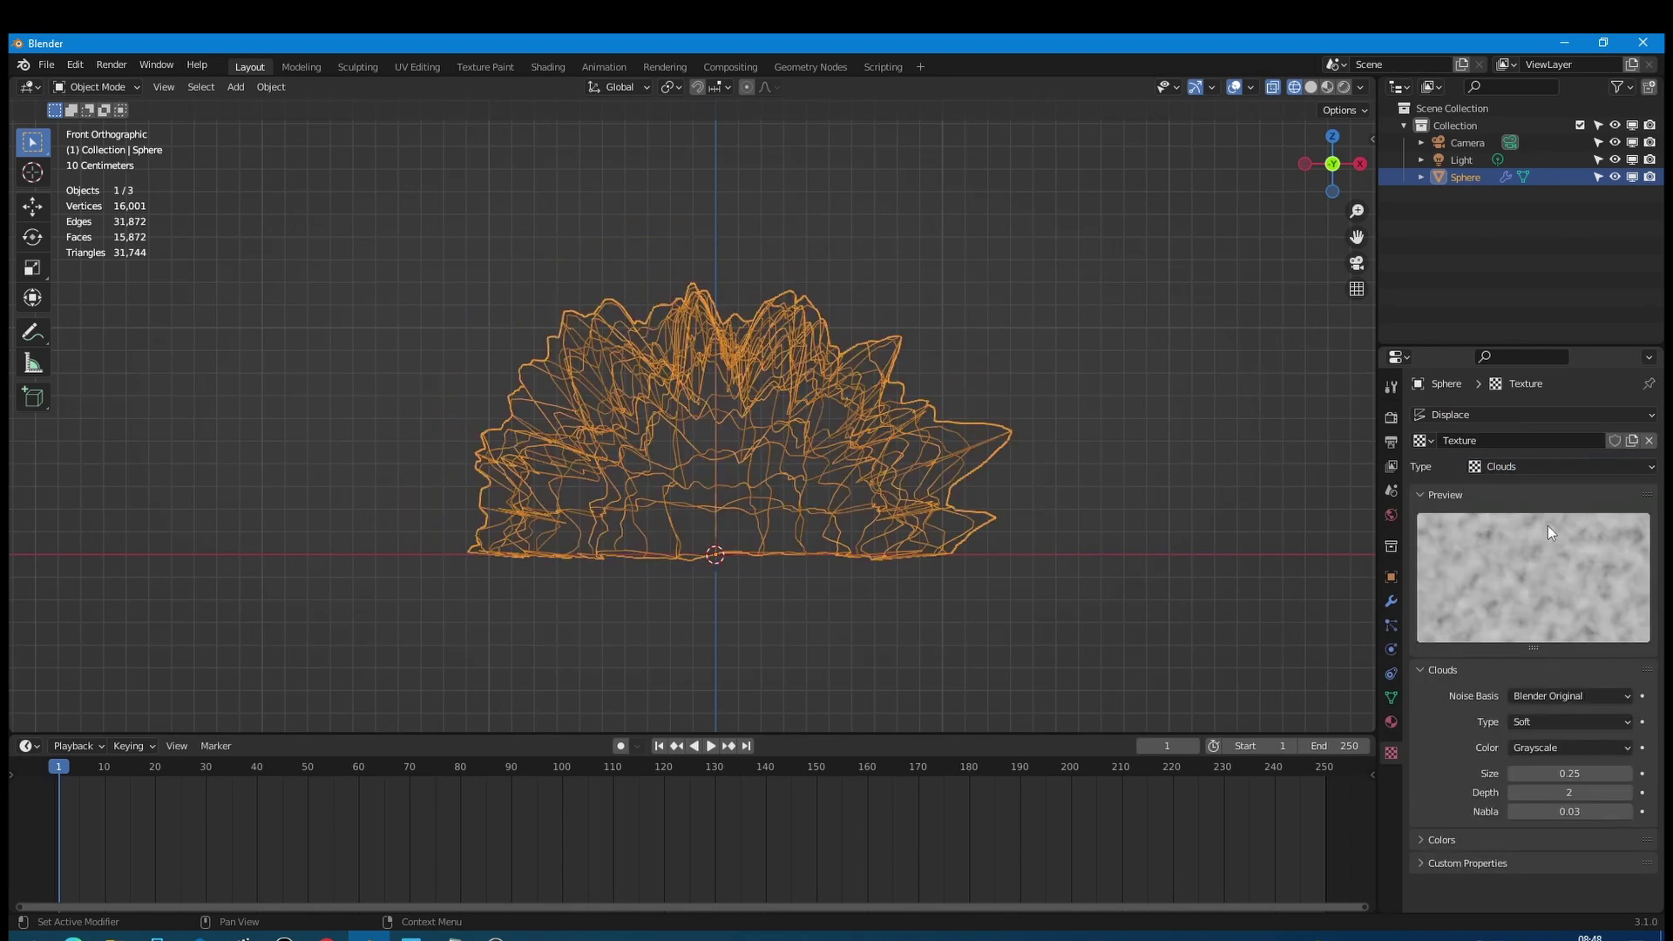
click(1551, 723)
click(1533, 763)
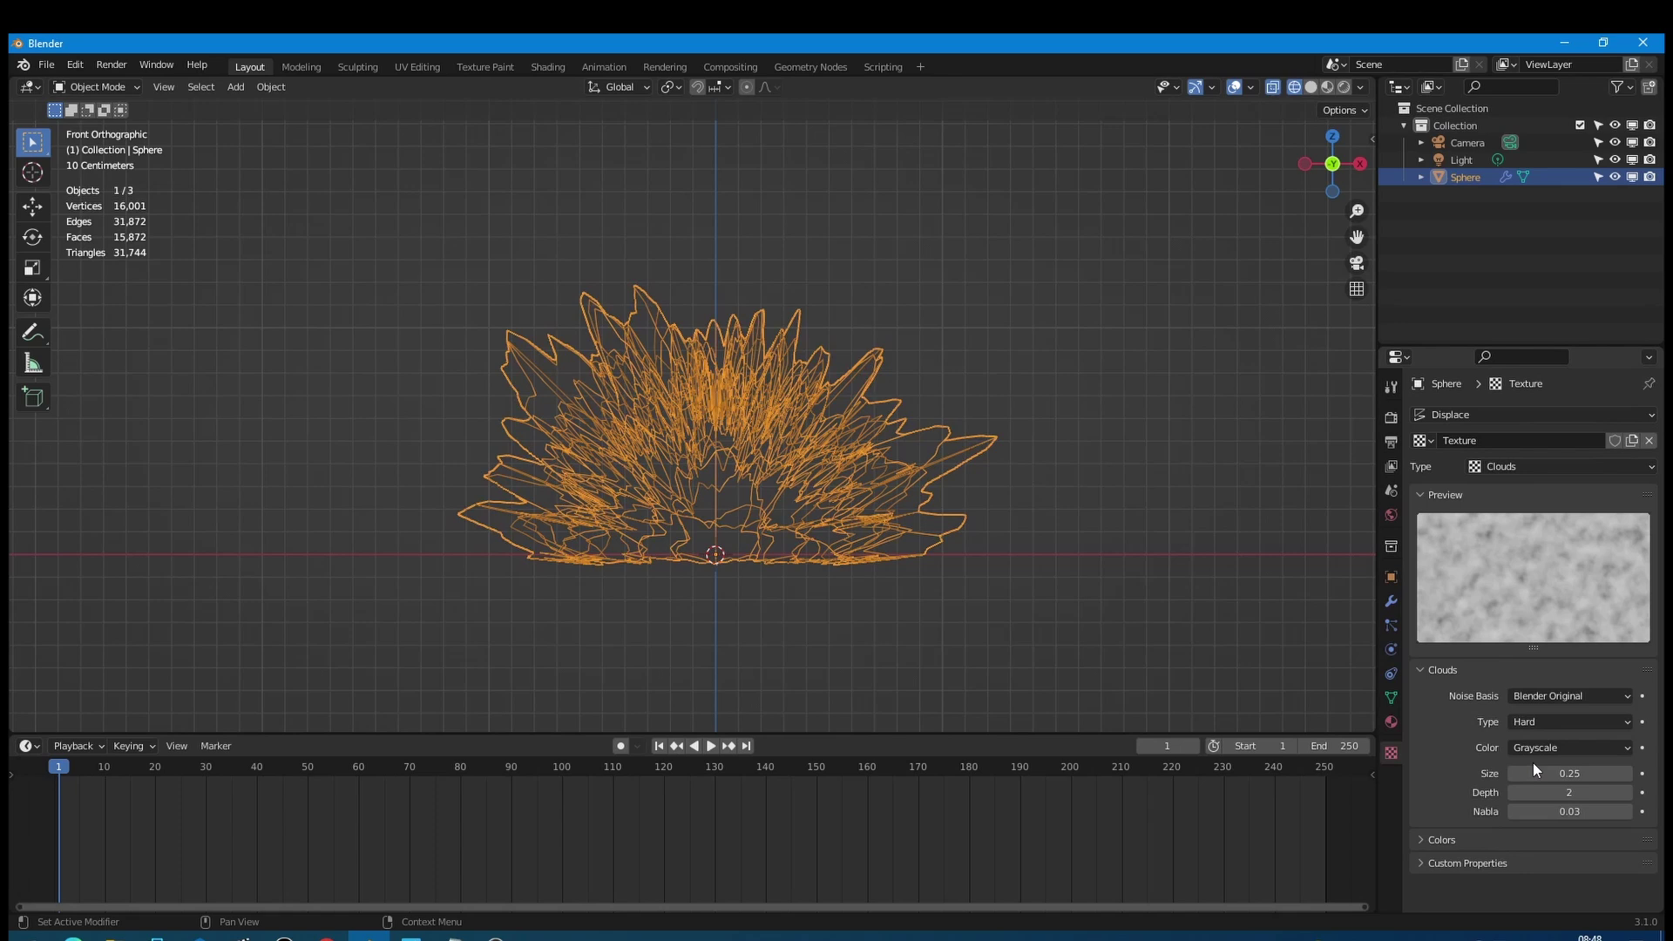
click(1394, 602)
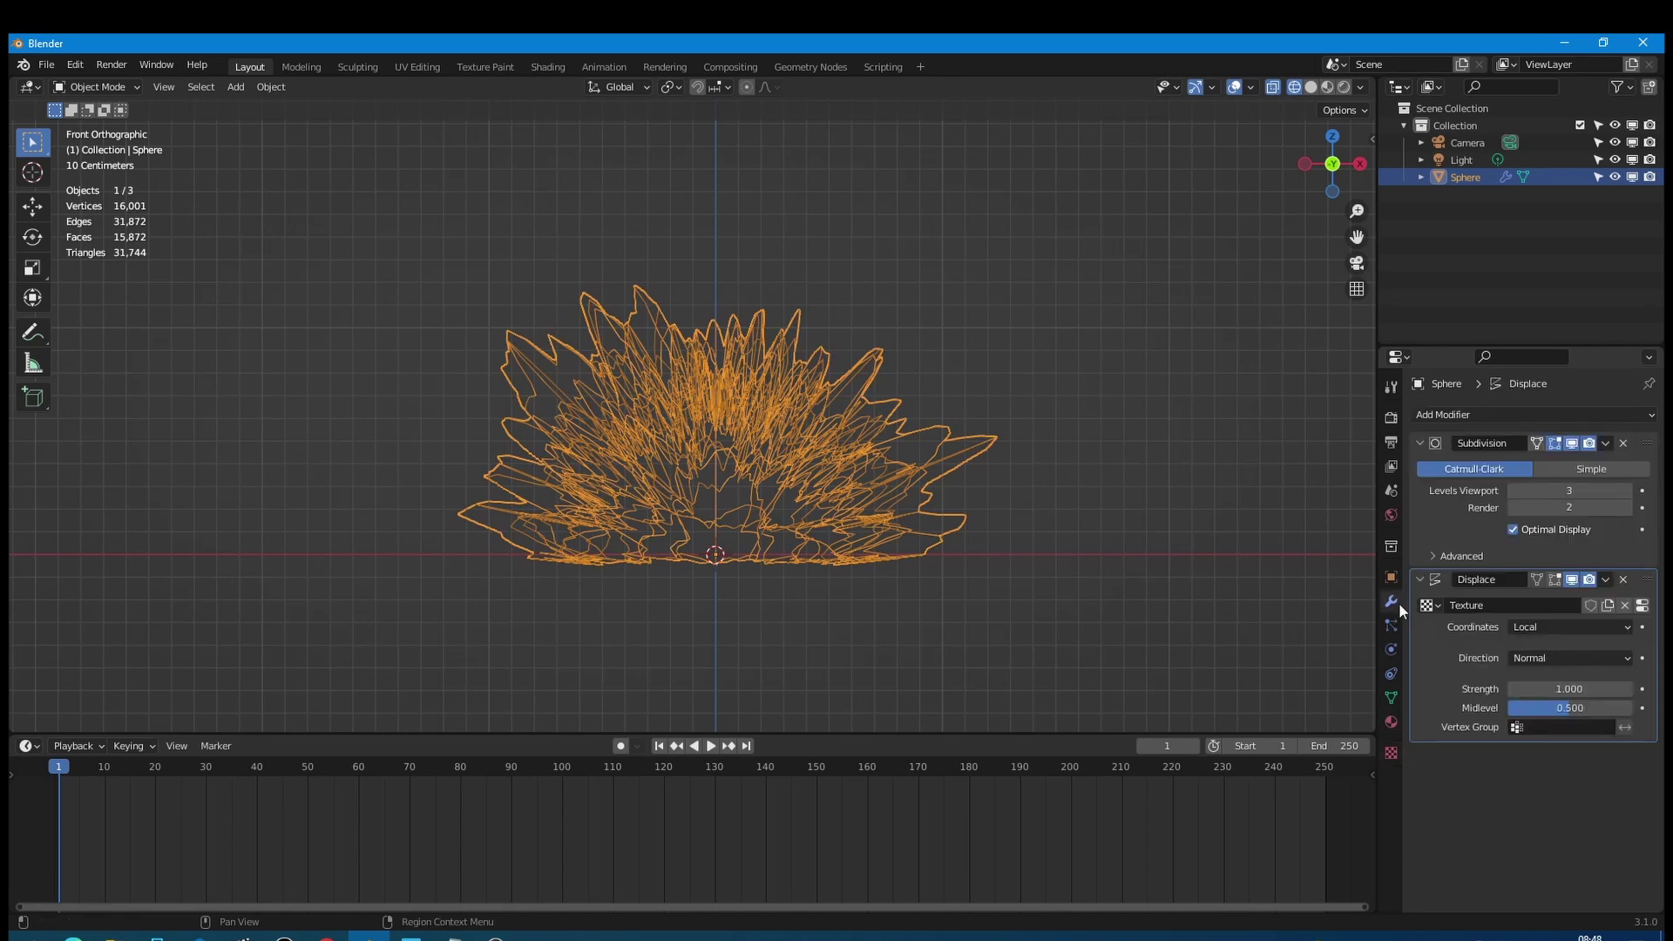
Step: Apply the Subdivision and Displace modifiers to the mesh
click(1604, 443)
click(1584, 456)
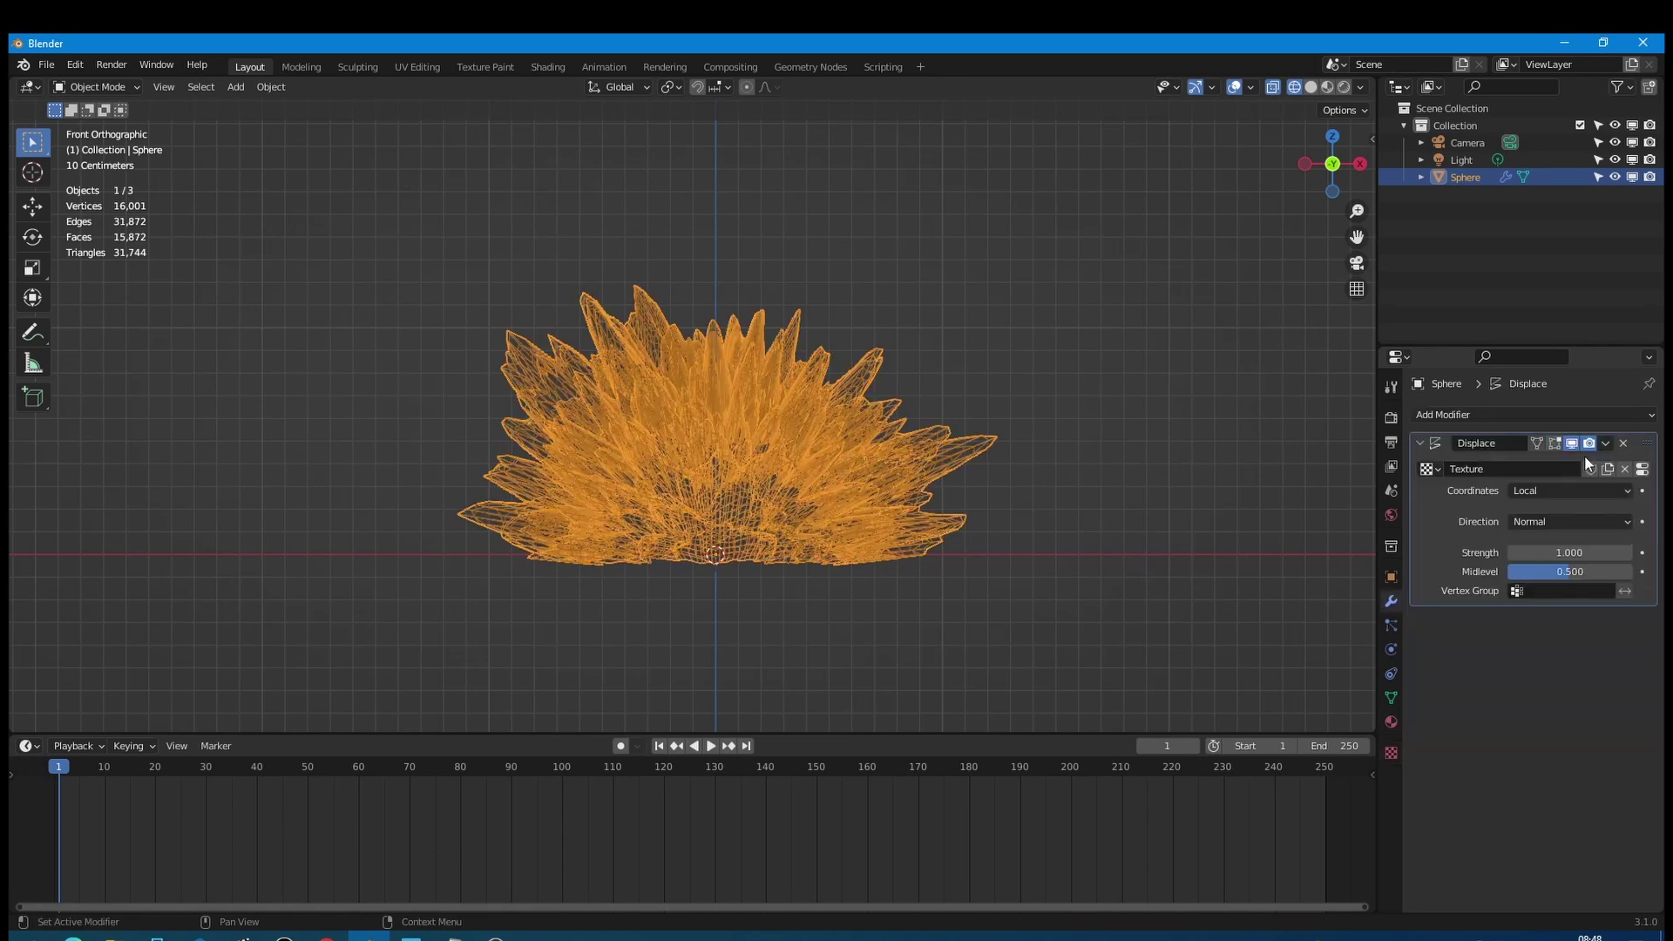
click(1606, 444)
click(1525, 464)
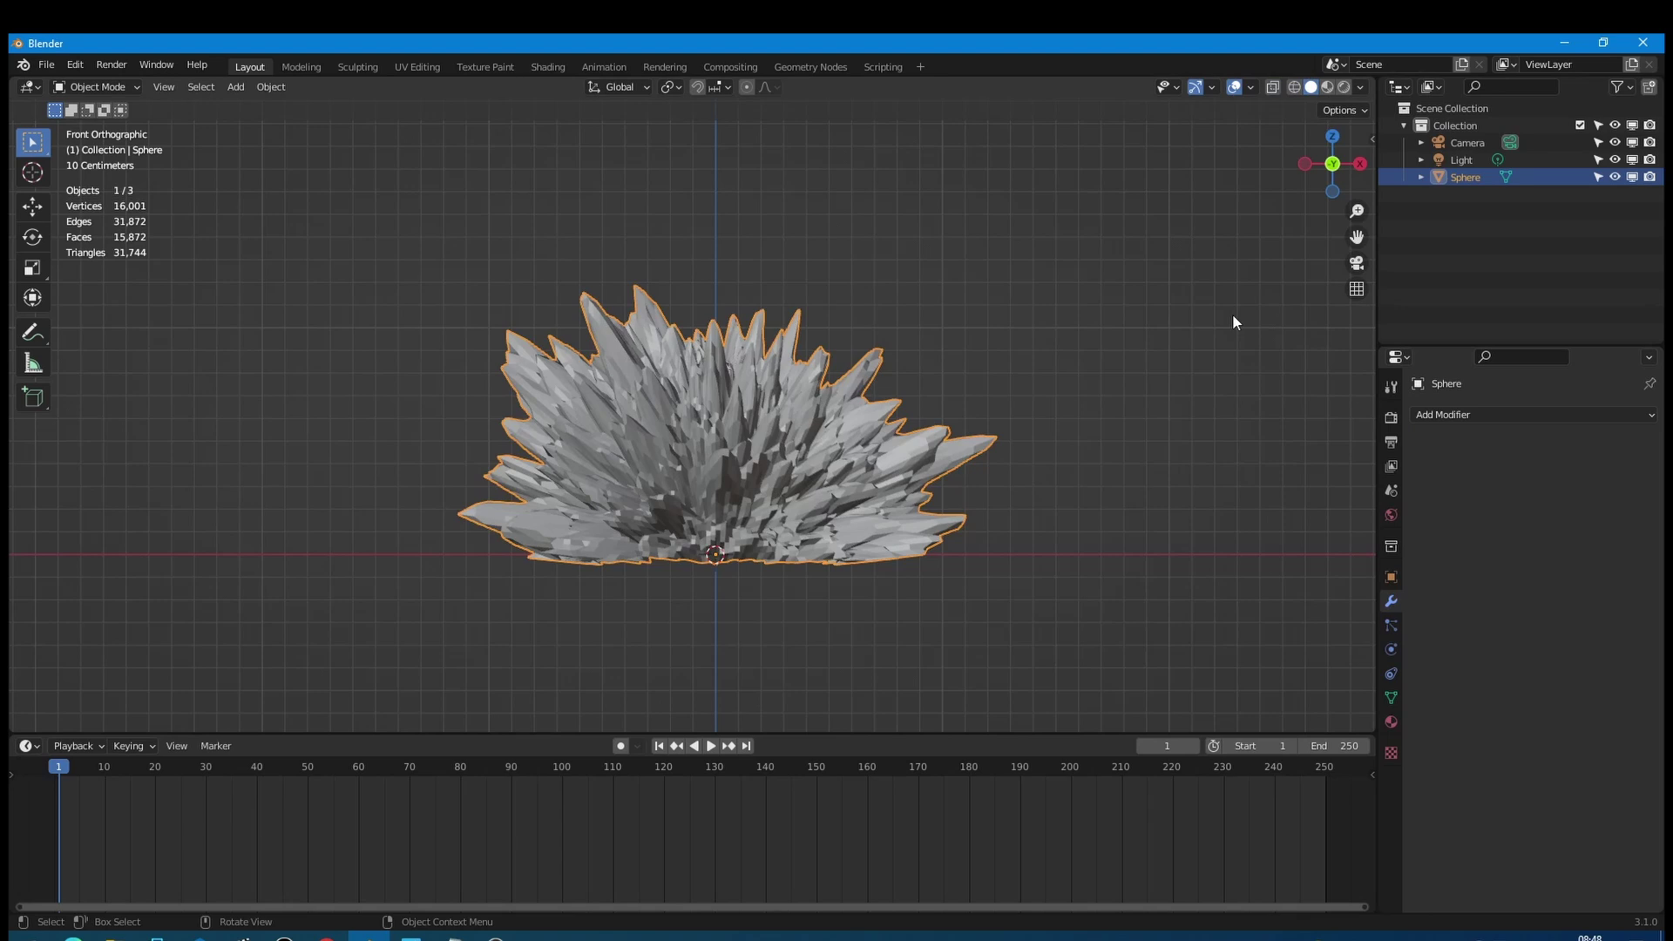
Step: Scale the spiky mass along Z to stretch it taller
middle_drag(1232, 322, 739, 521)
key(s)
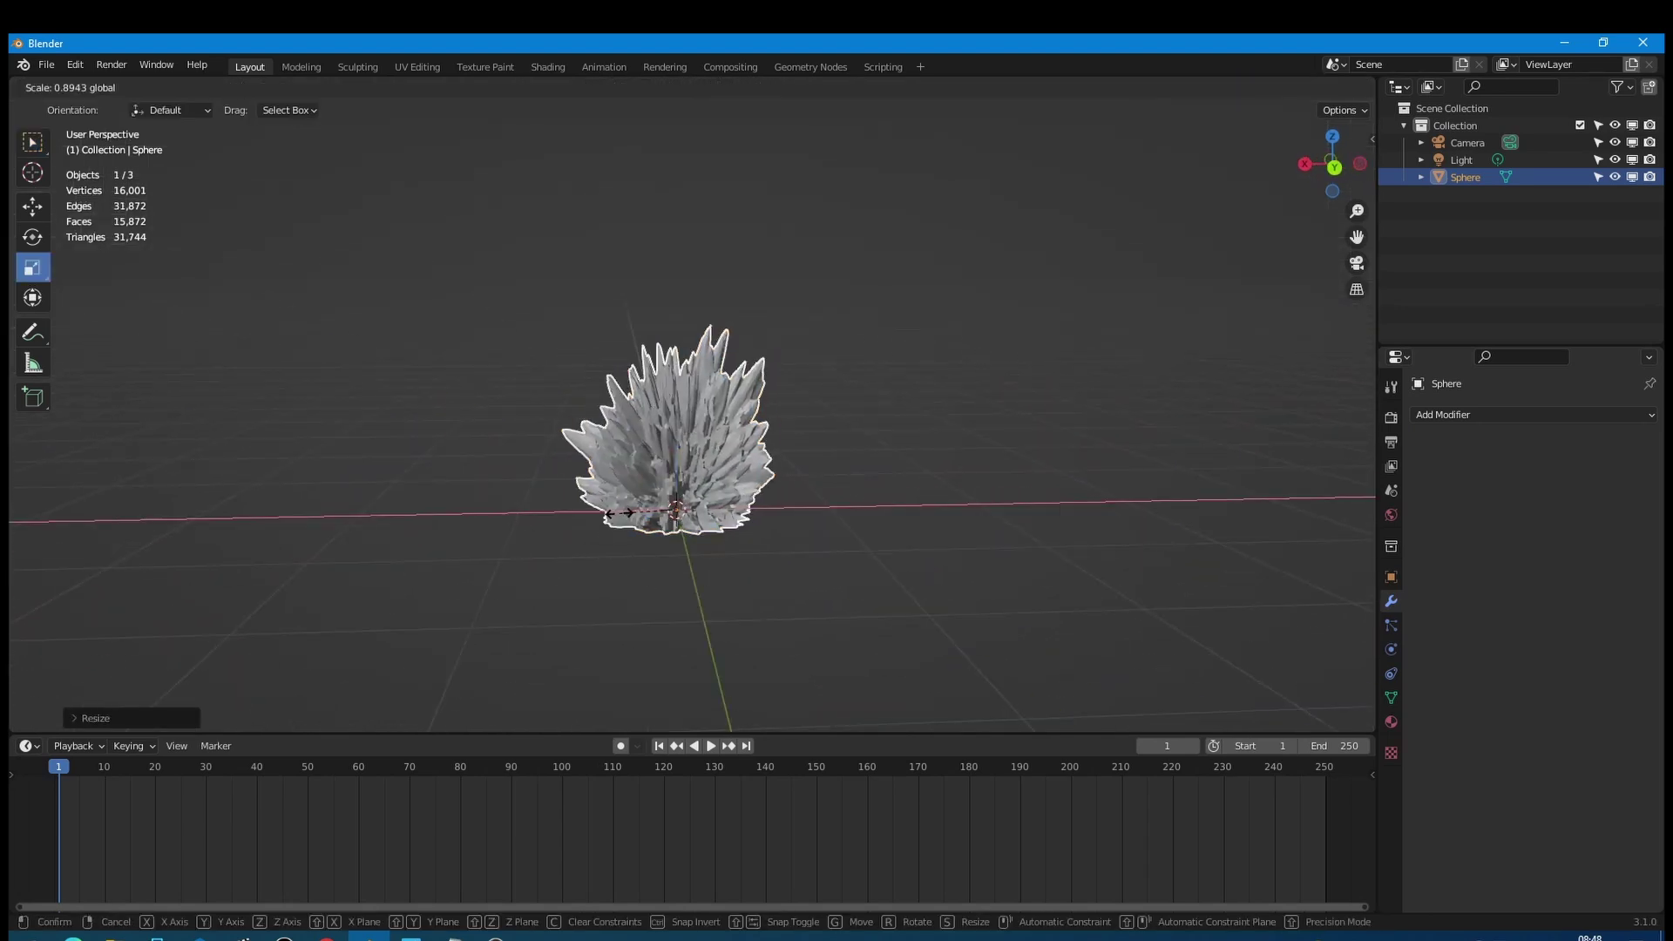
key(o)
key(o)
key(z)
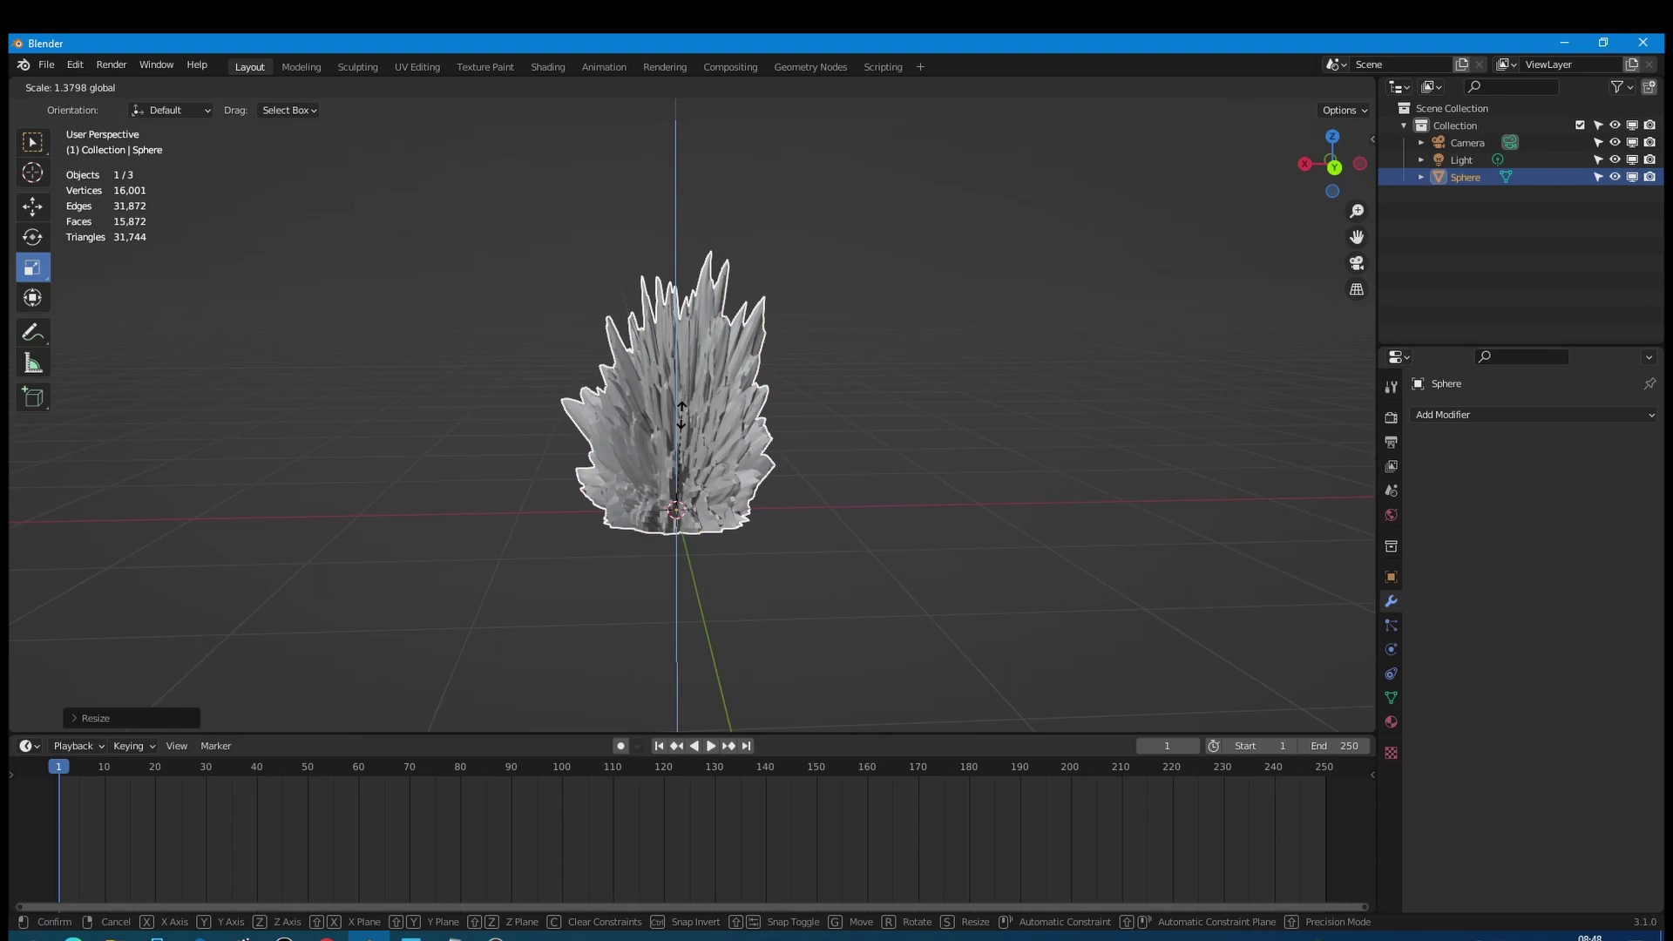
click(680, 409)
middle_drag(681, 410, 1043, 473)
click(1043, 473)
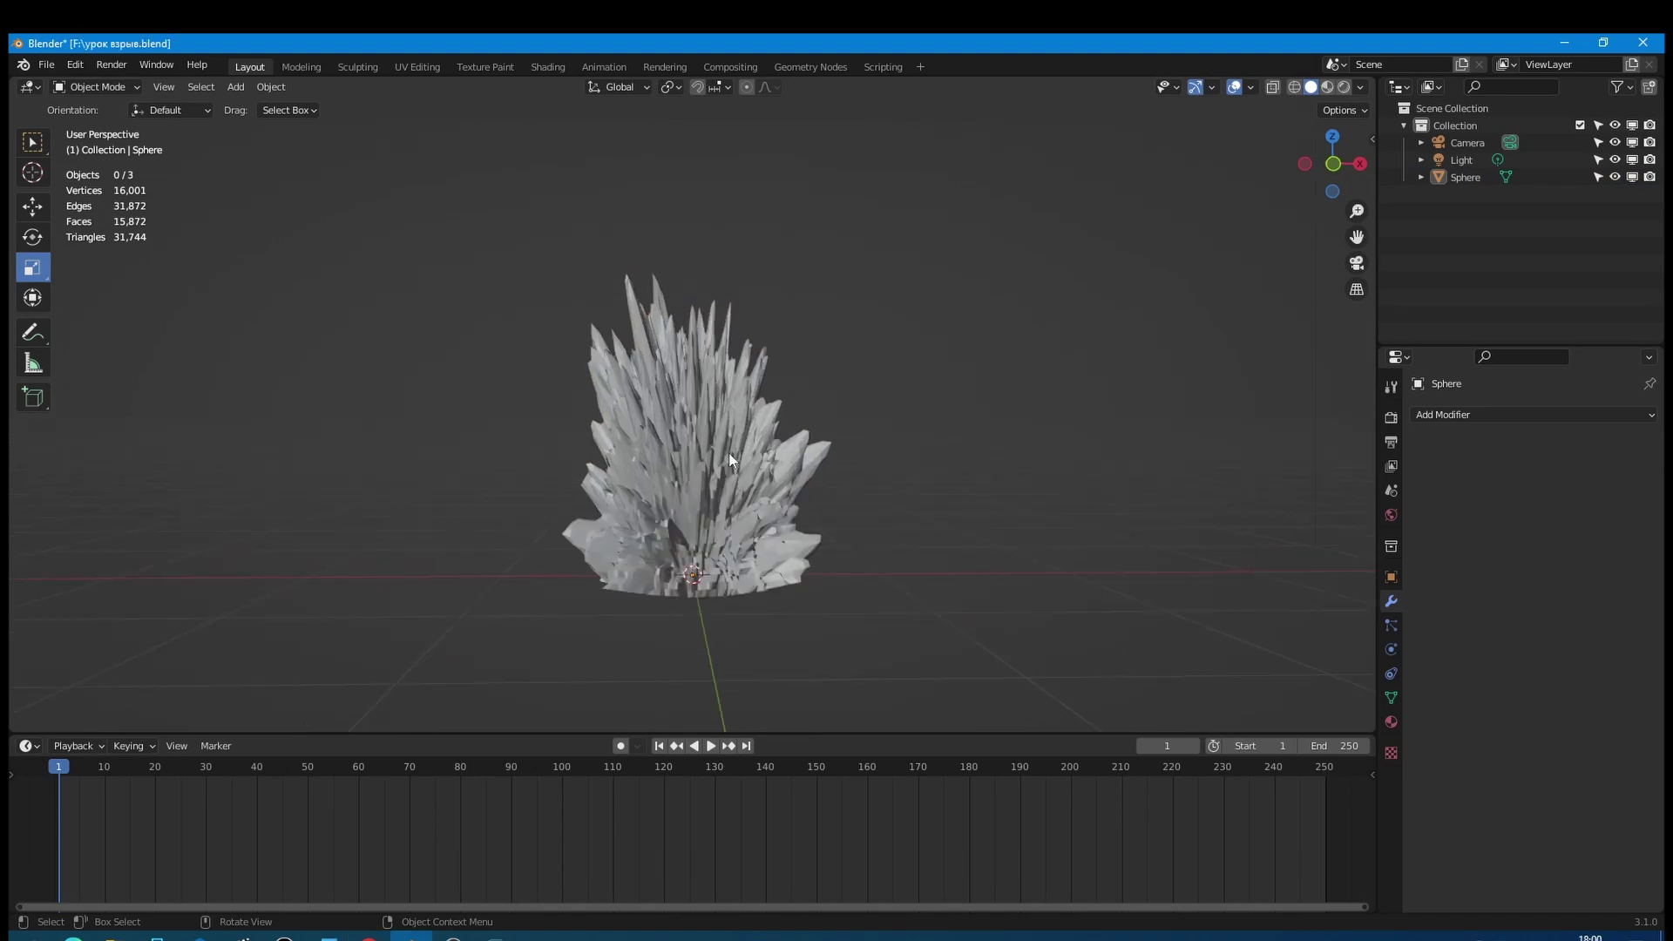
Step: Set the active keying set to Scale and key the sphere's scale at frame 1
click(731, 460)
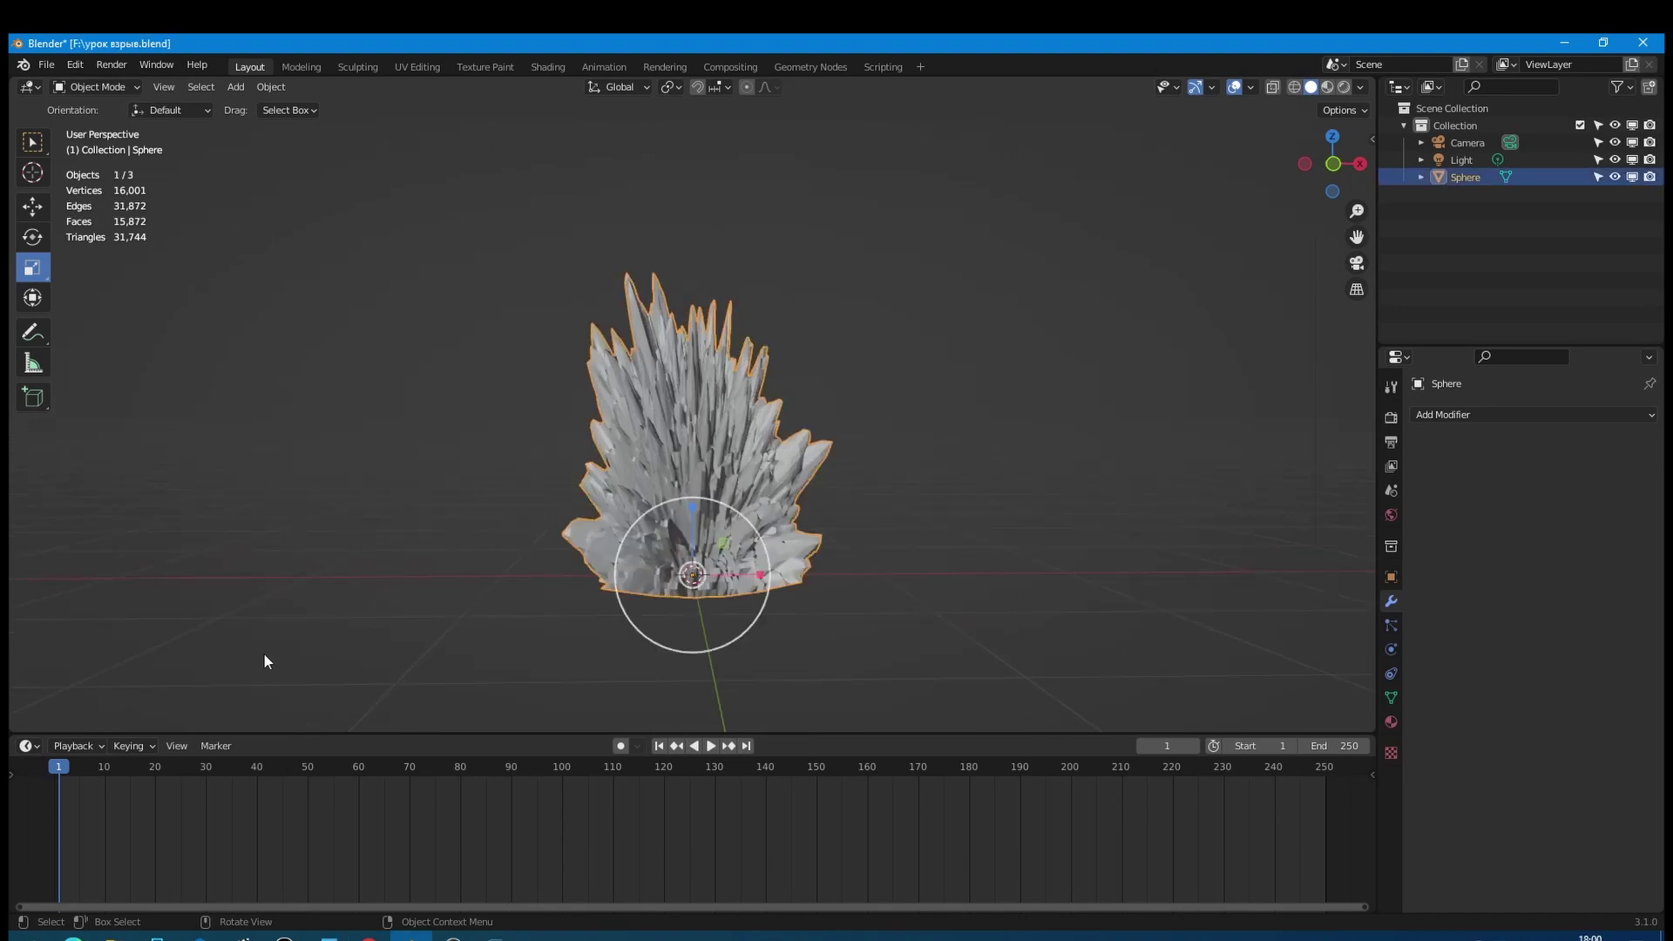
click(127, 746)
click(113, 651)
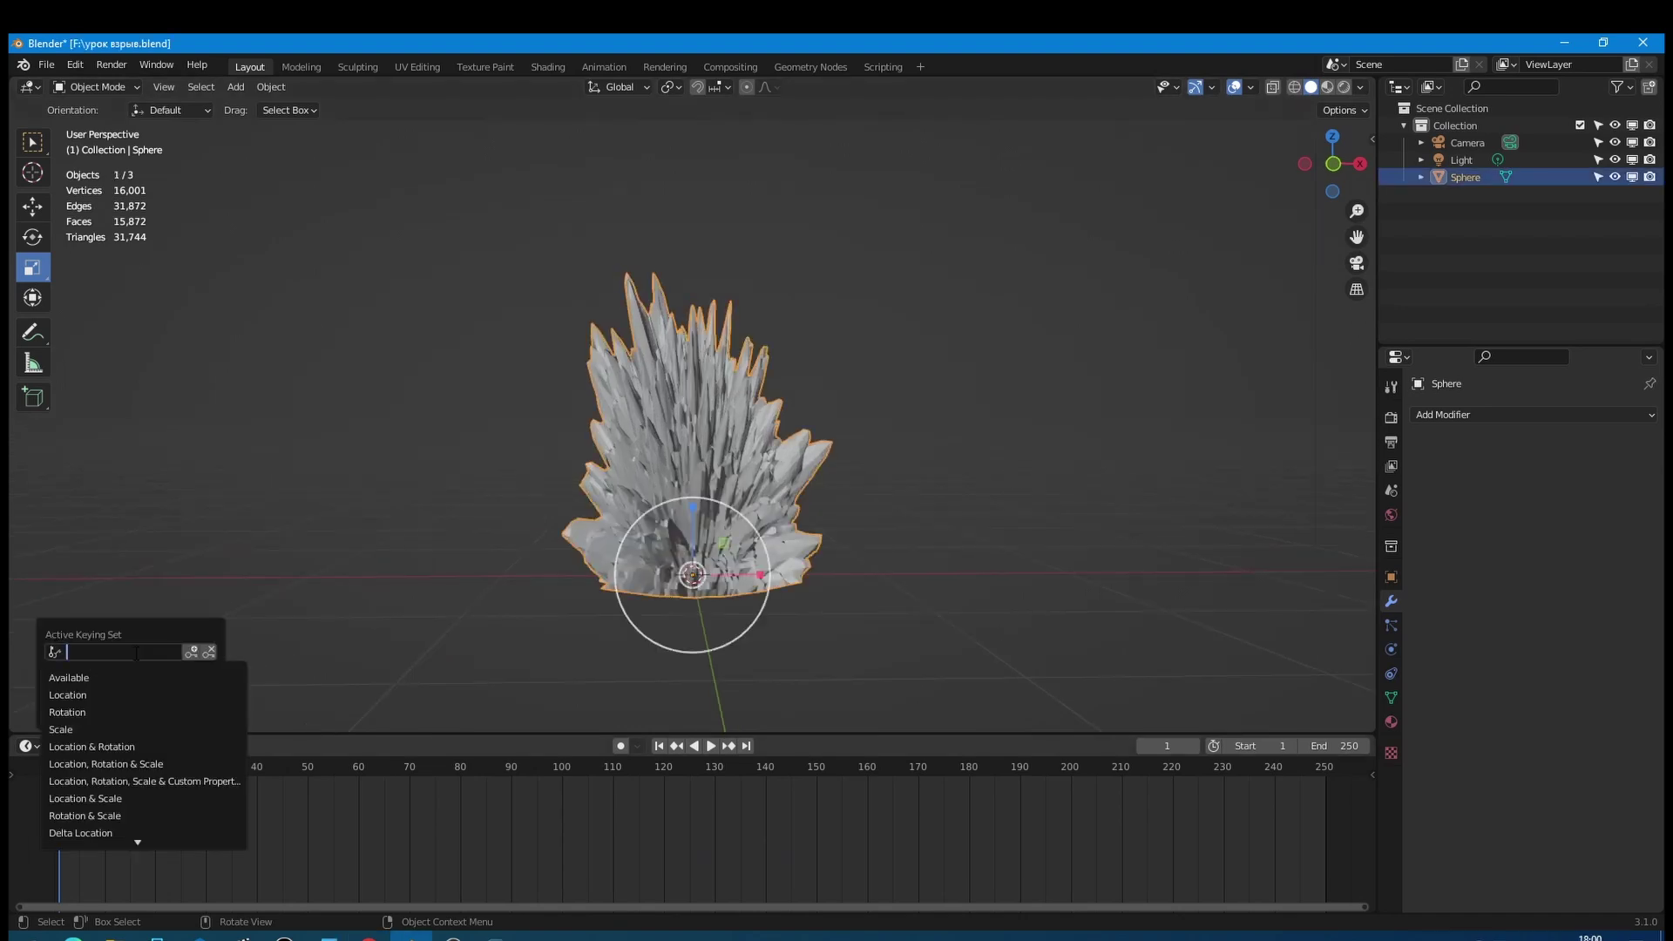
click(102, 711)
click(190, 652)
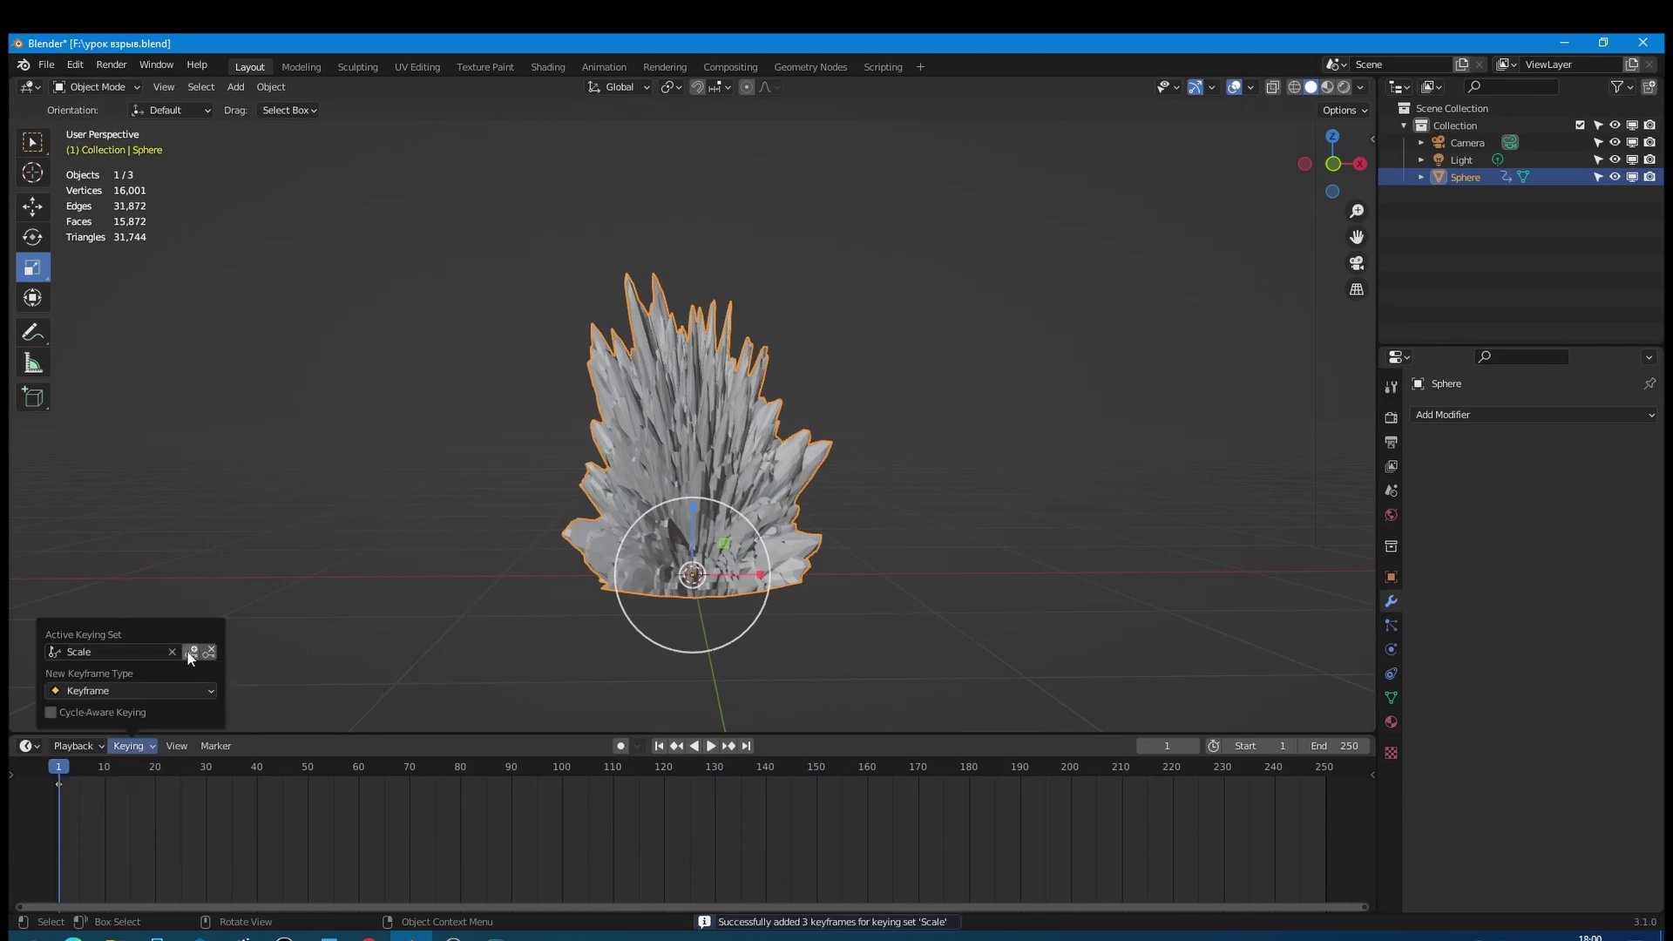
Step: At frame 5, rescale the sphere and insert another Scale keyframe
click(80, 770)
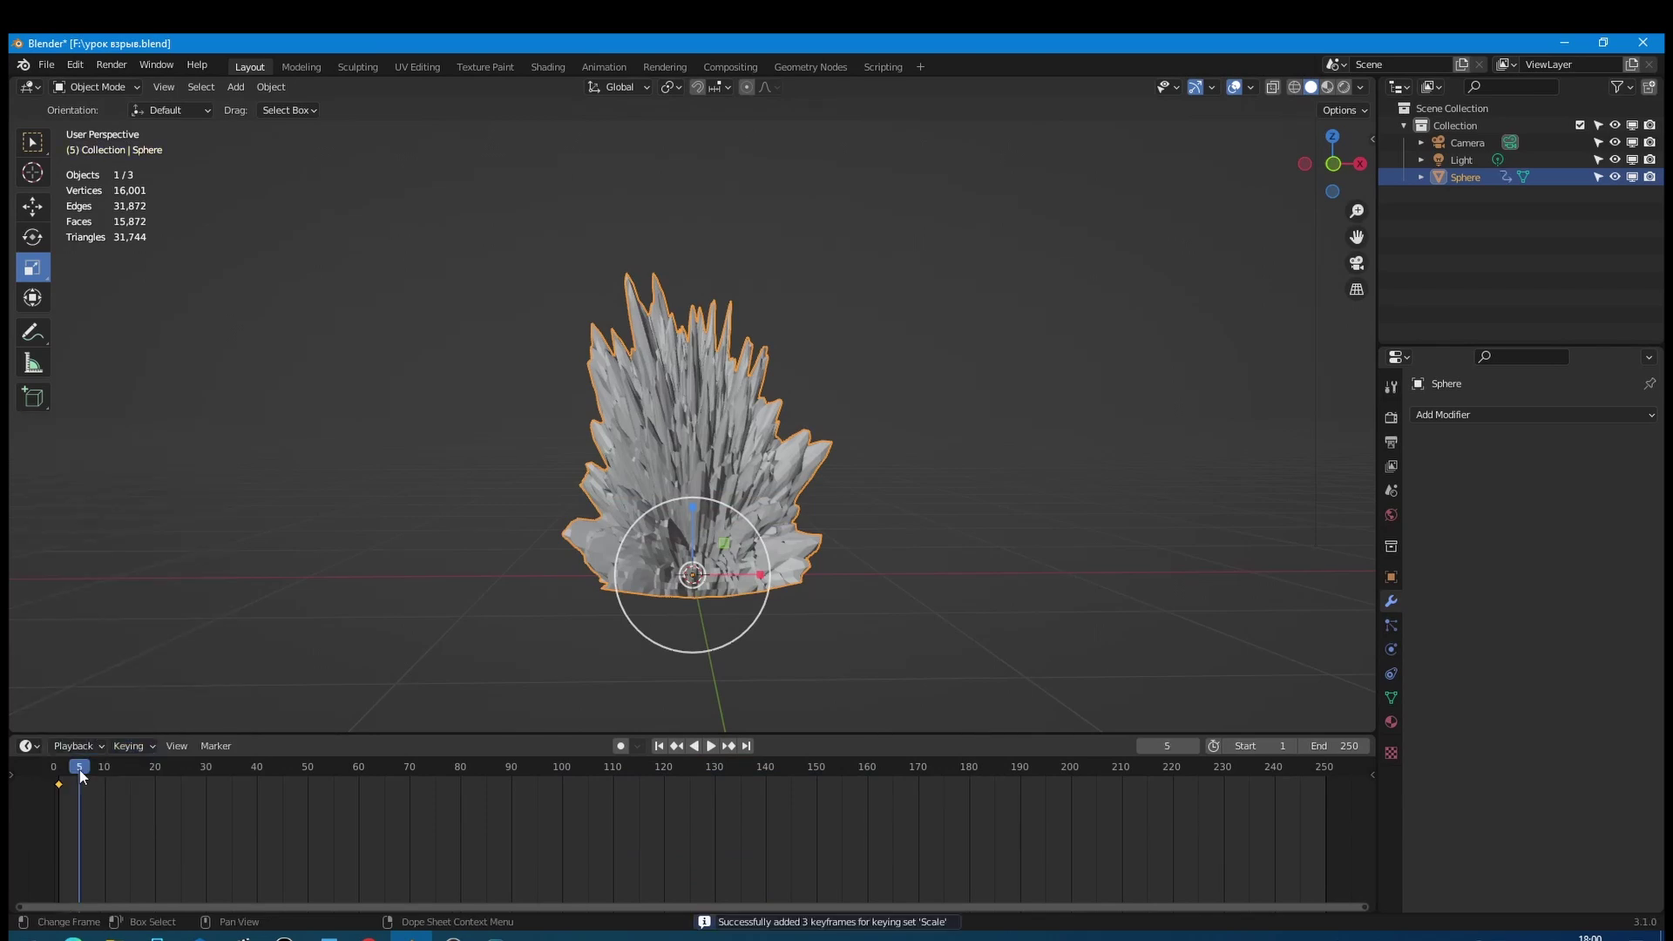
key(s)
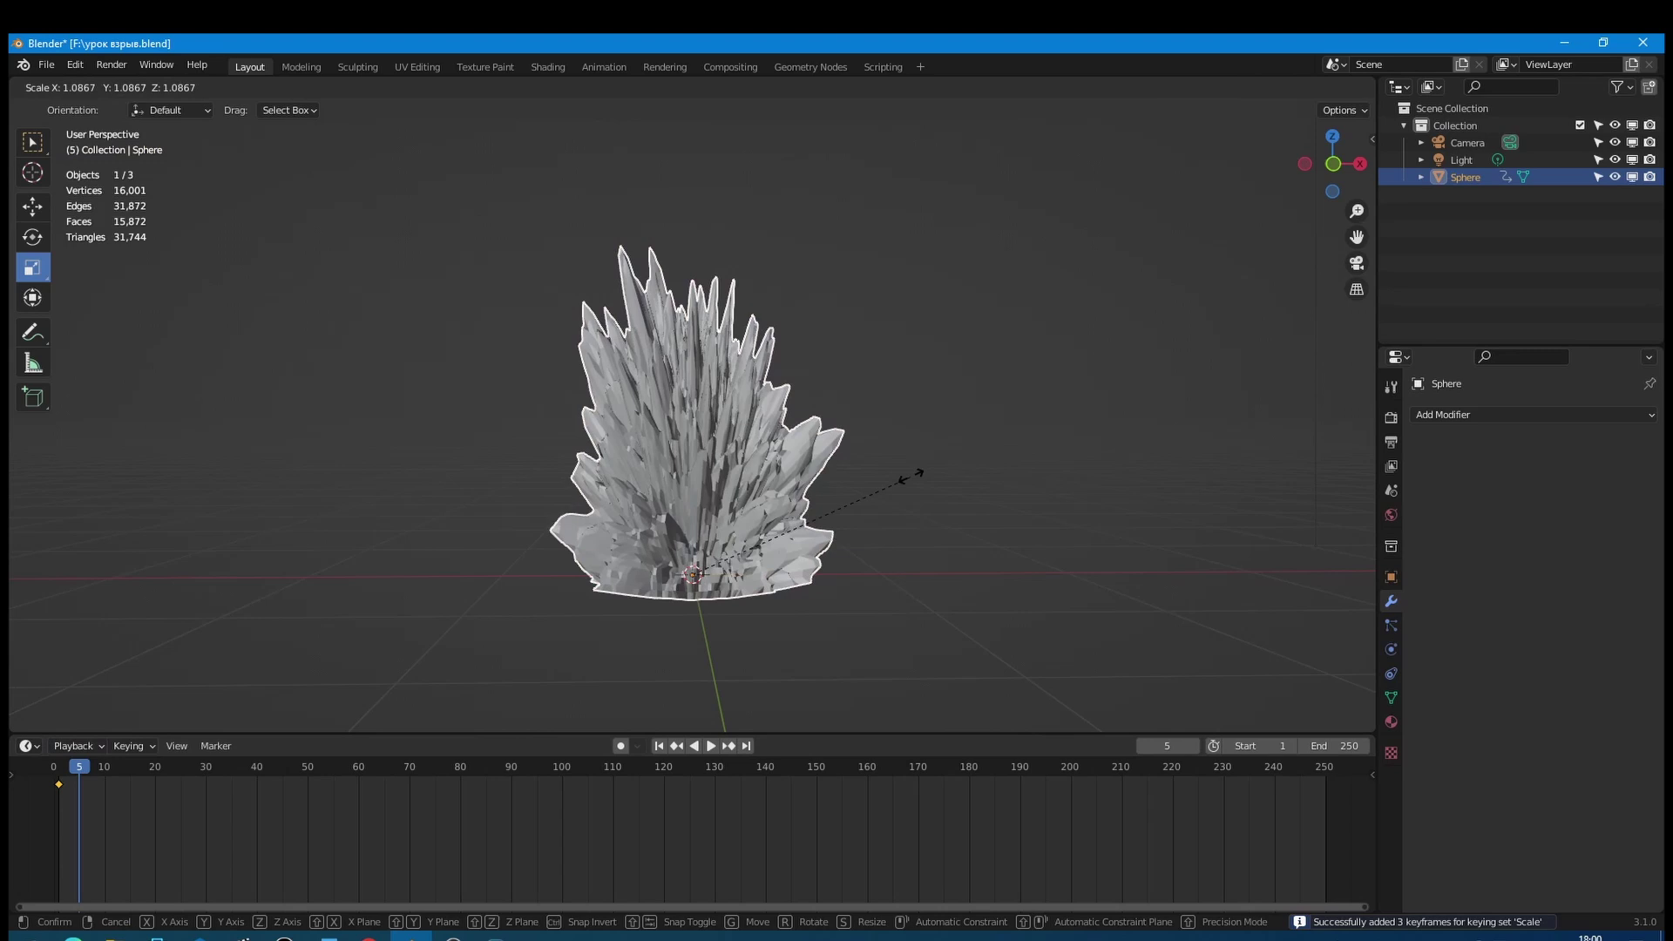
click(1004, 439)
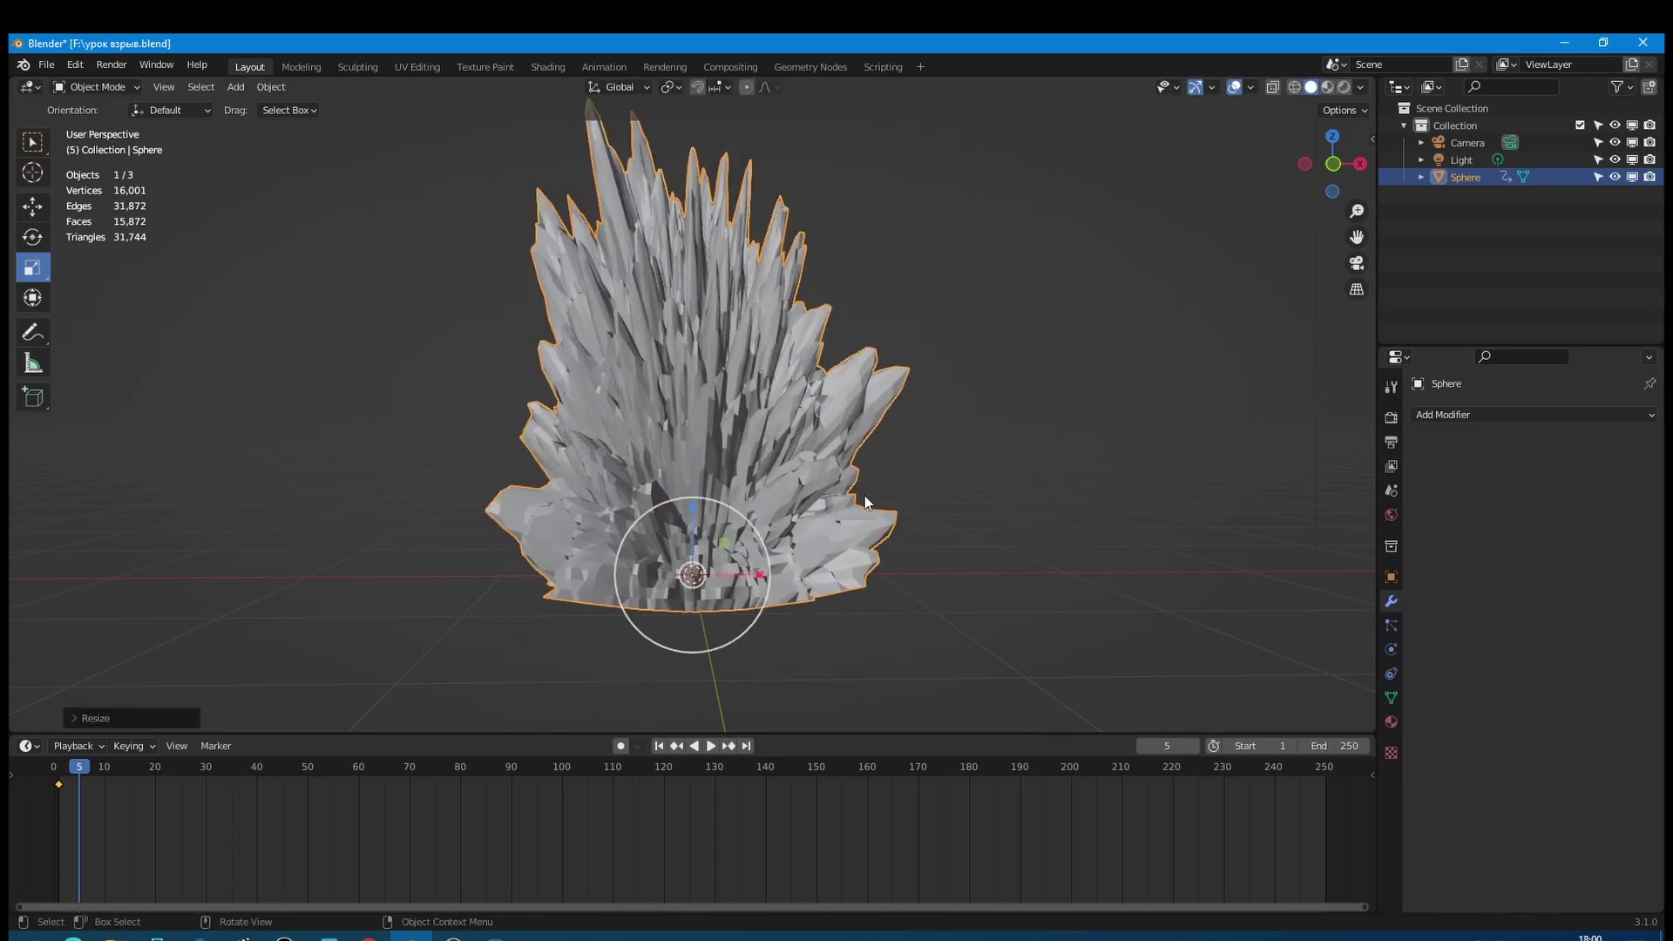
click(128, 747)
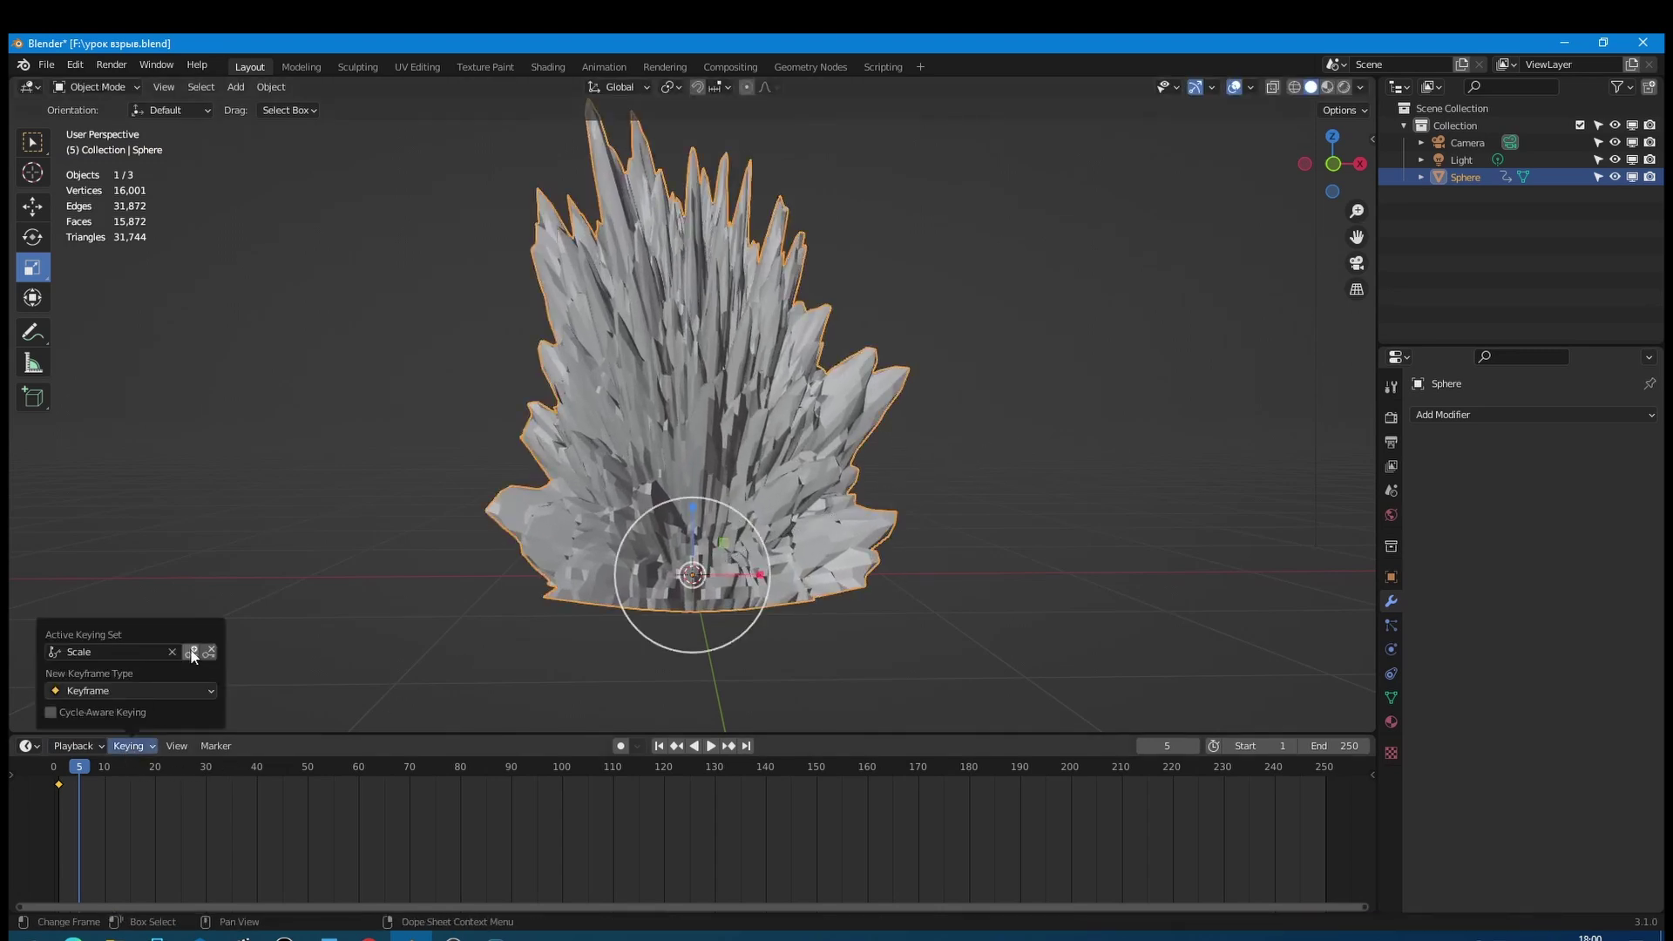
click(194, 653)
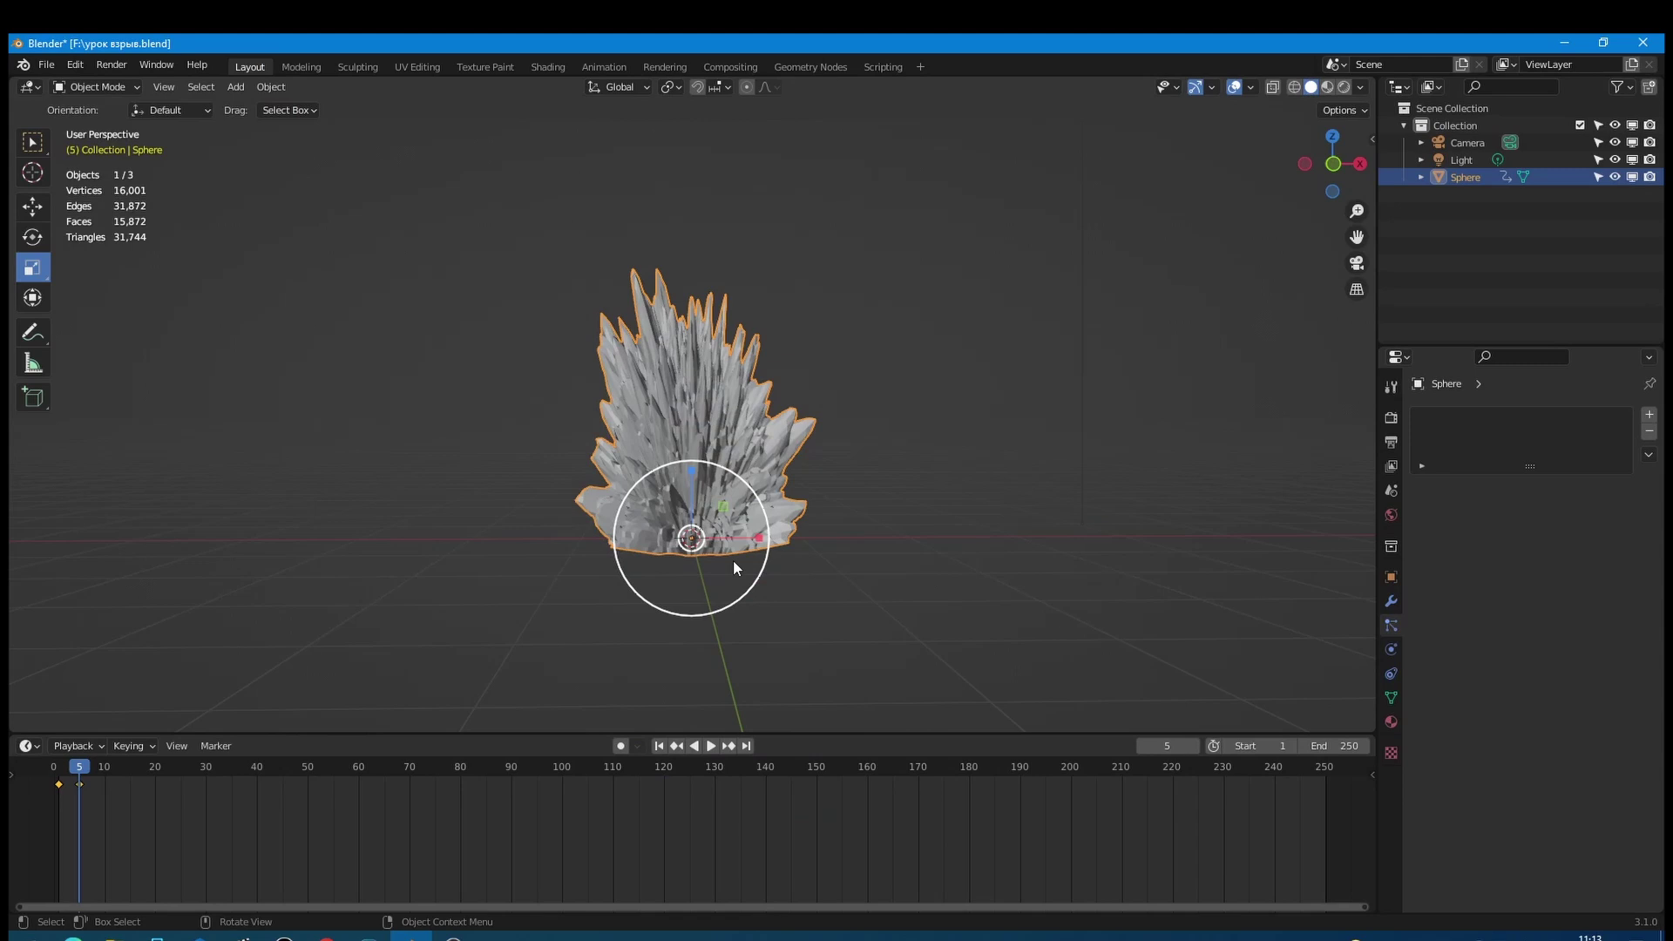
Step: Add a particle system emitting 30000 particles with emission ending at frame 5
click(1648, 415)
double_click(1520, 568)
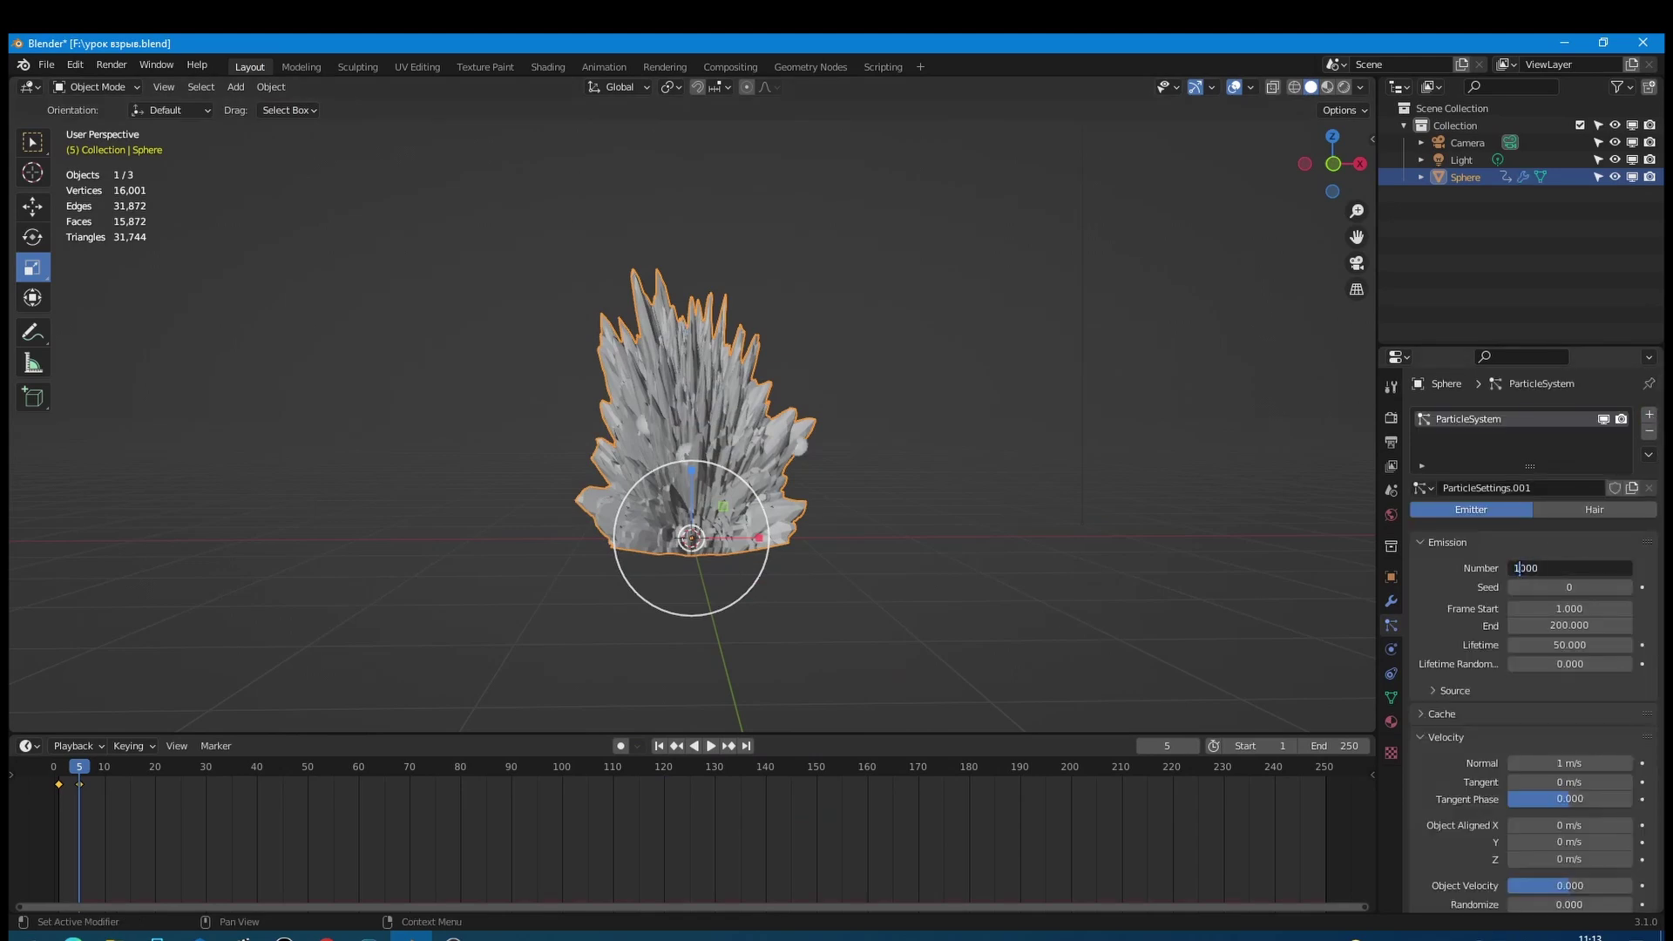
text(30)
key(Return)
click(1521, 625)
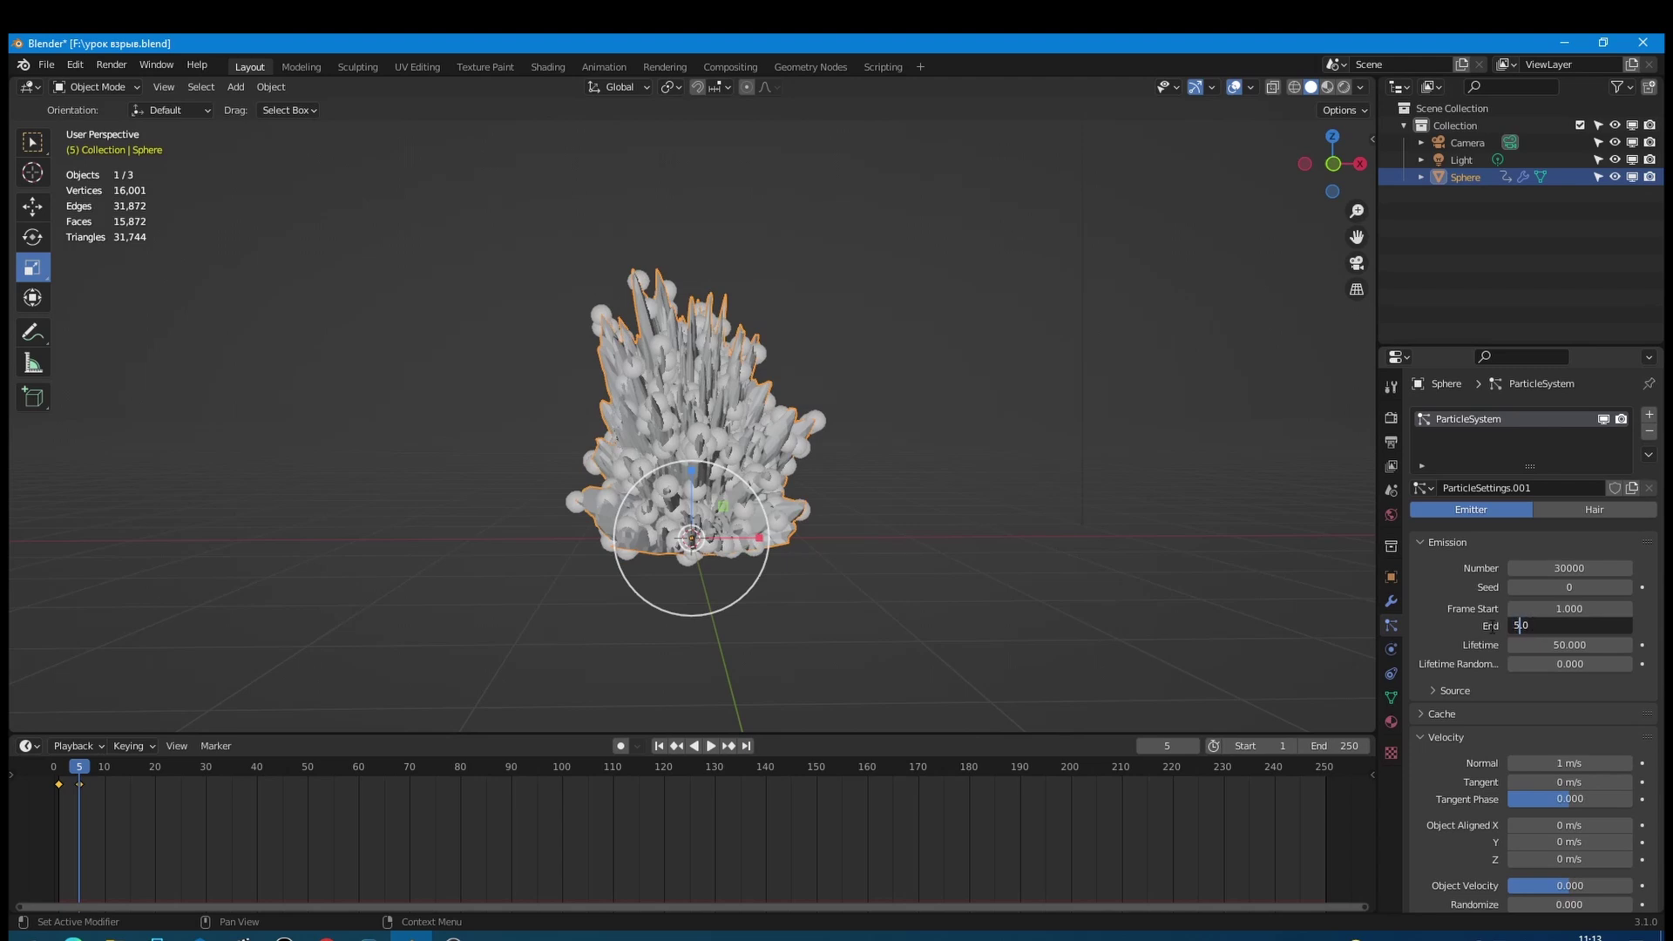
text(5.0)
key(Return)
double_click(1521, 645)
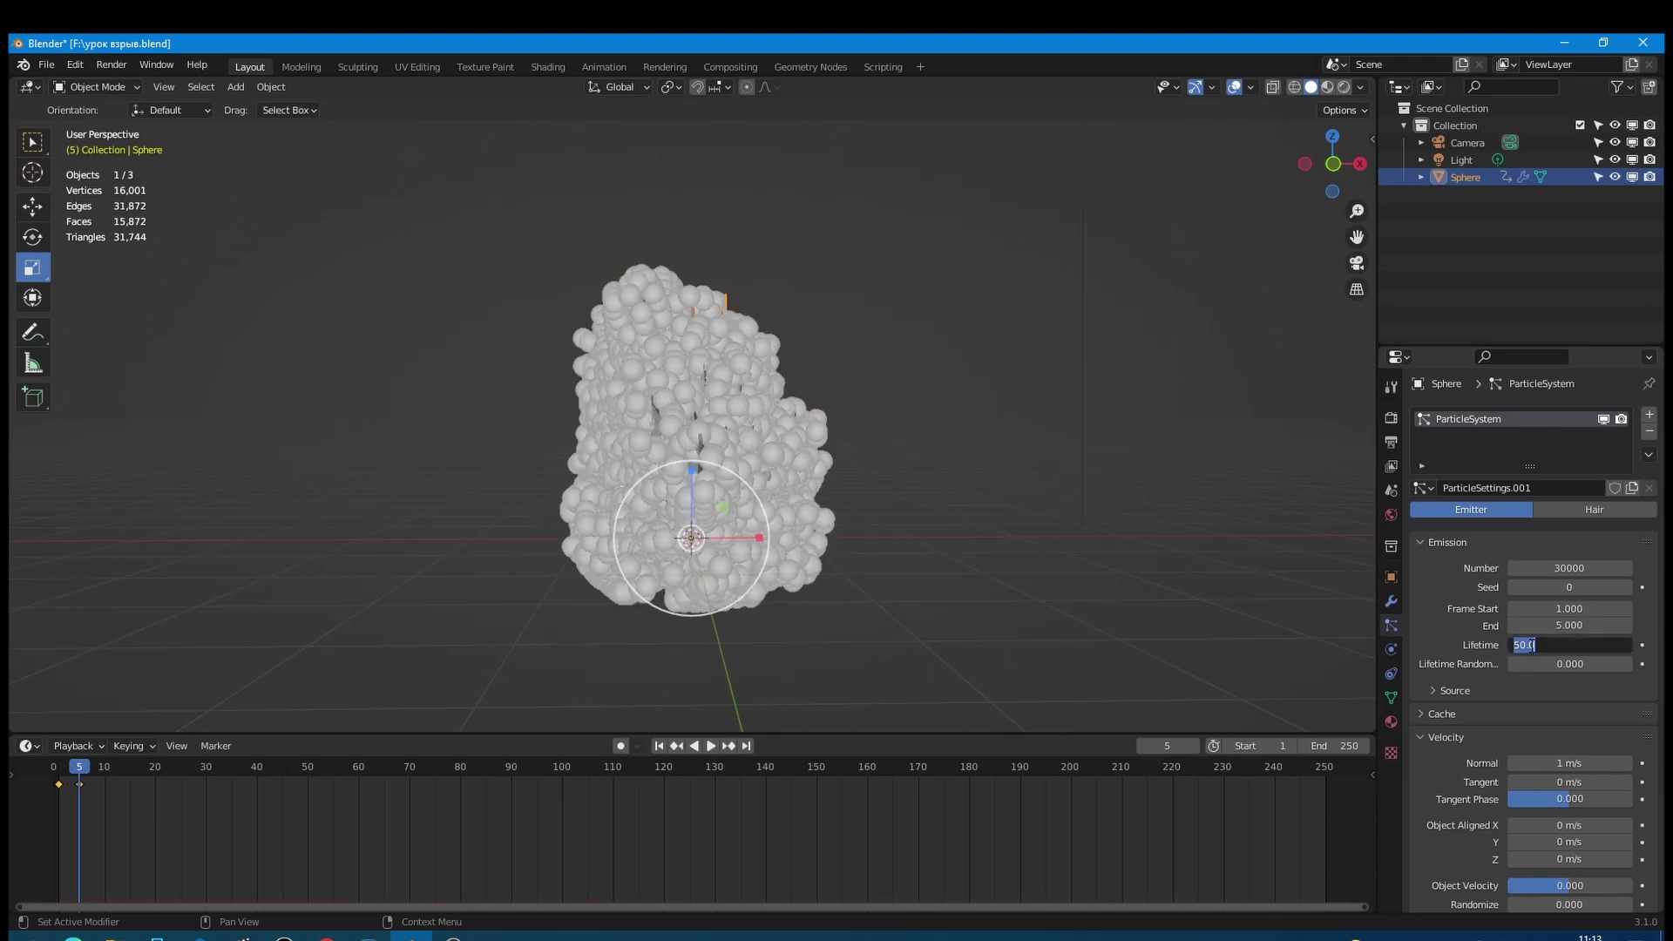
click(1514, 645)
Step: Set particle Lifetime to 350, preview the burst, then rewind to frame 1
text(3)
key(Return)
scroll(609, 567, down, 2)
click(713, 746)
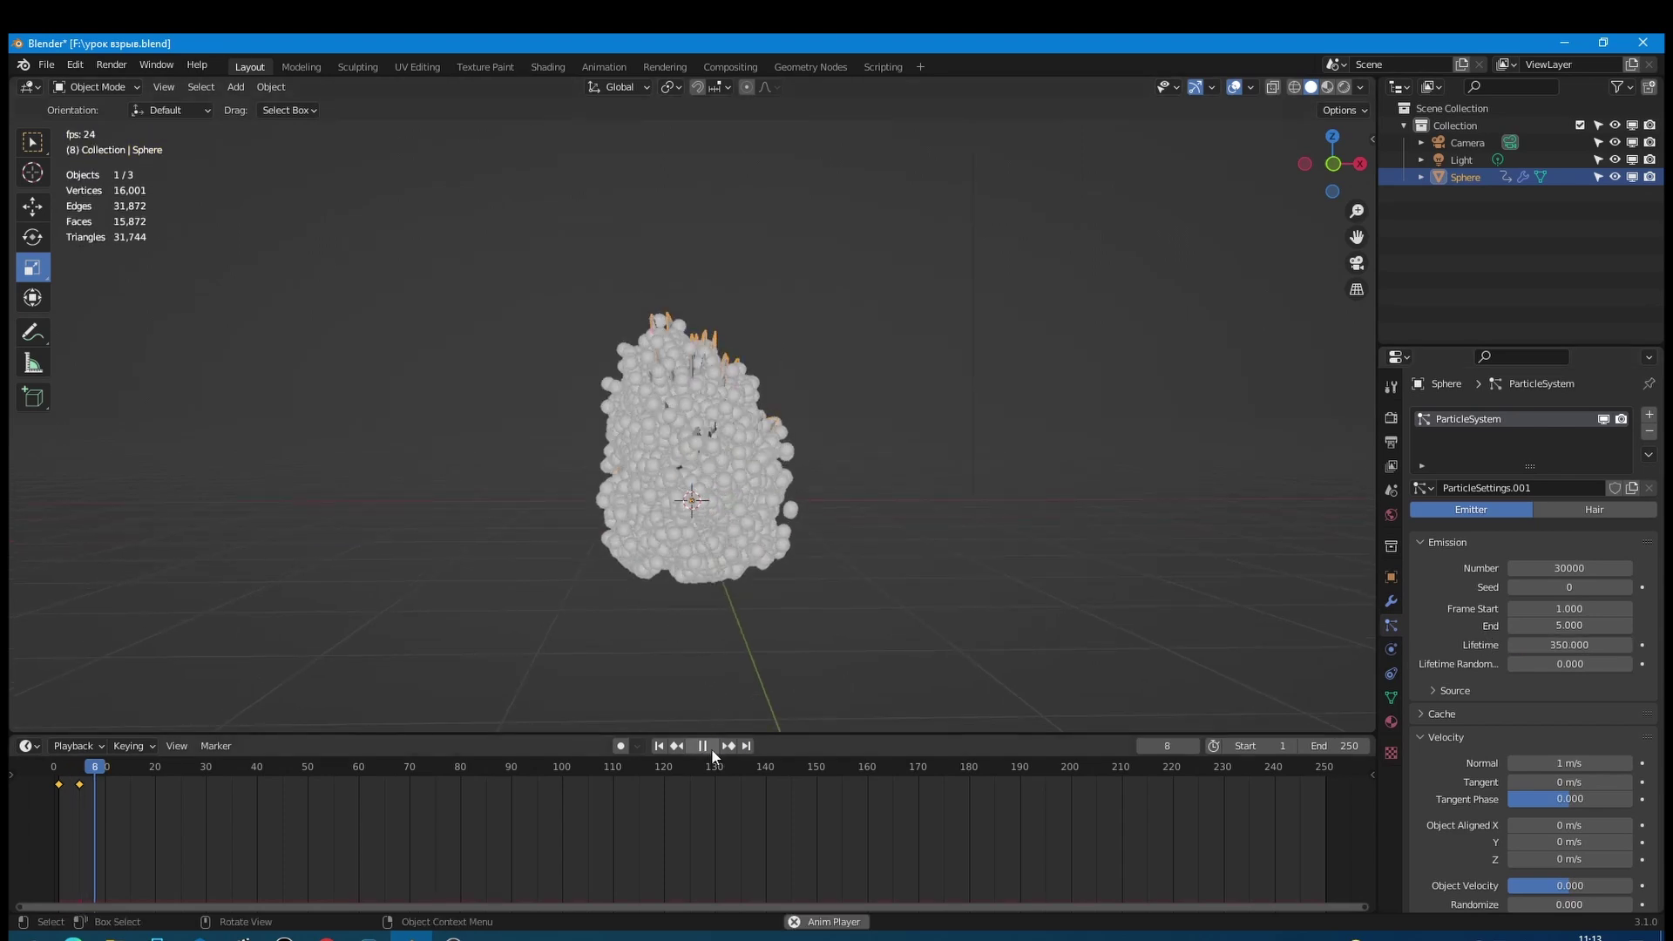
click(711, 746)
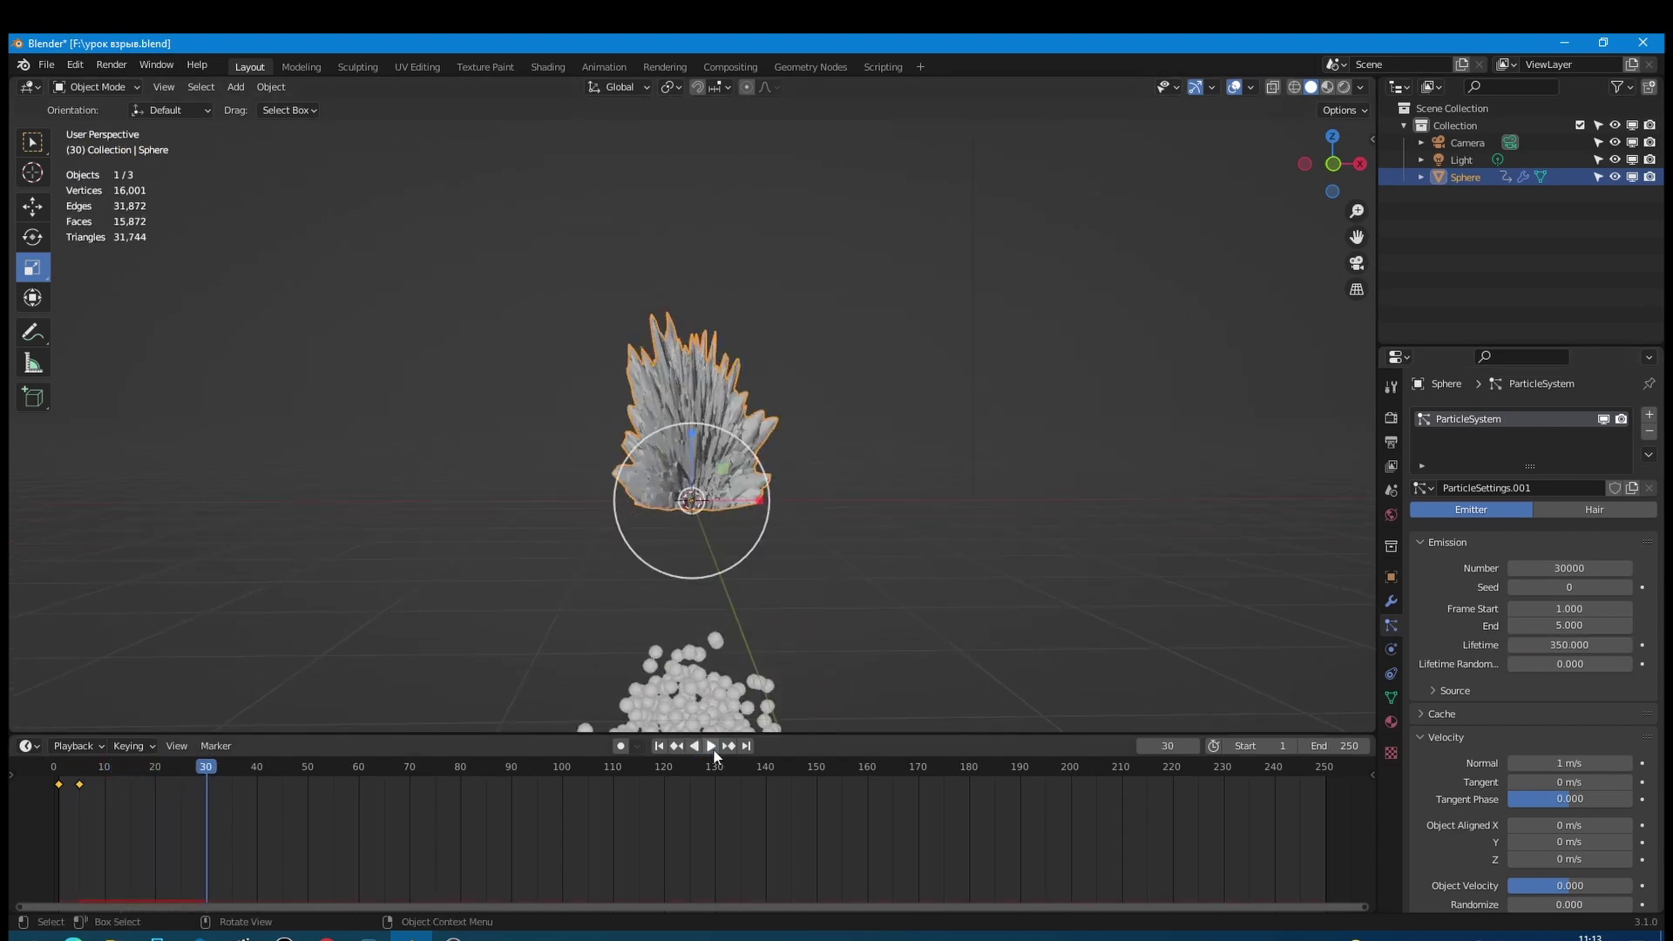
click(659, 747)
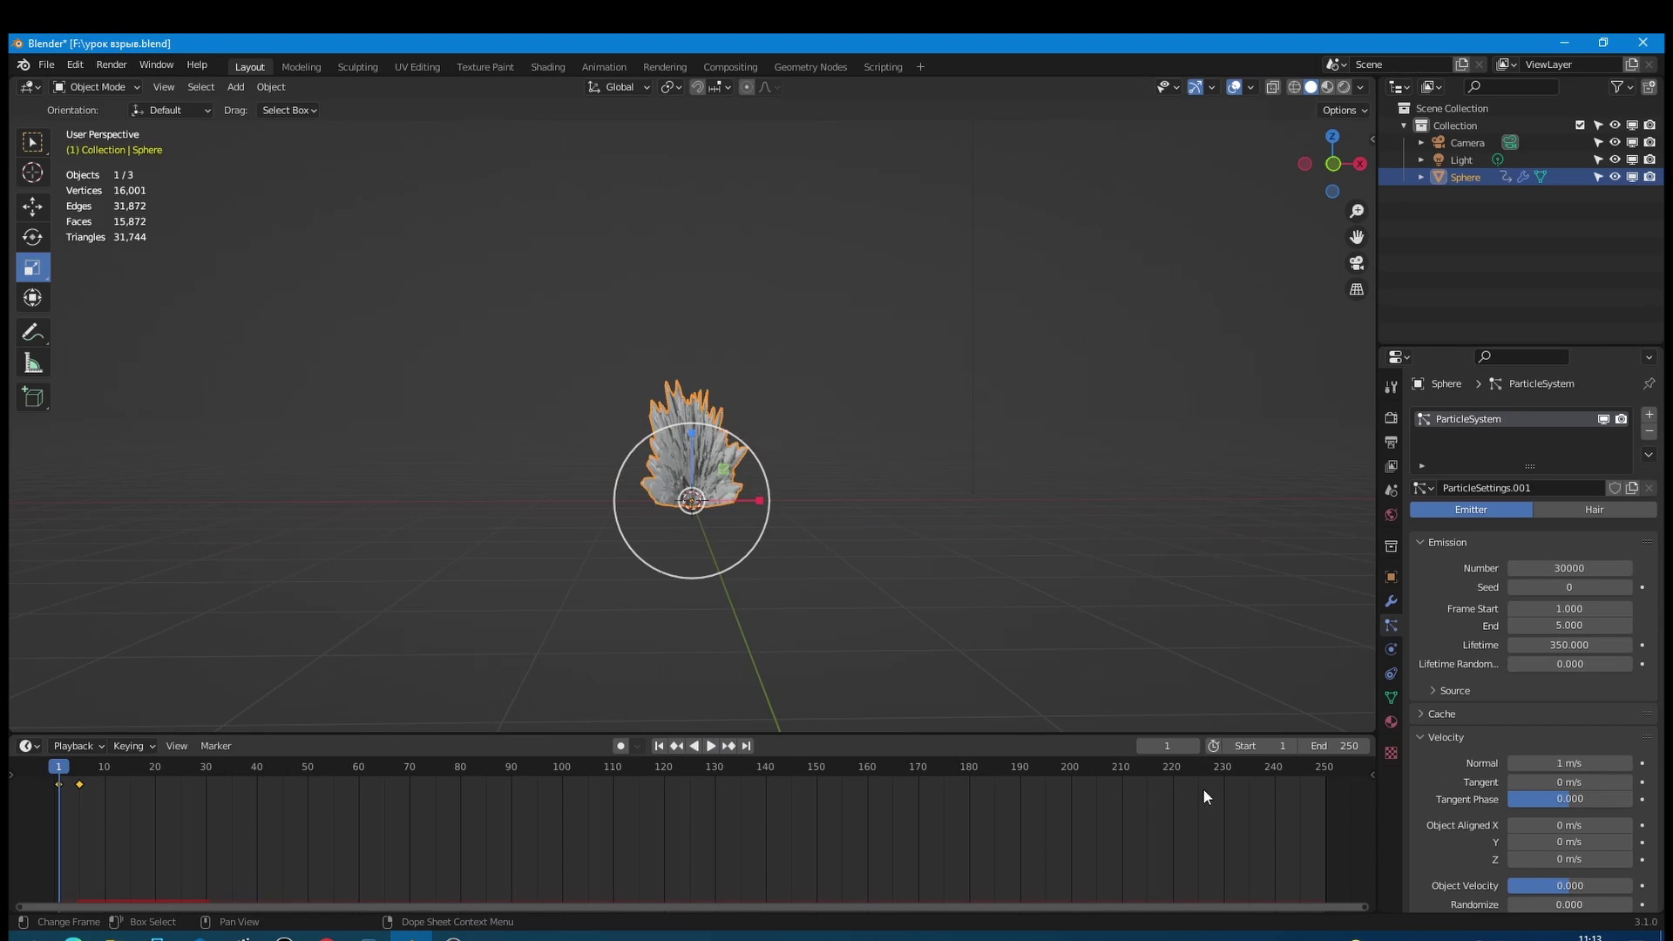
scroll(1488, 750, down, 8)
Step: Set the particle display Size to 0.03 m and replay the explosion from frame 1
scroll(1488, 746, down, 8)
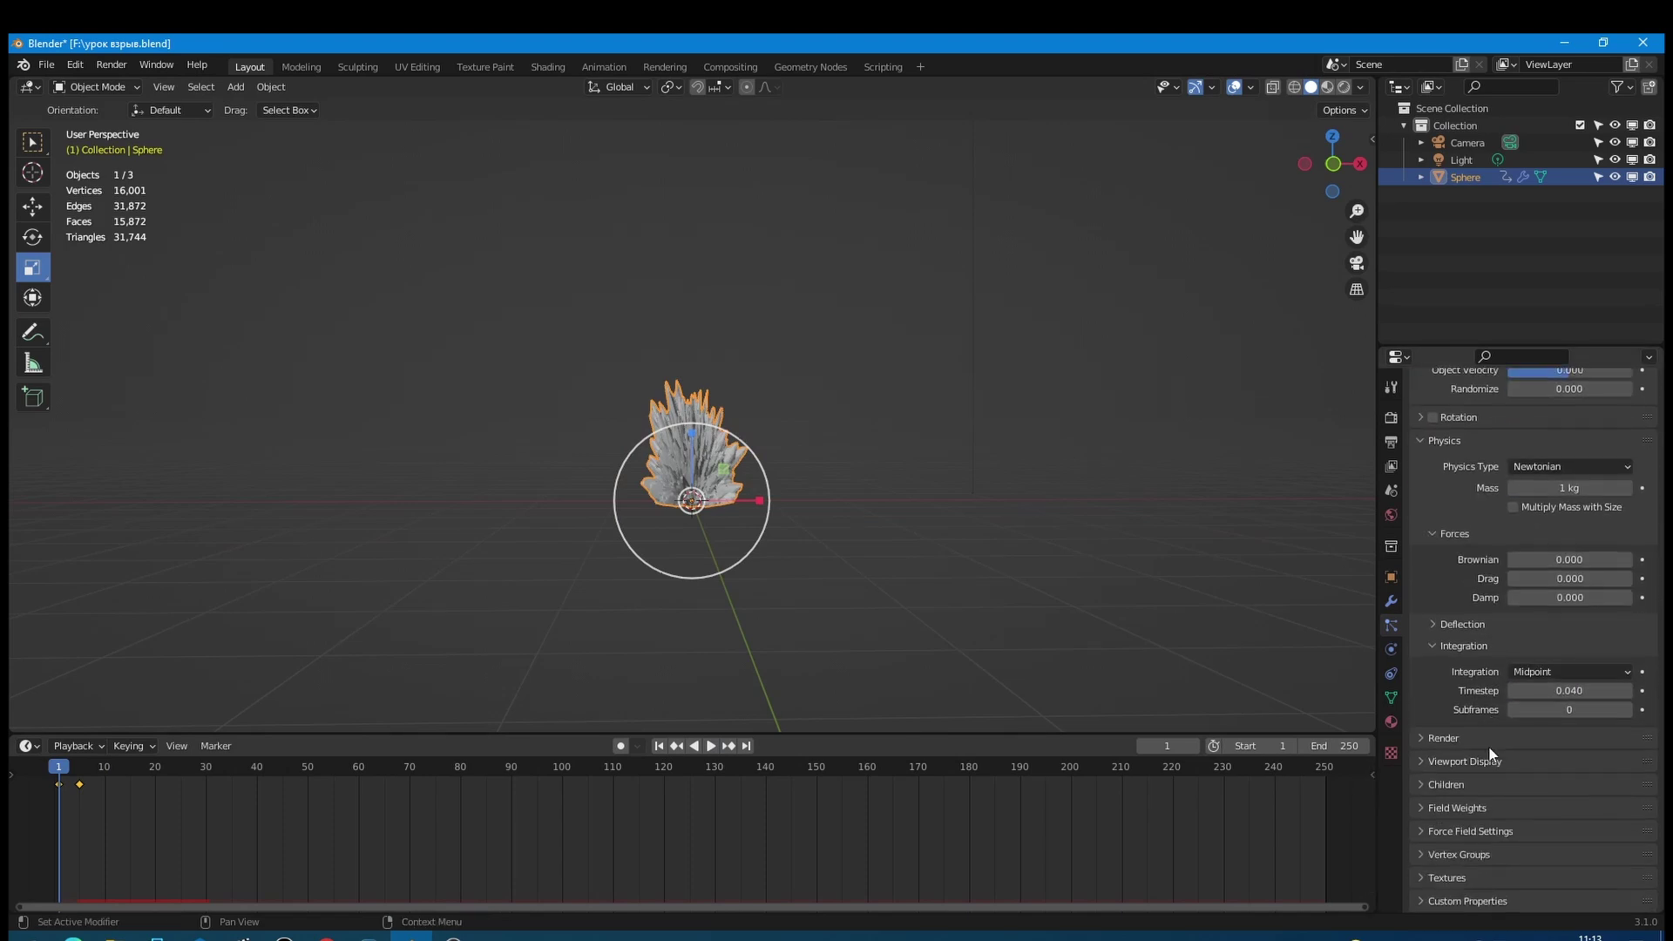
scroll(1465, 812, down, 2)
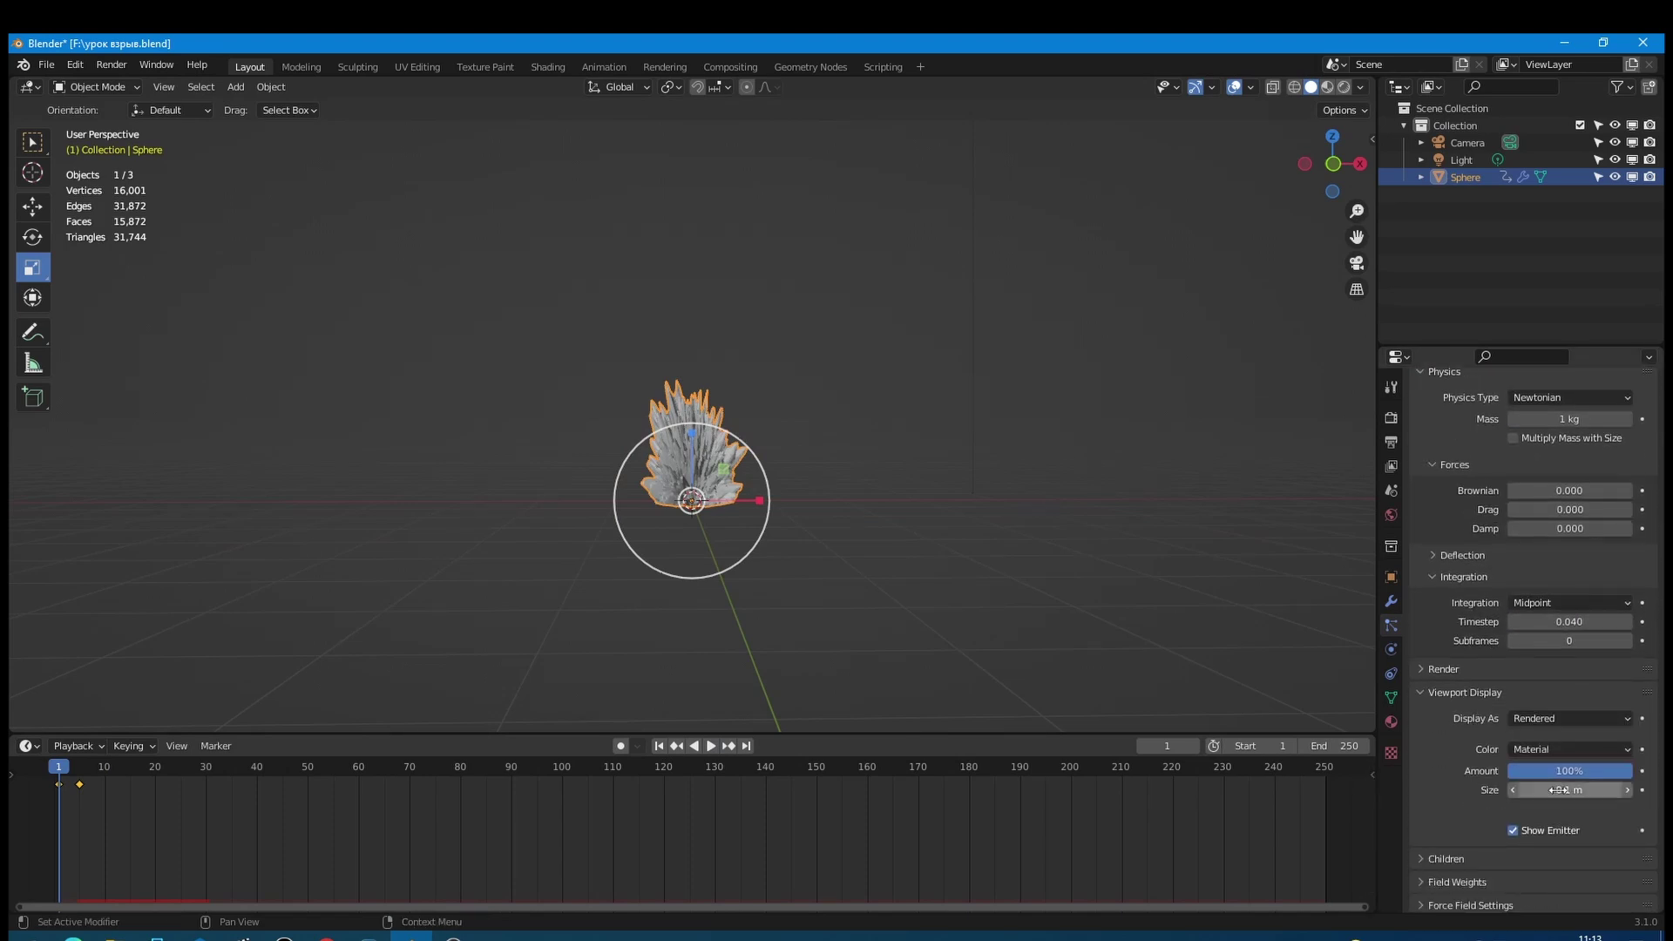
click(1544, 789)
text(0.03 m)
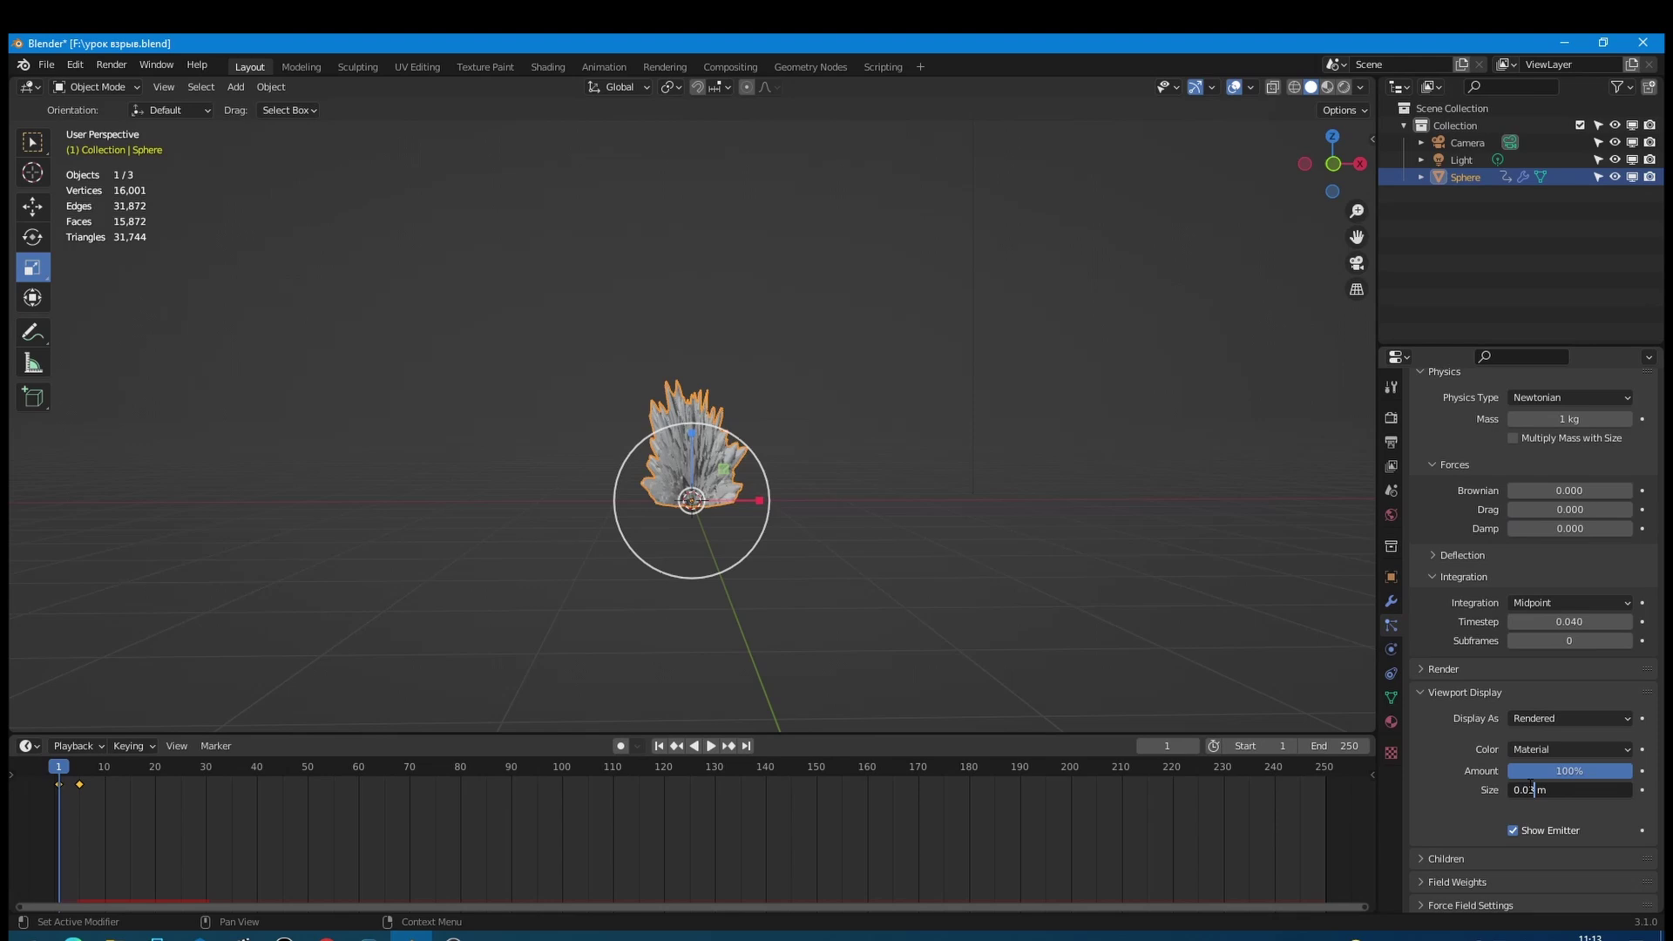
key(Return)
click(709, 745)
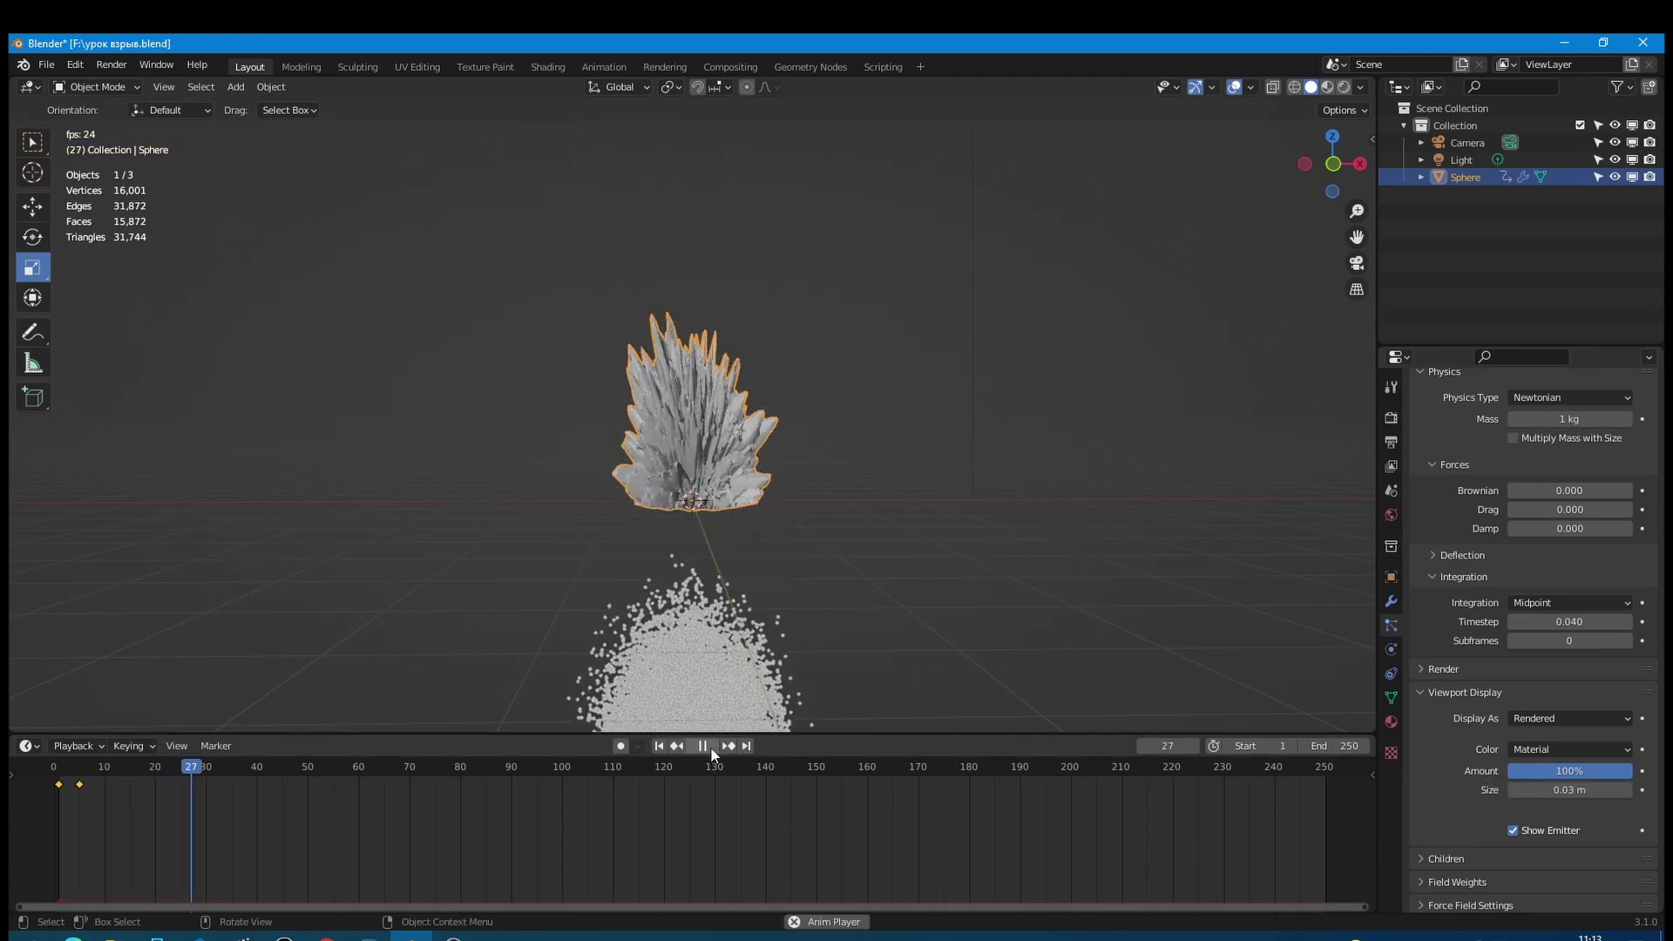
click(659, 746)
Step: Set the particles' Object Velocity to 3
scroll(1445, 715, up, 8)
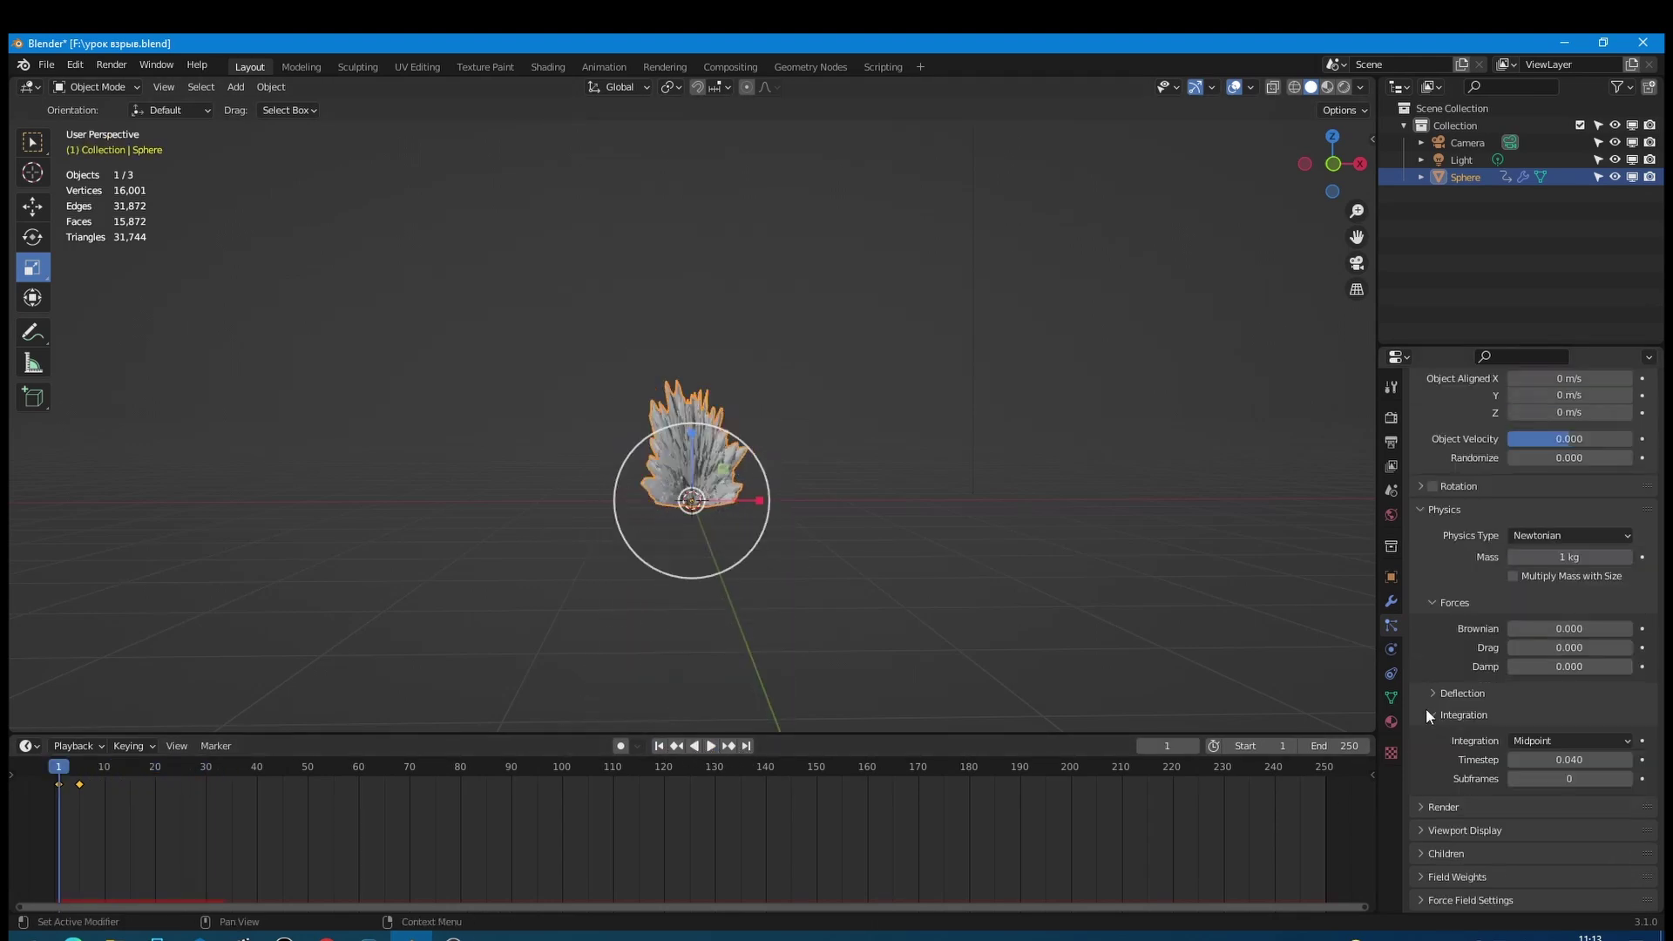
scroll(1455, 718, up, 3)
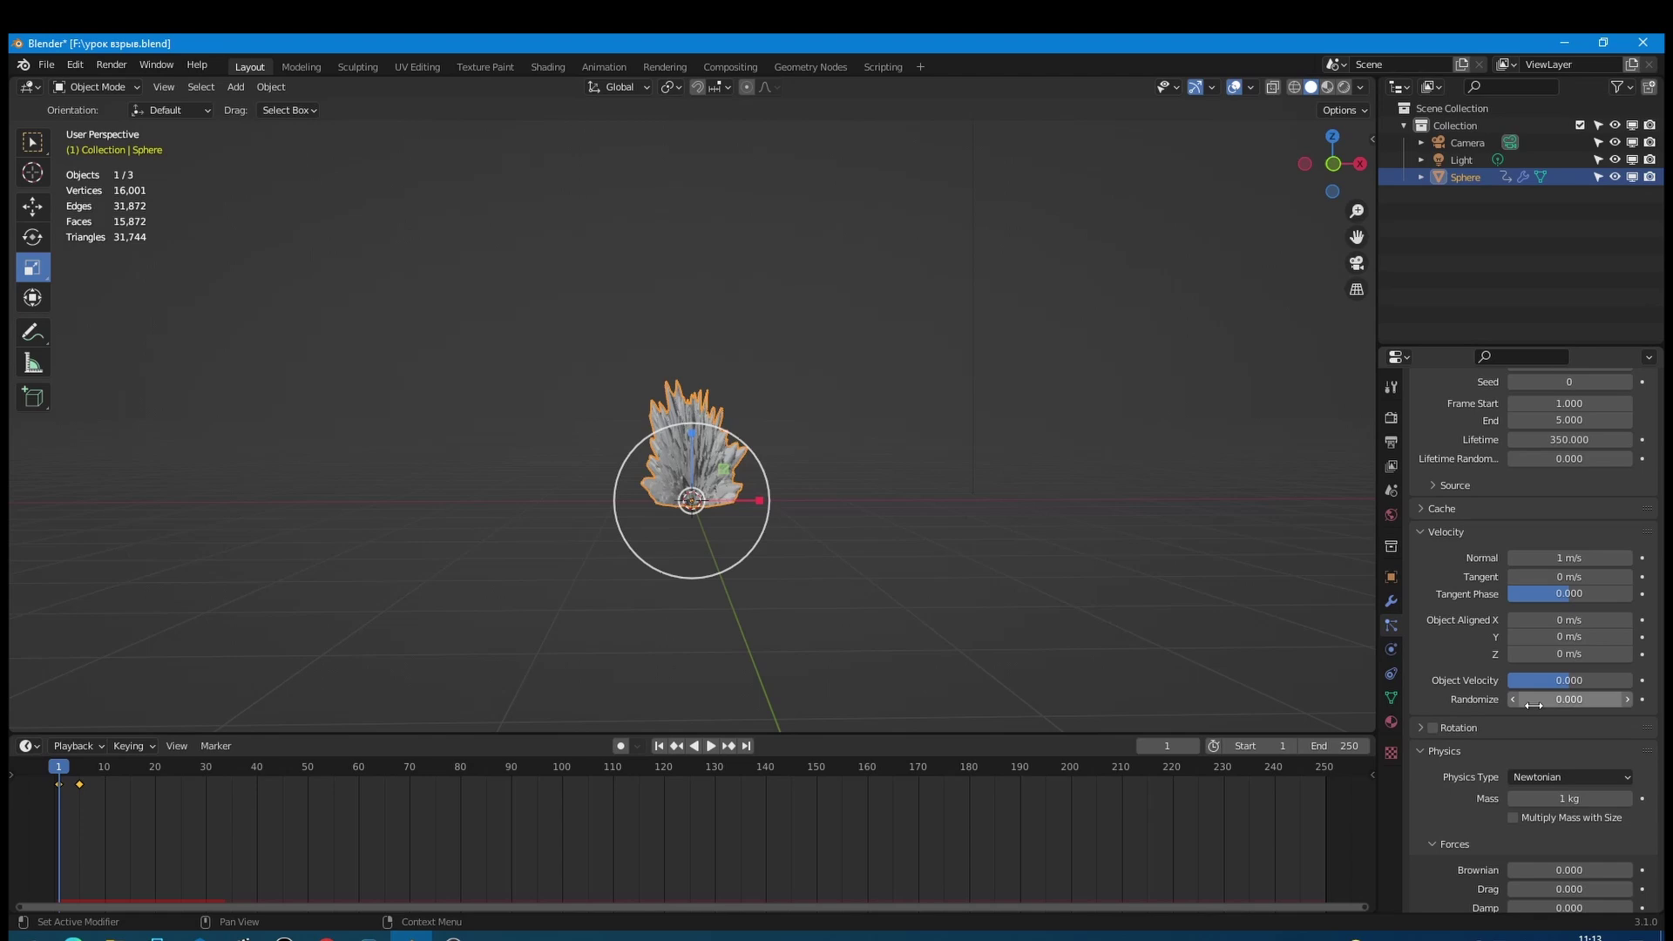
click(1553, 683)
text(3)
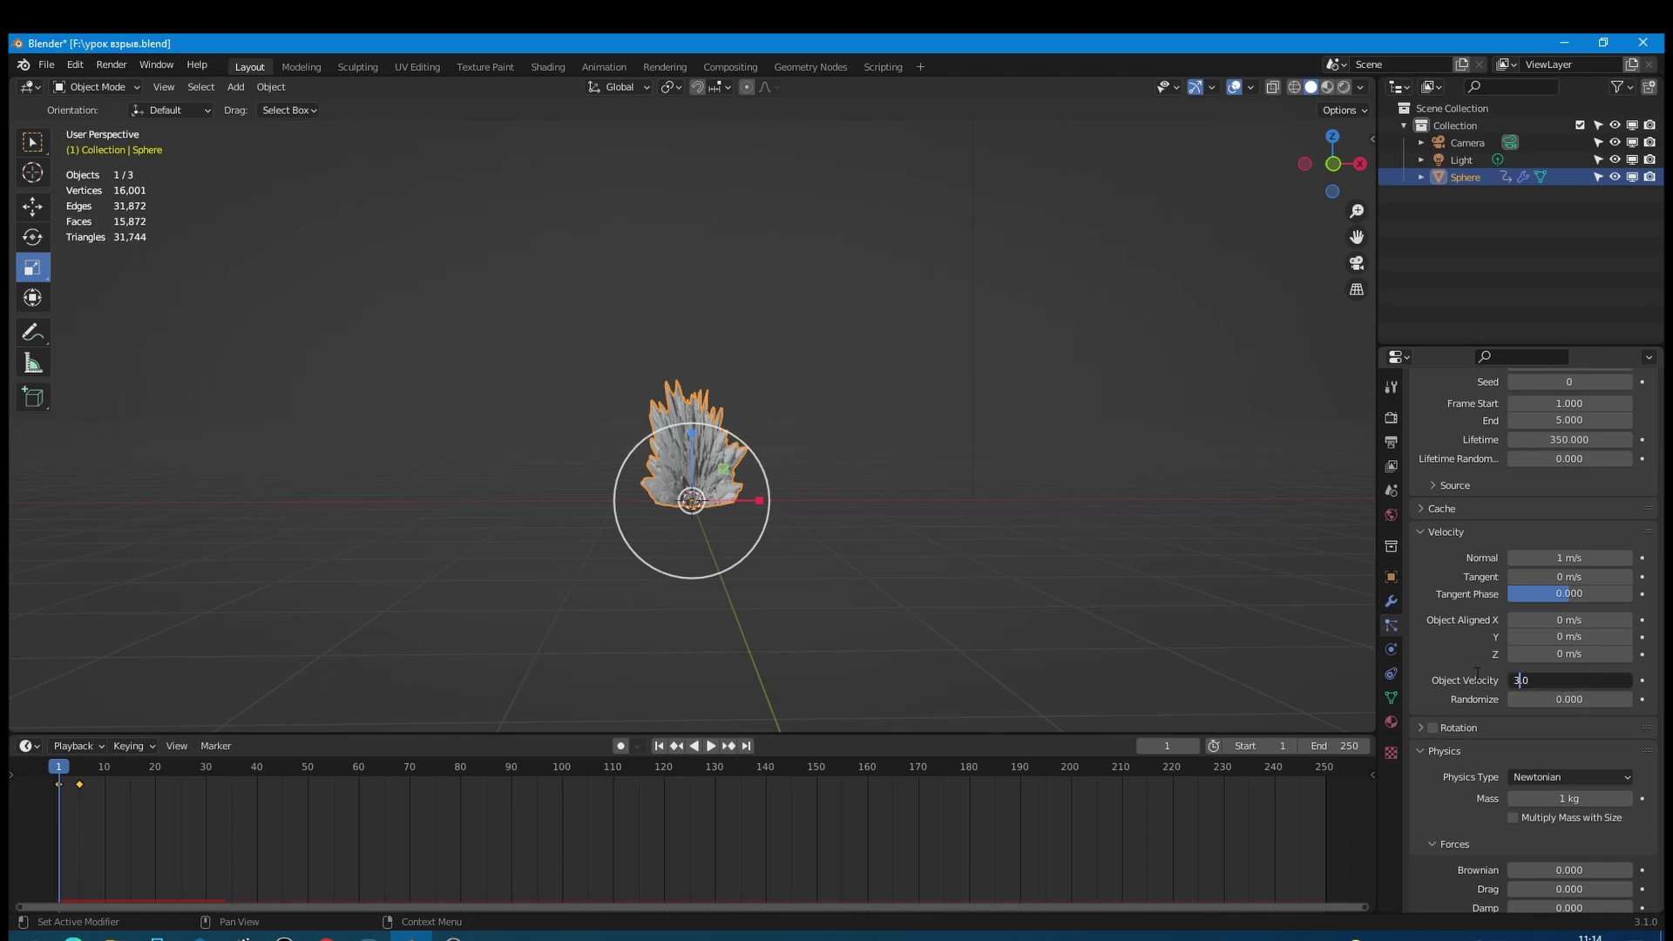
key(Return)
Step: Preview the wider explosion, rewind to frame 1, and replay it up to frame 31
click(711, 746)
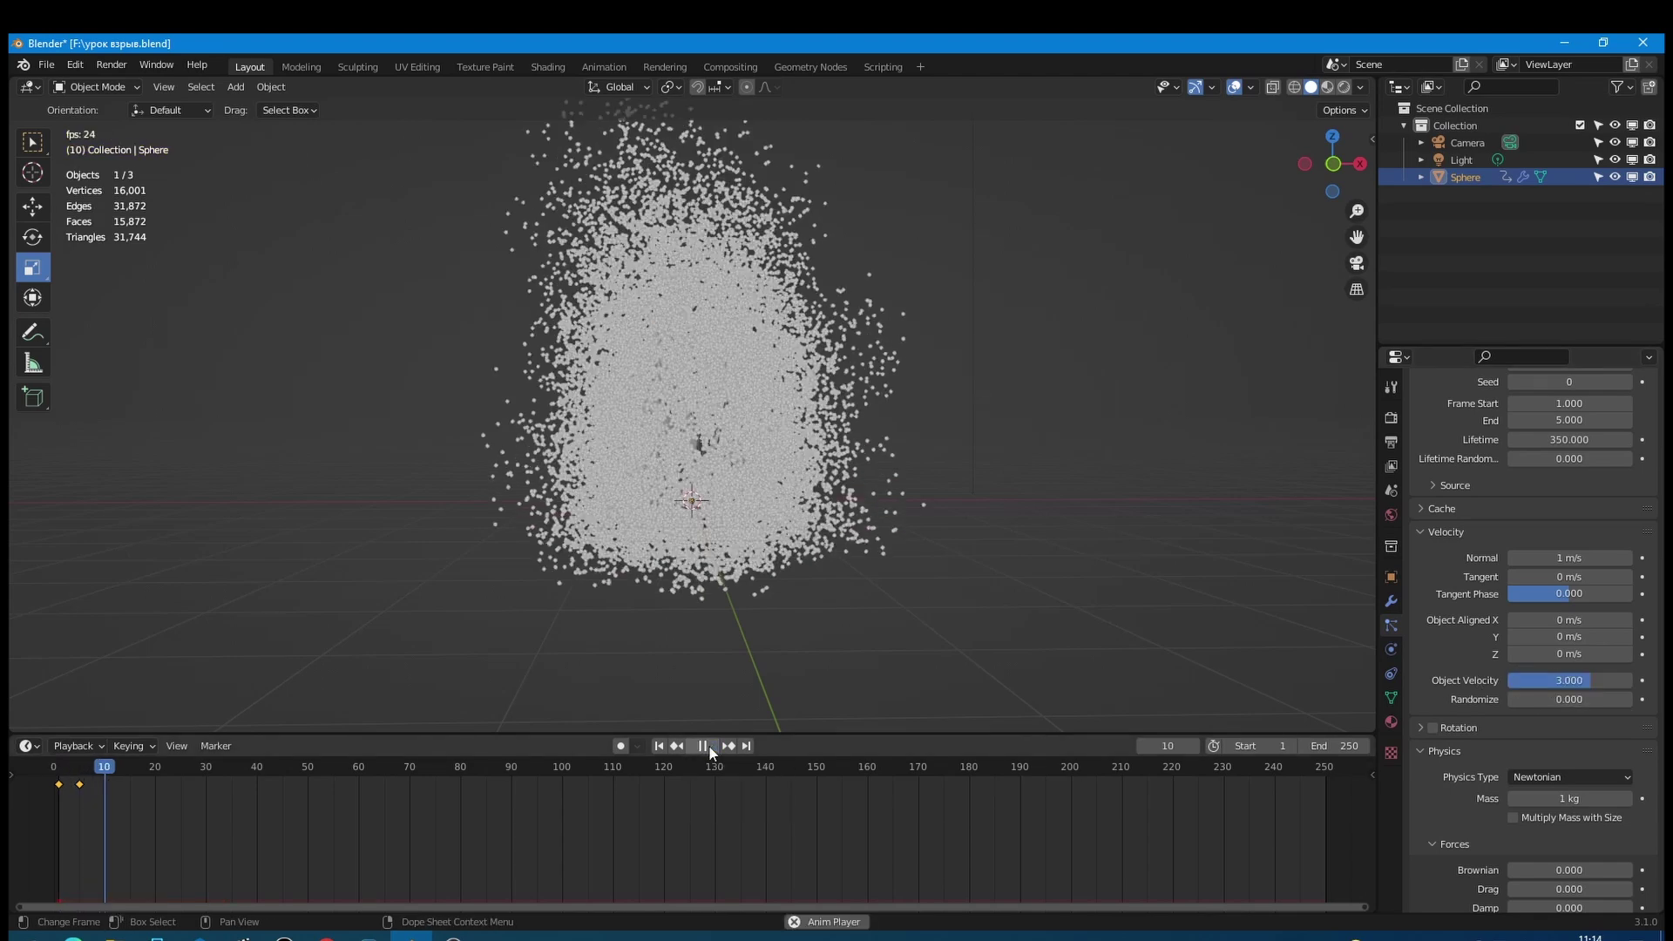
key(space)
scroll(850, 566, down, 3)
scroll(828, 608, up, 1)
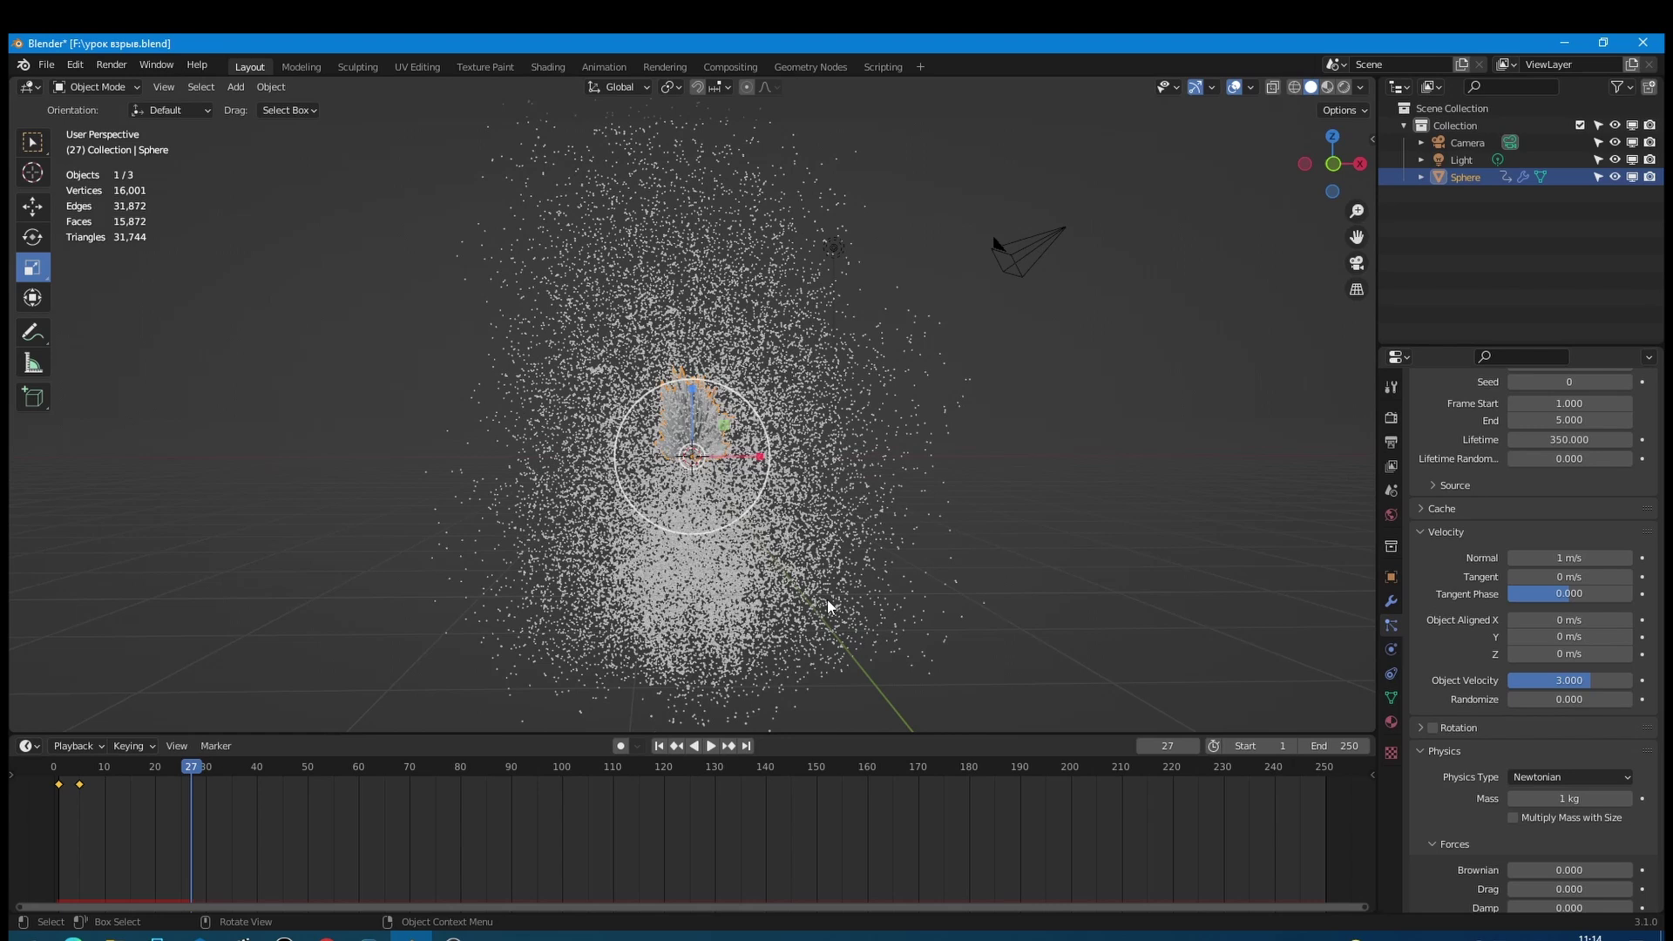
click(659, 746)
click(711, 747)
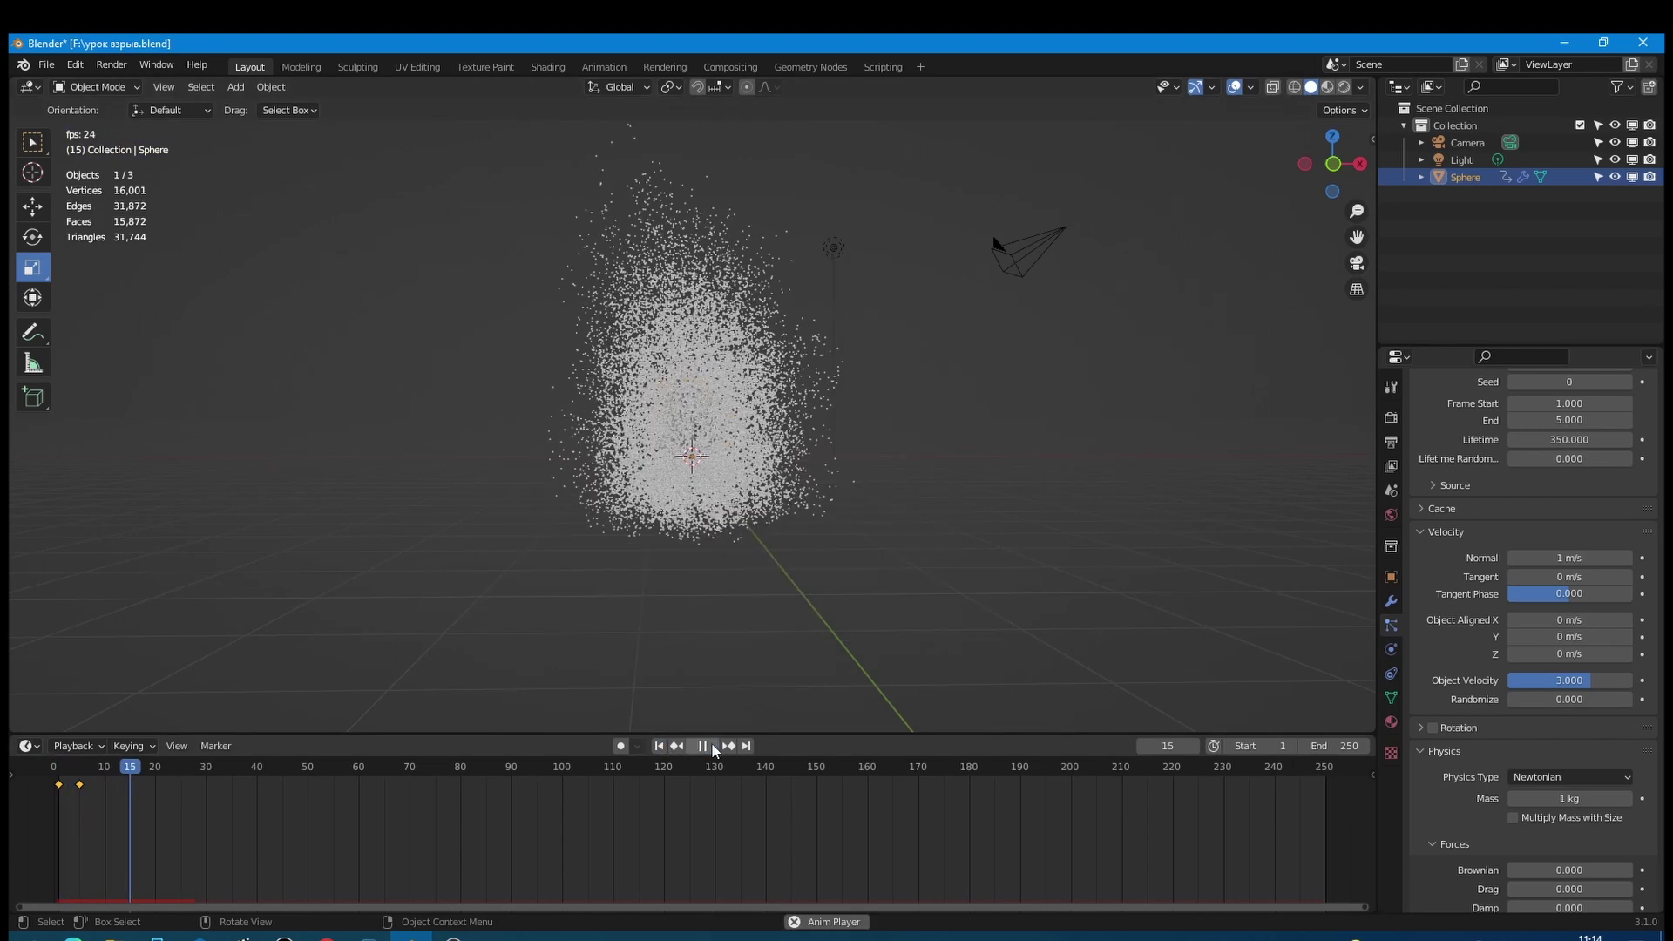
click(711, 747)
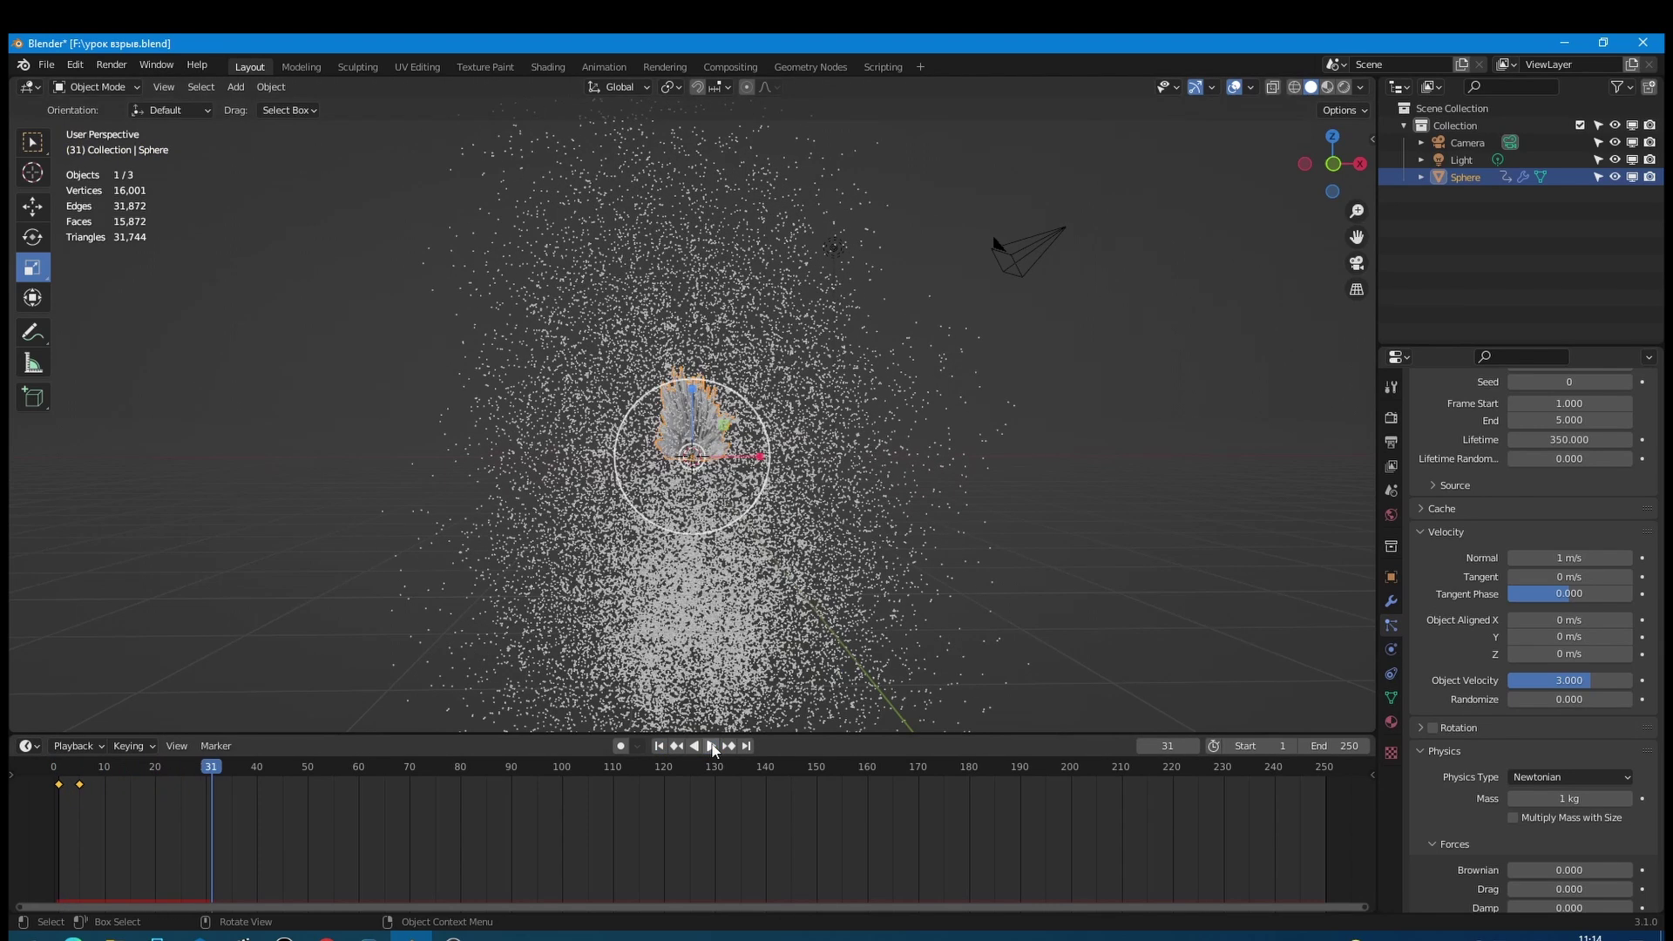
Step: Give the particles an upward Z velocity of 2.5 m/s
click(659, 745)
middle_drag(814, 524, 804, 572)
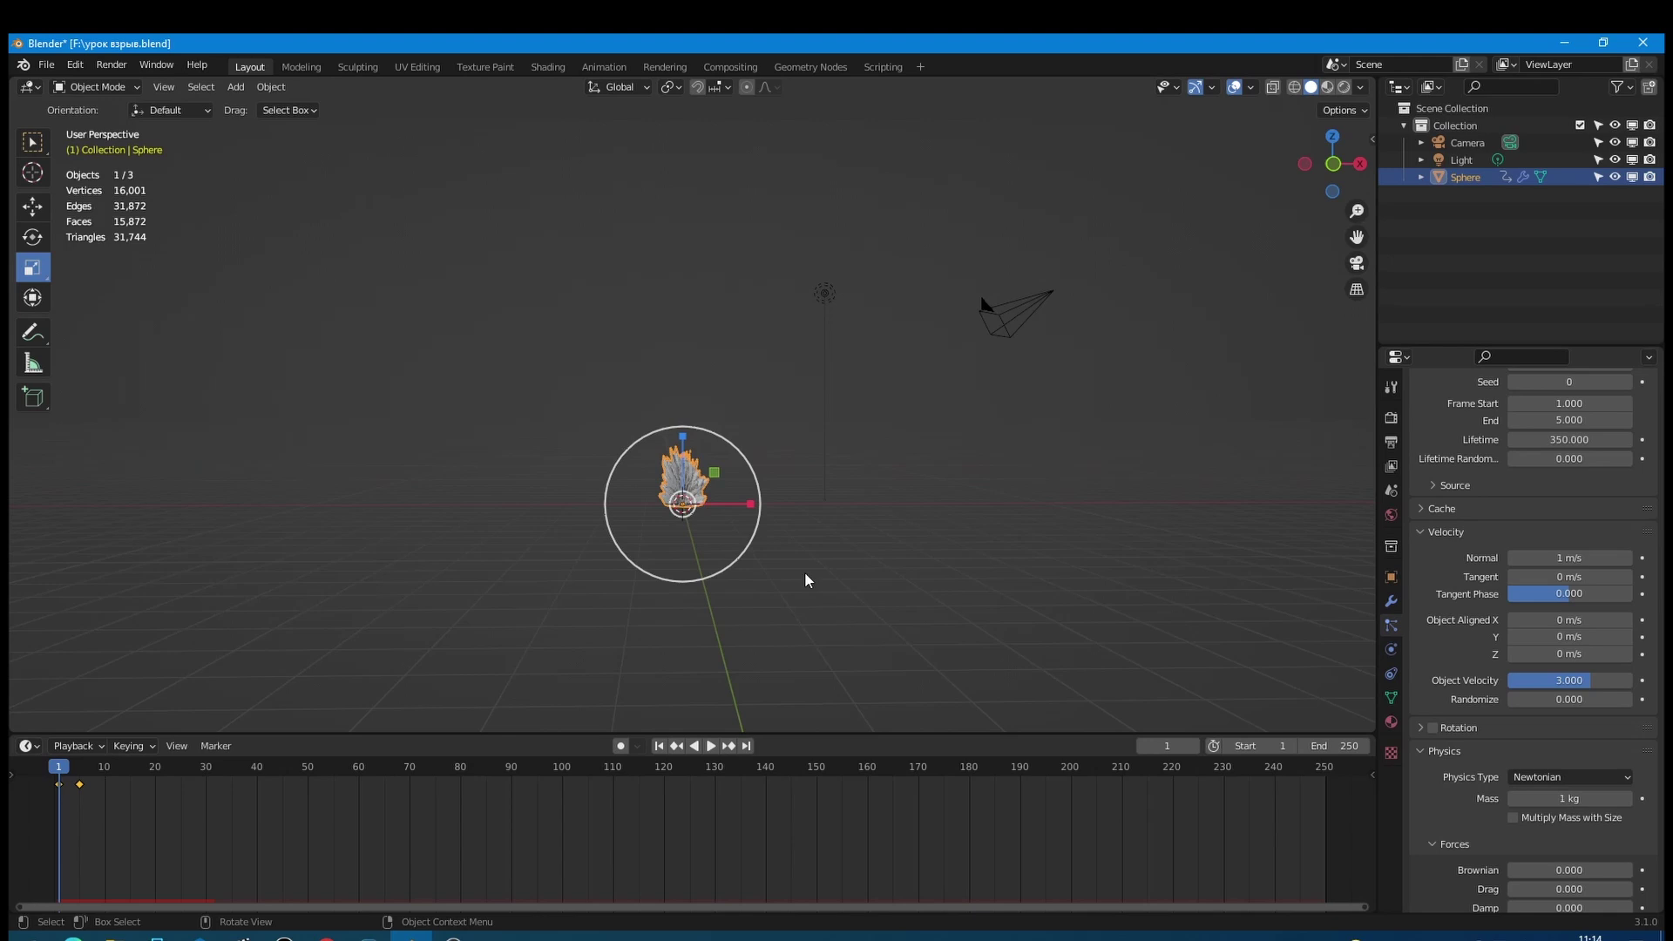
double_click(1517, 653)
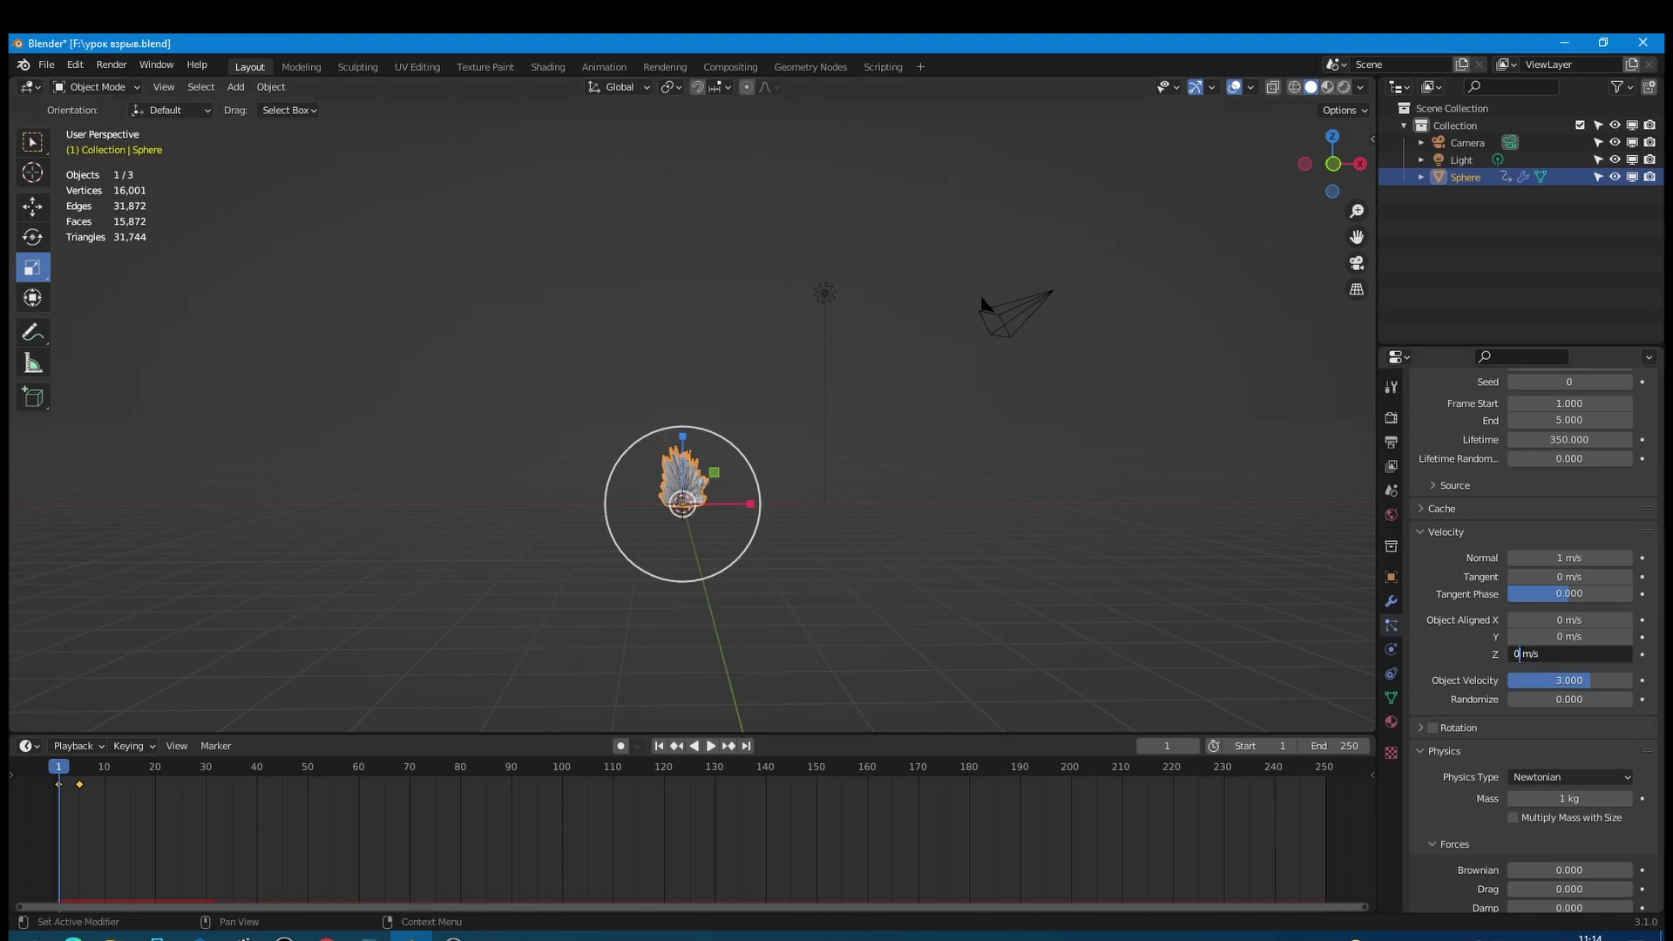
text(2.5)
key(Return)
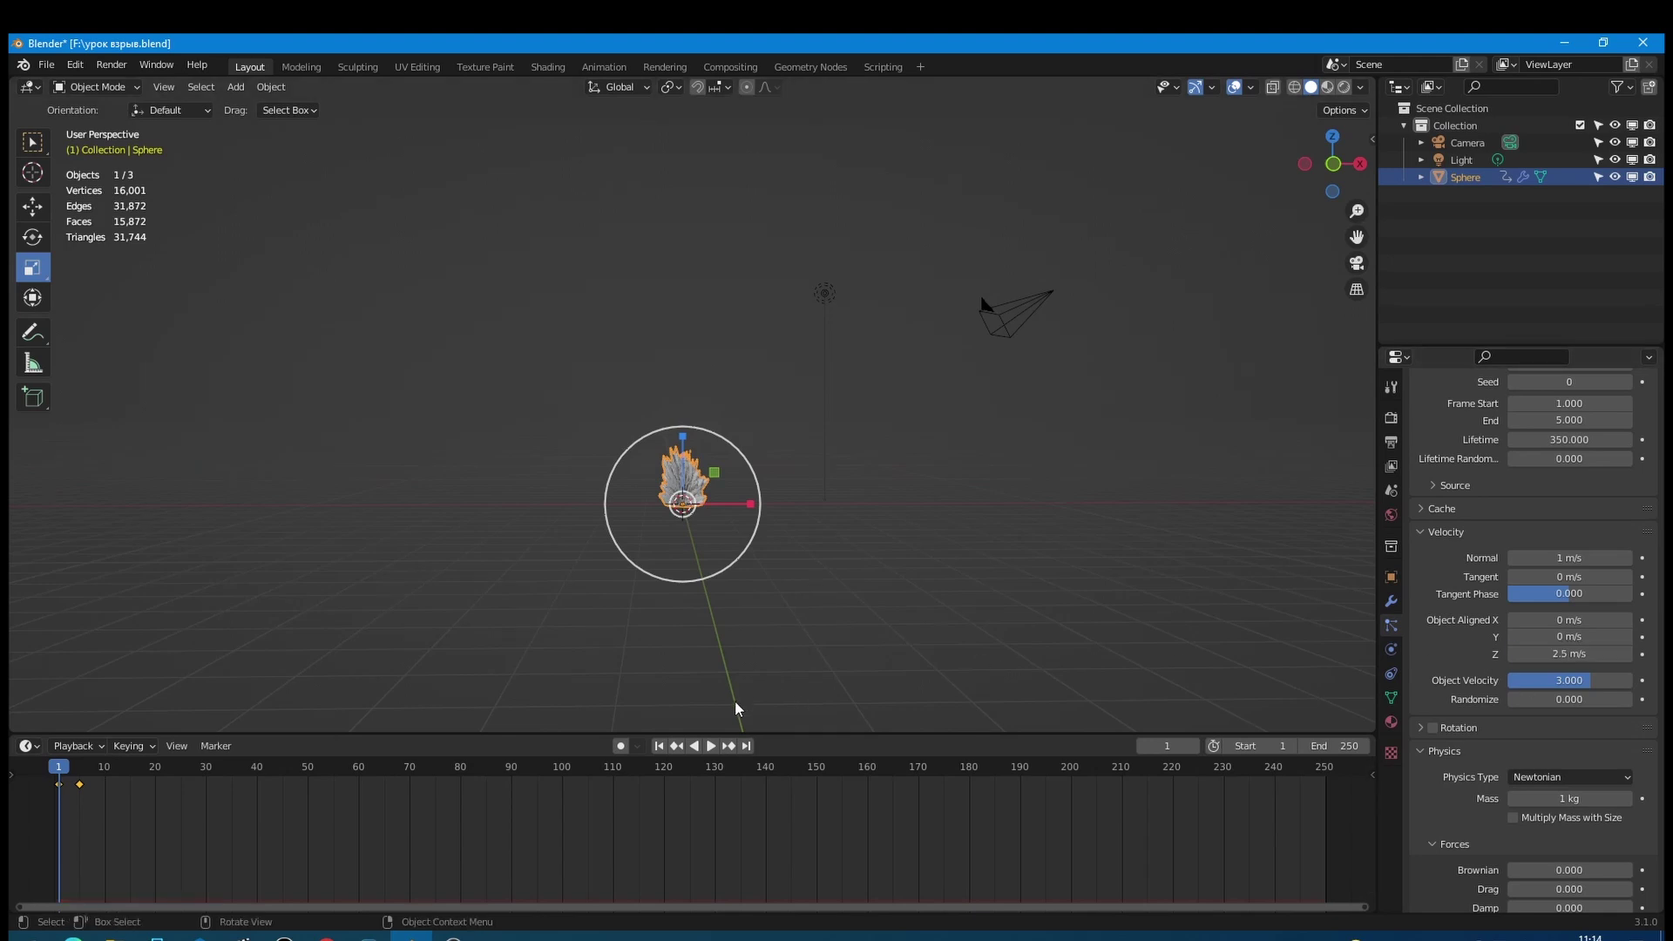
Step: Replay the higher-rising particle burst, then rewind to frame 1
click(710, 746)
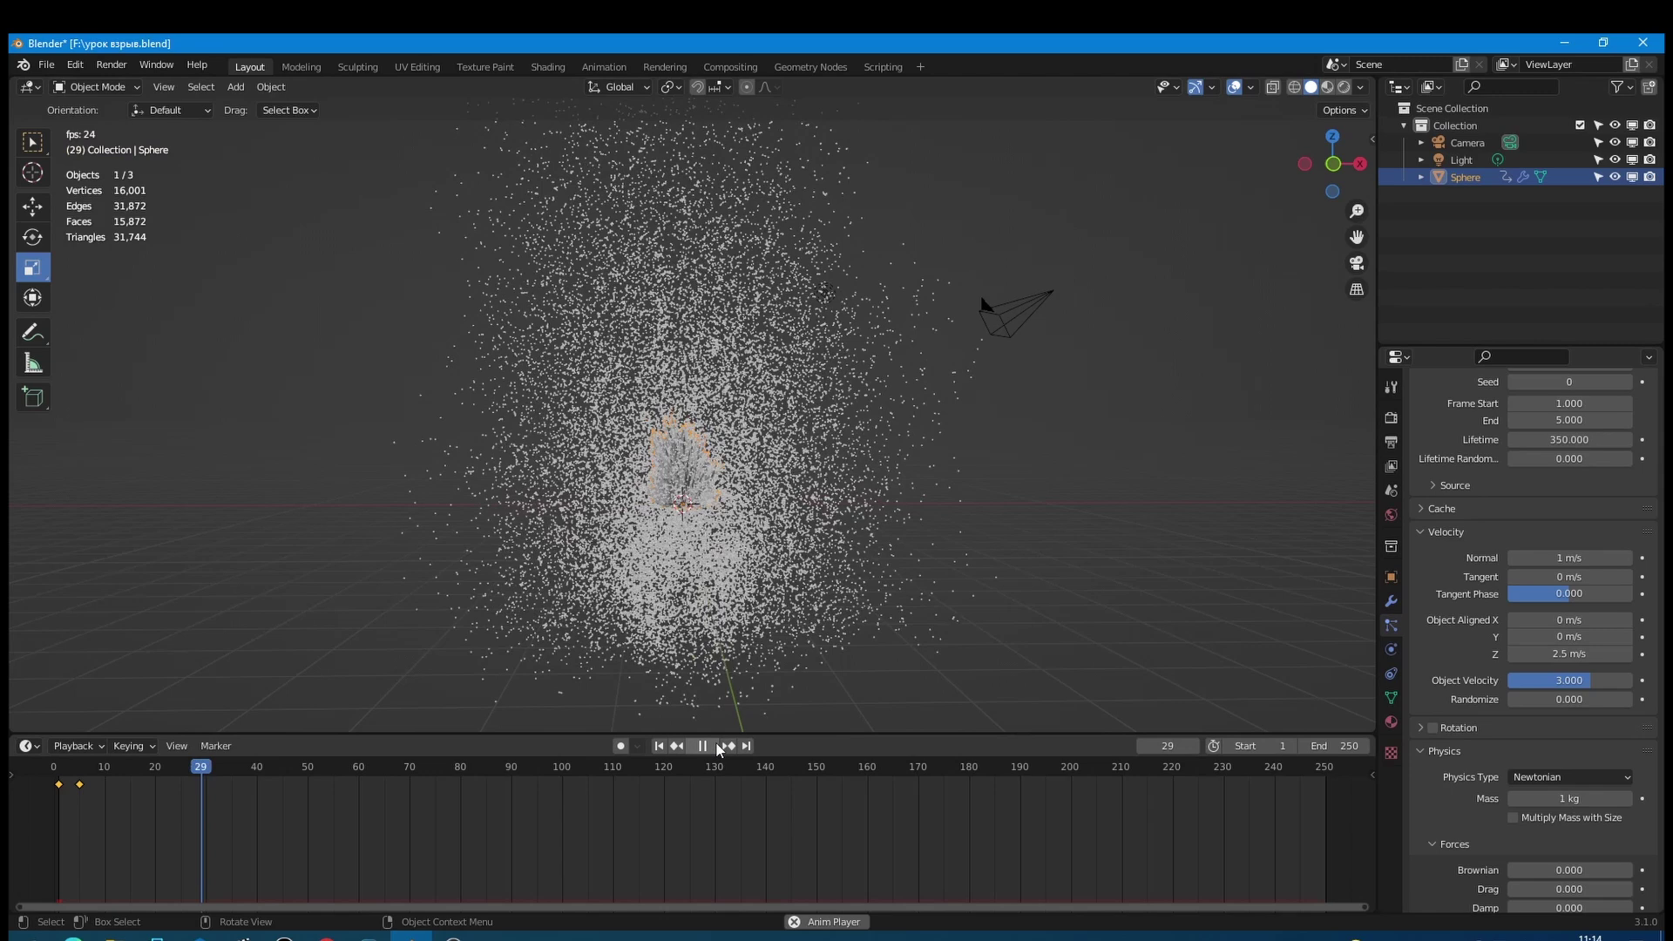
click(703, 746)
key(shift+Left)
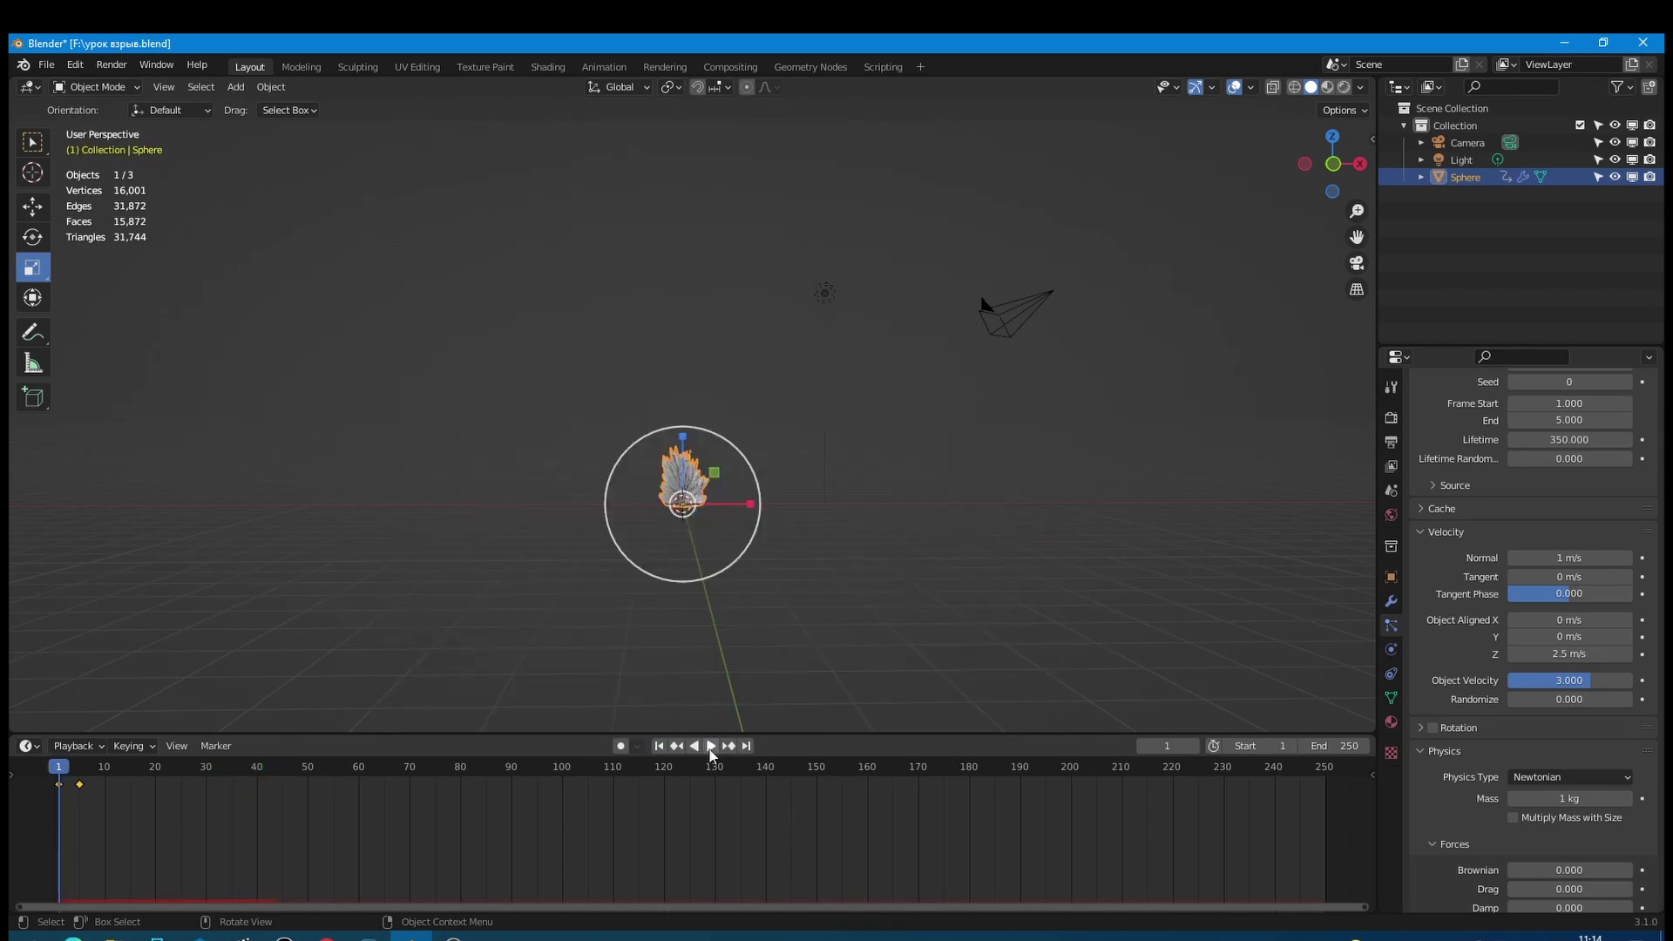
click(710, 746)
click(710, 746)
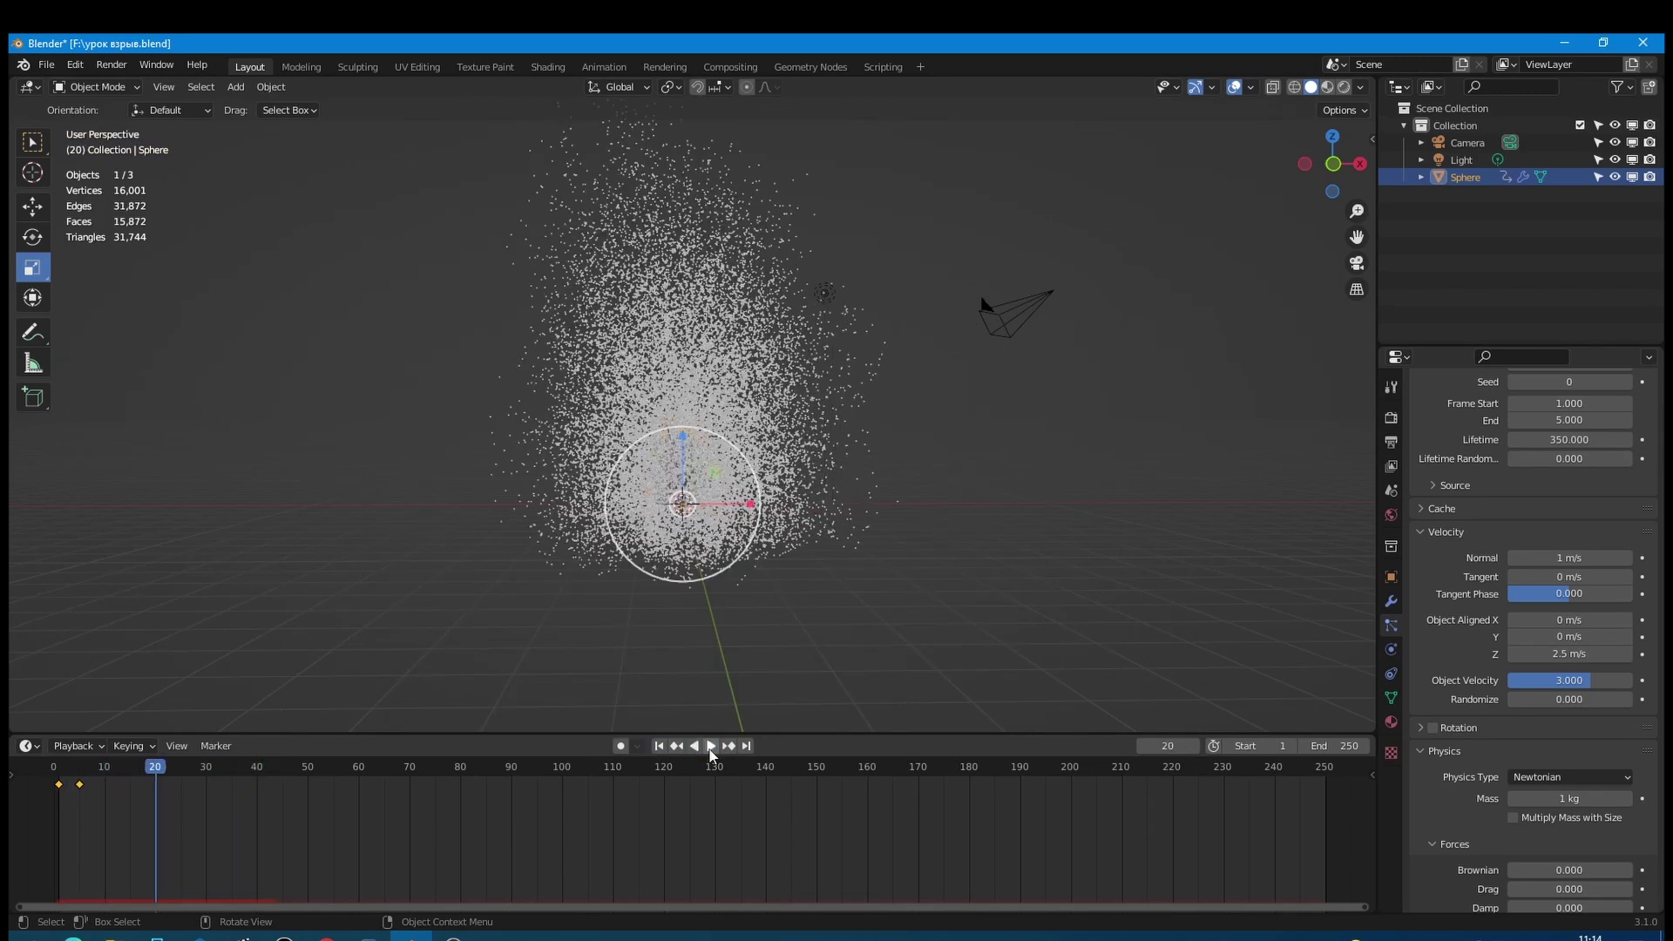
click(659, 746)
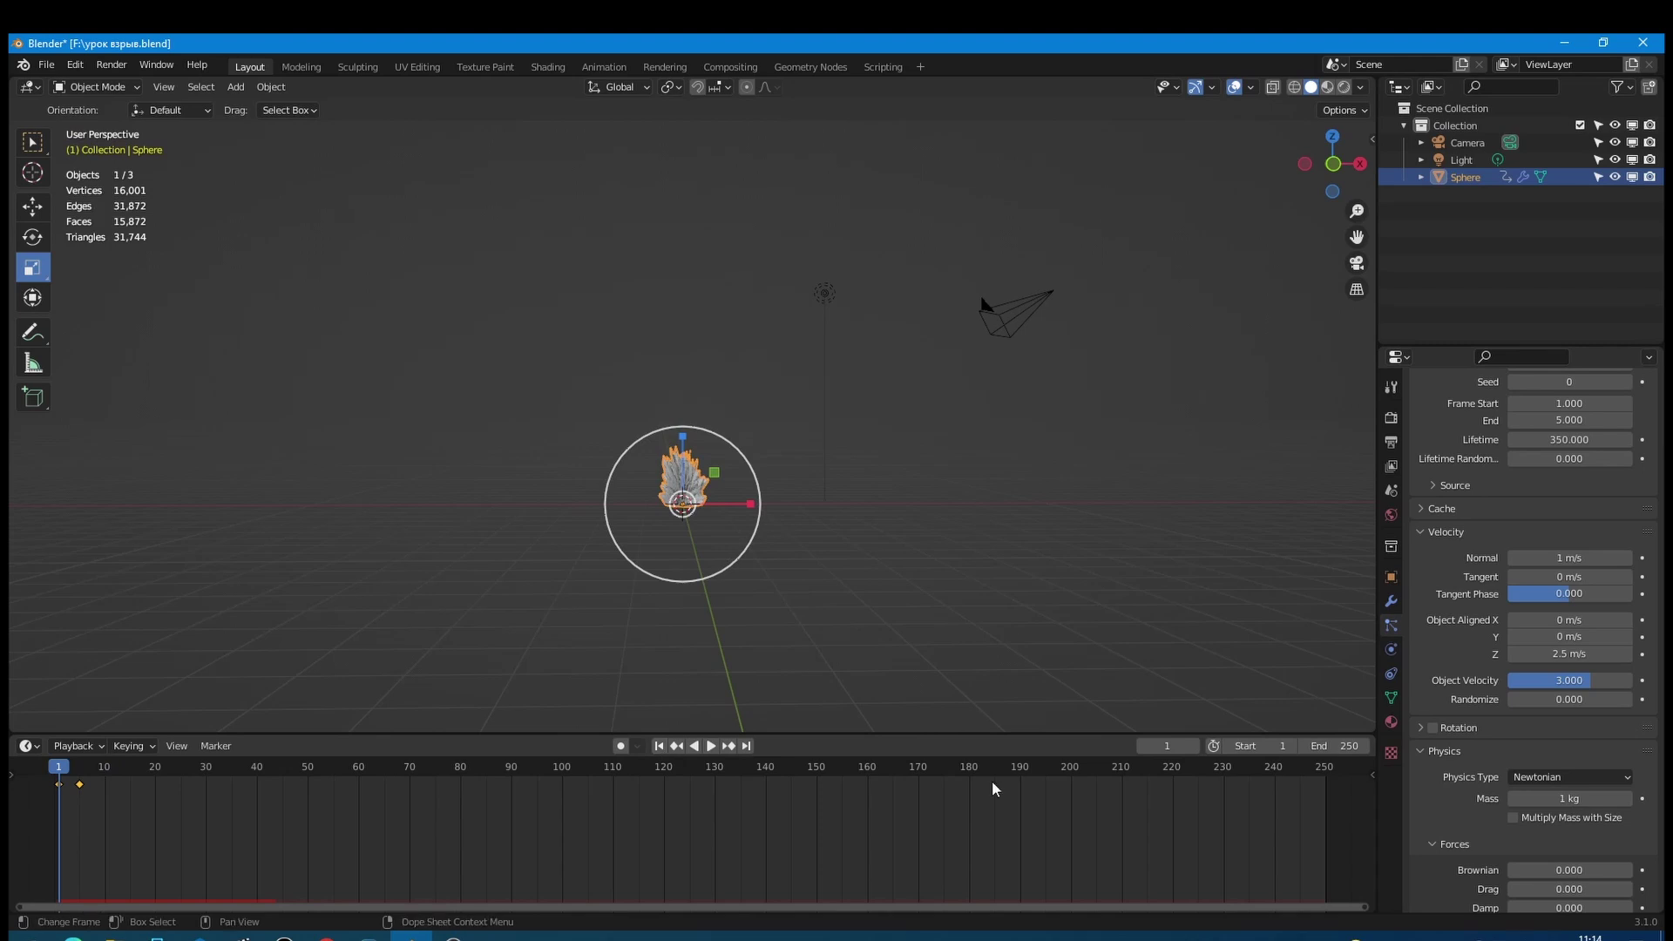
Step: Set the particle Normal velocity to 0 m/s
click(1542, 558)
text(0)
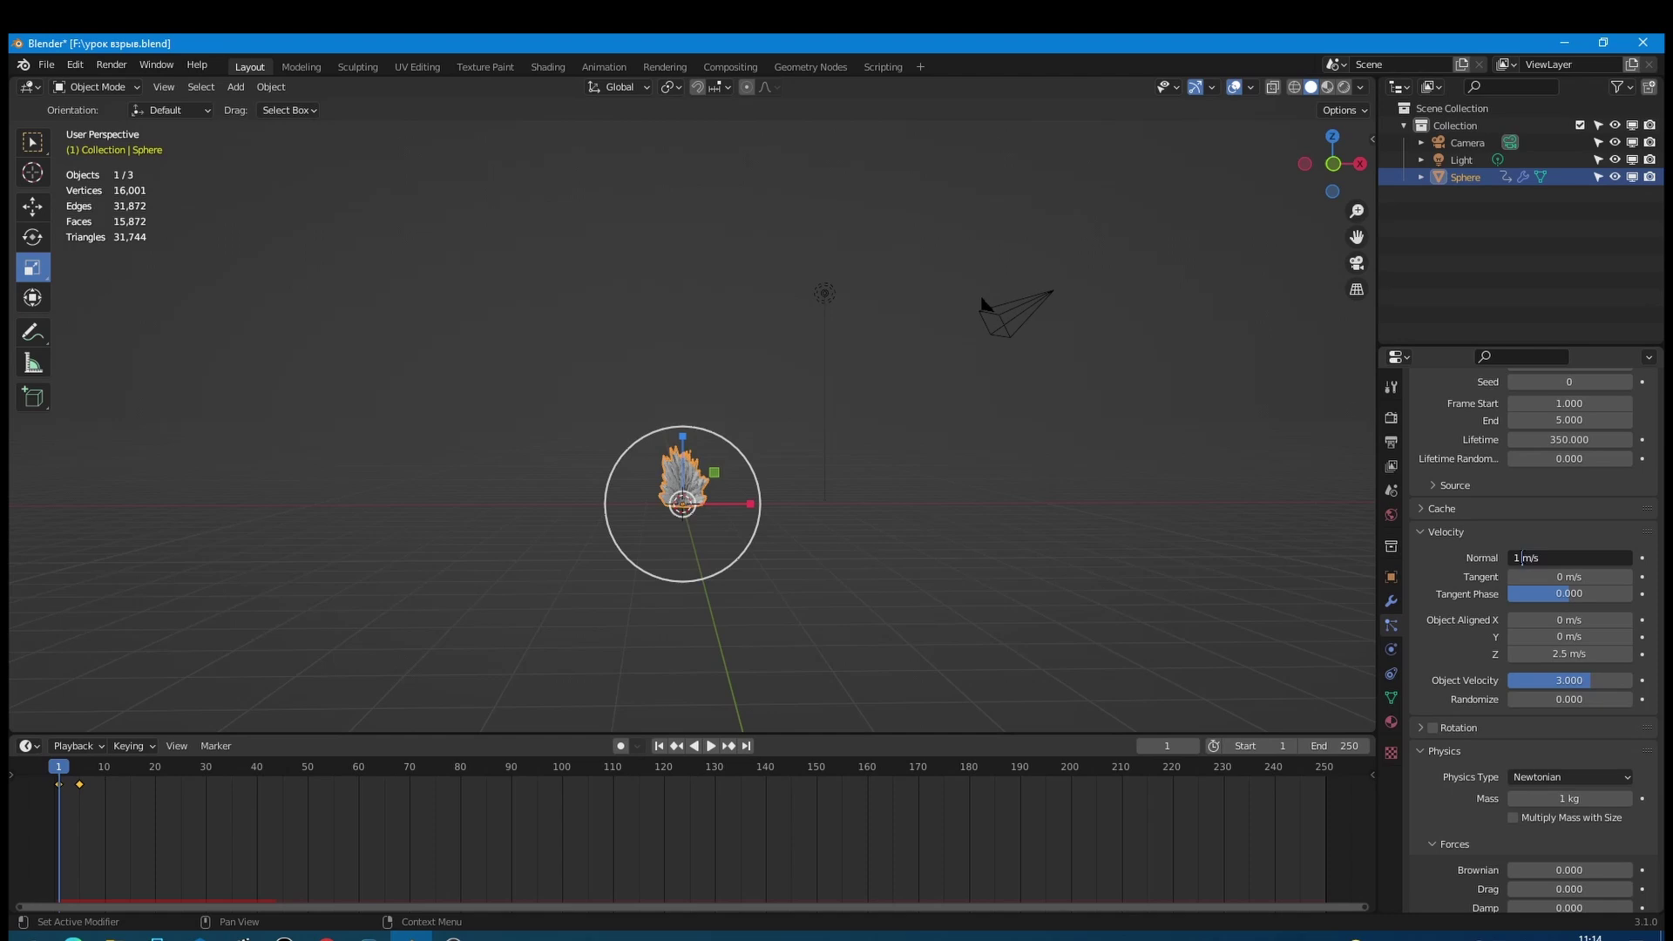
key(Return)
Step: Replay the emission twice to check the narrower rising column, ending back at frame 1
click(711, 746)
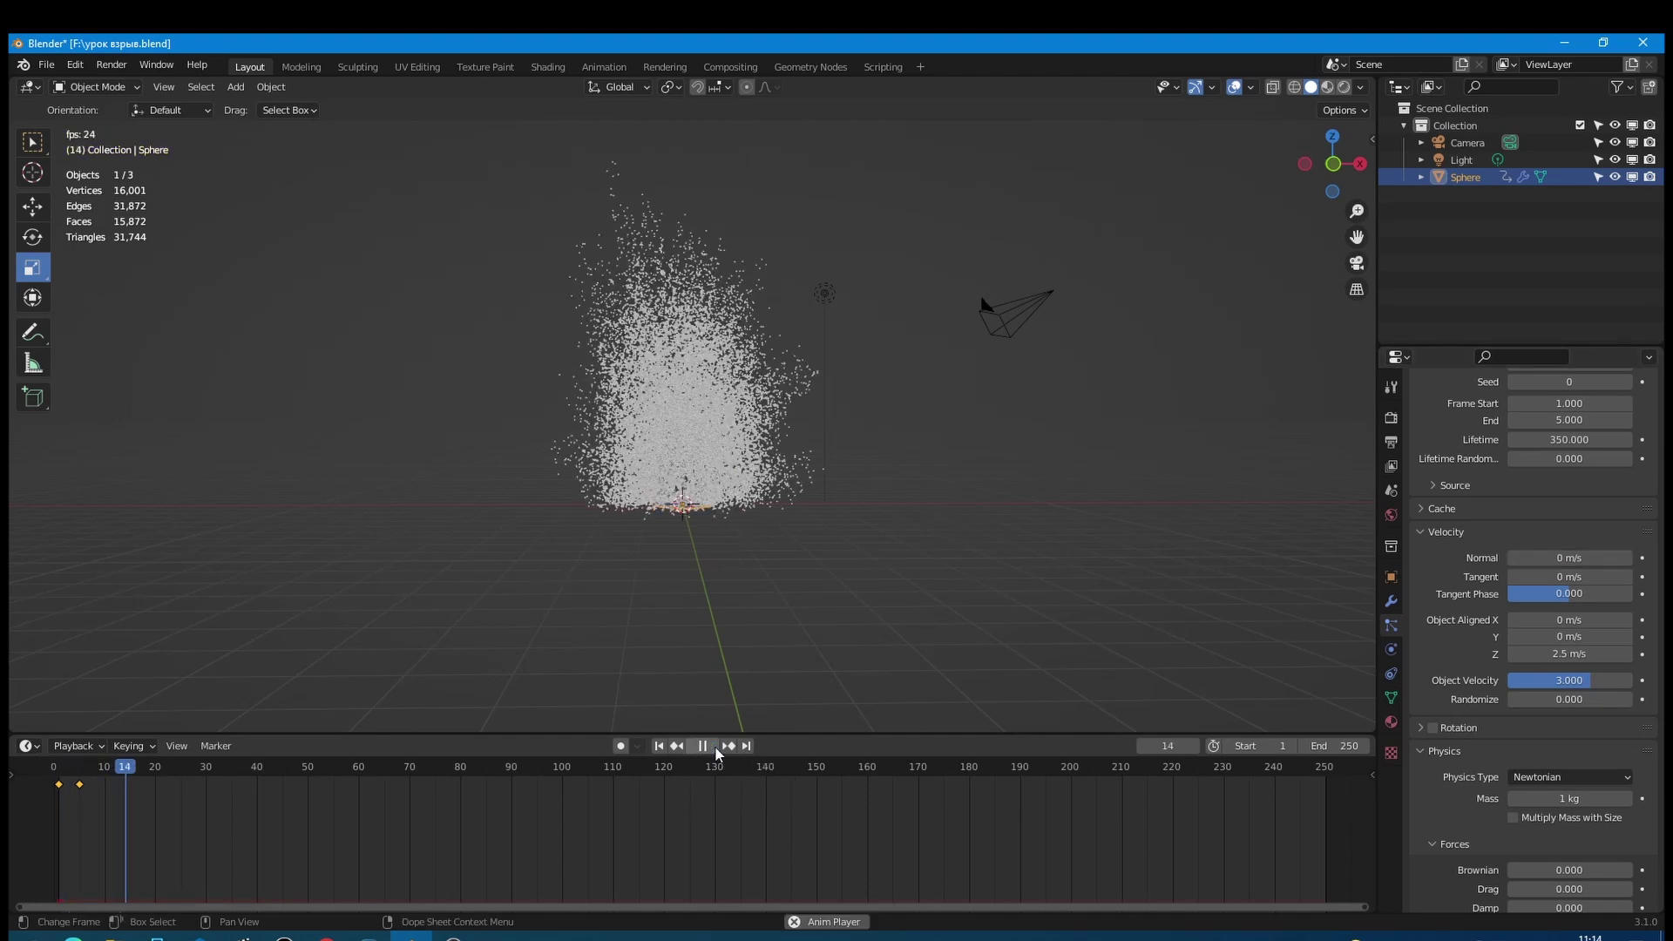
click(711, 746)
scroll(719, 501, down, 1)
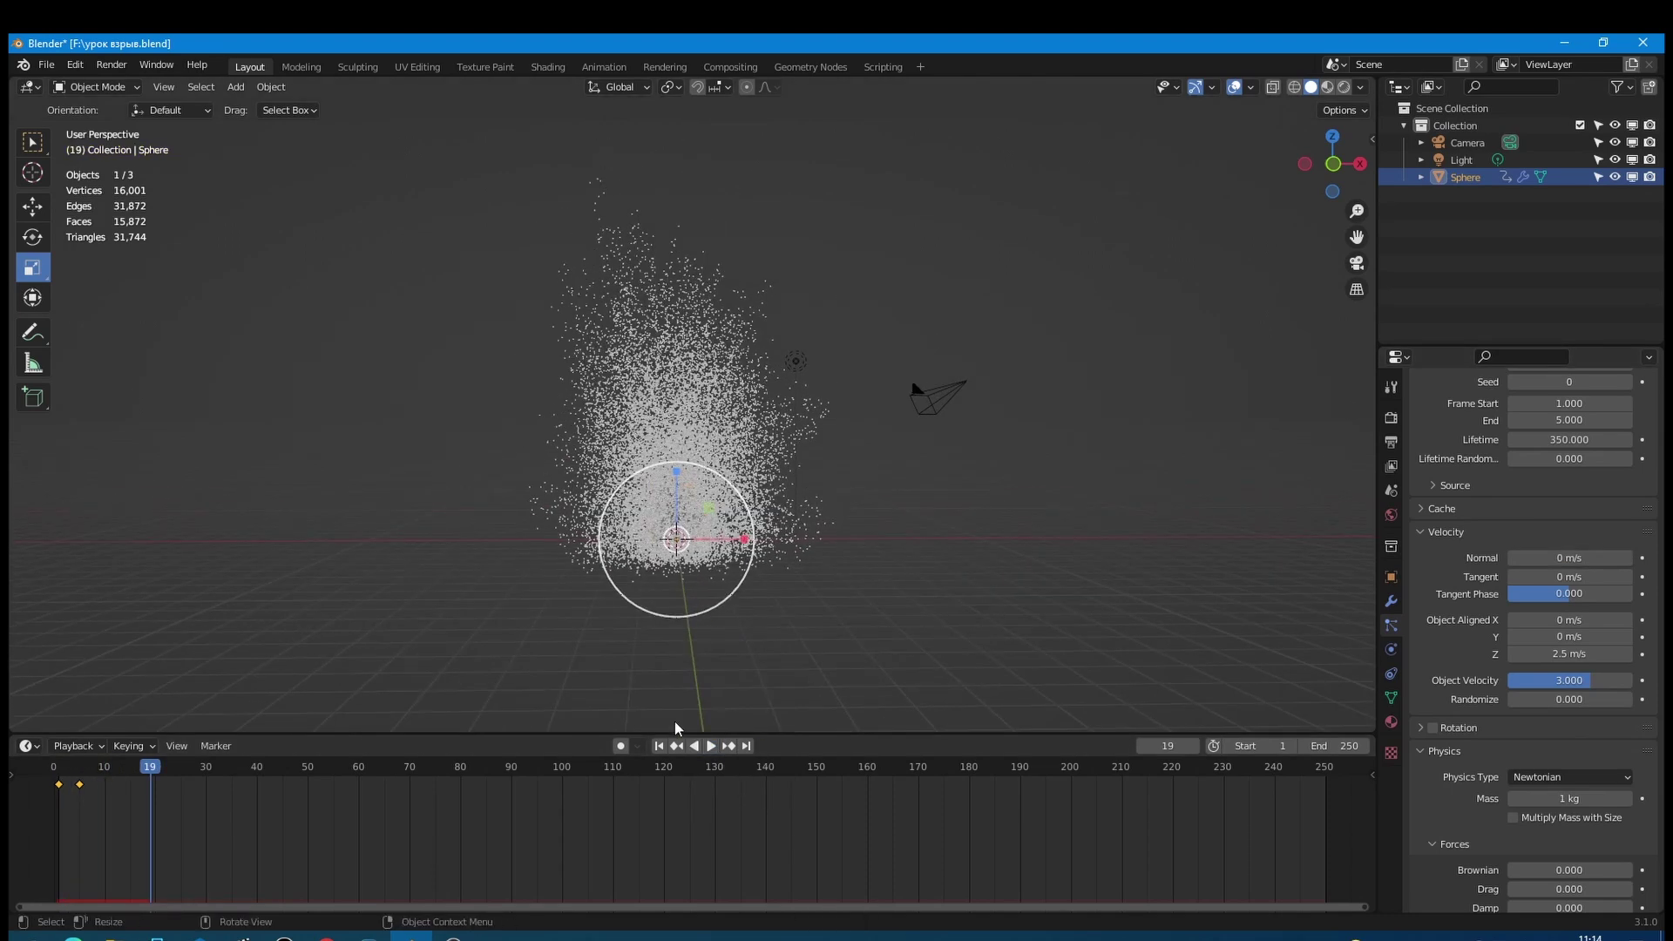
click(677, 746)
click(710, 746)
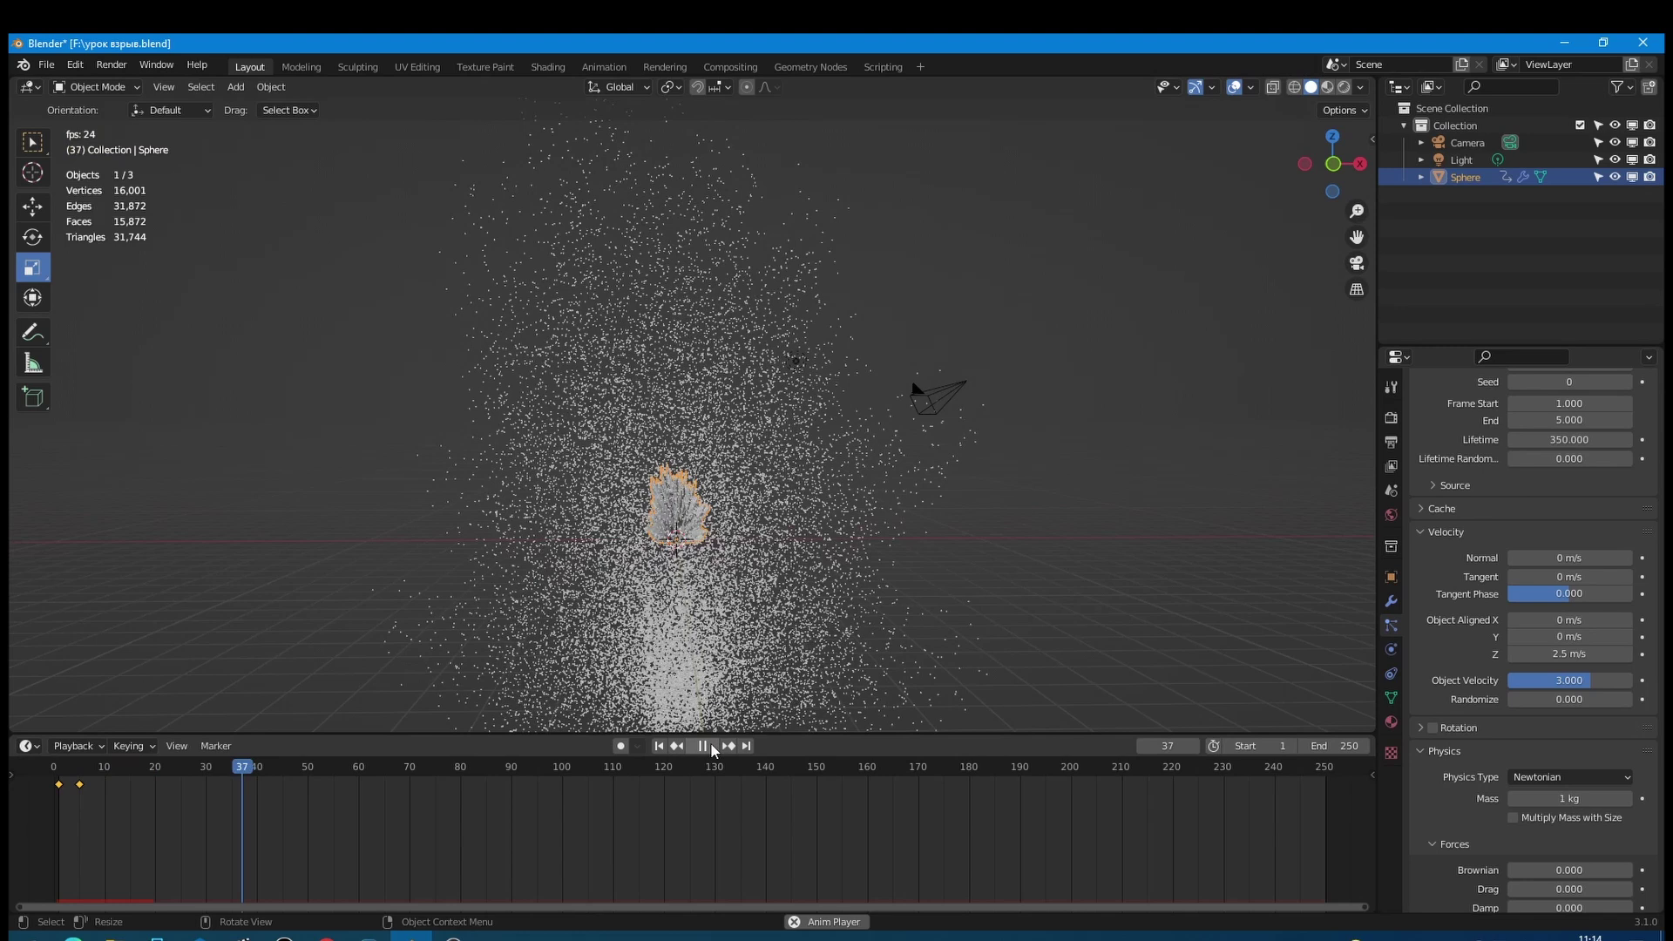
click(710, 746)
click(659, 746)
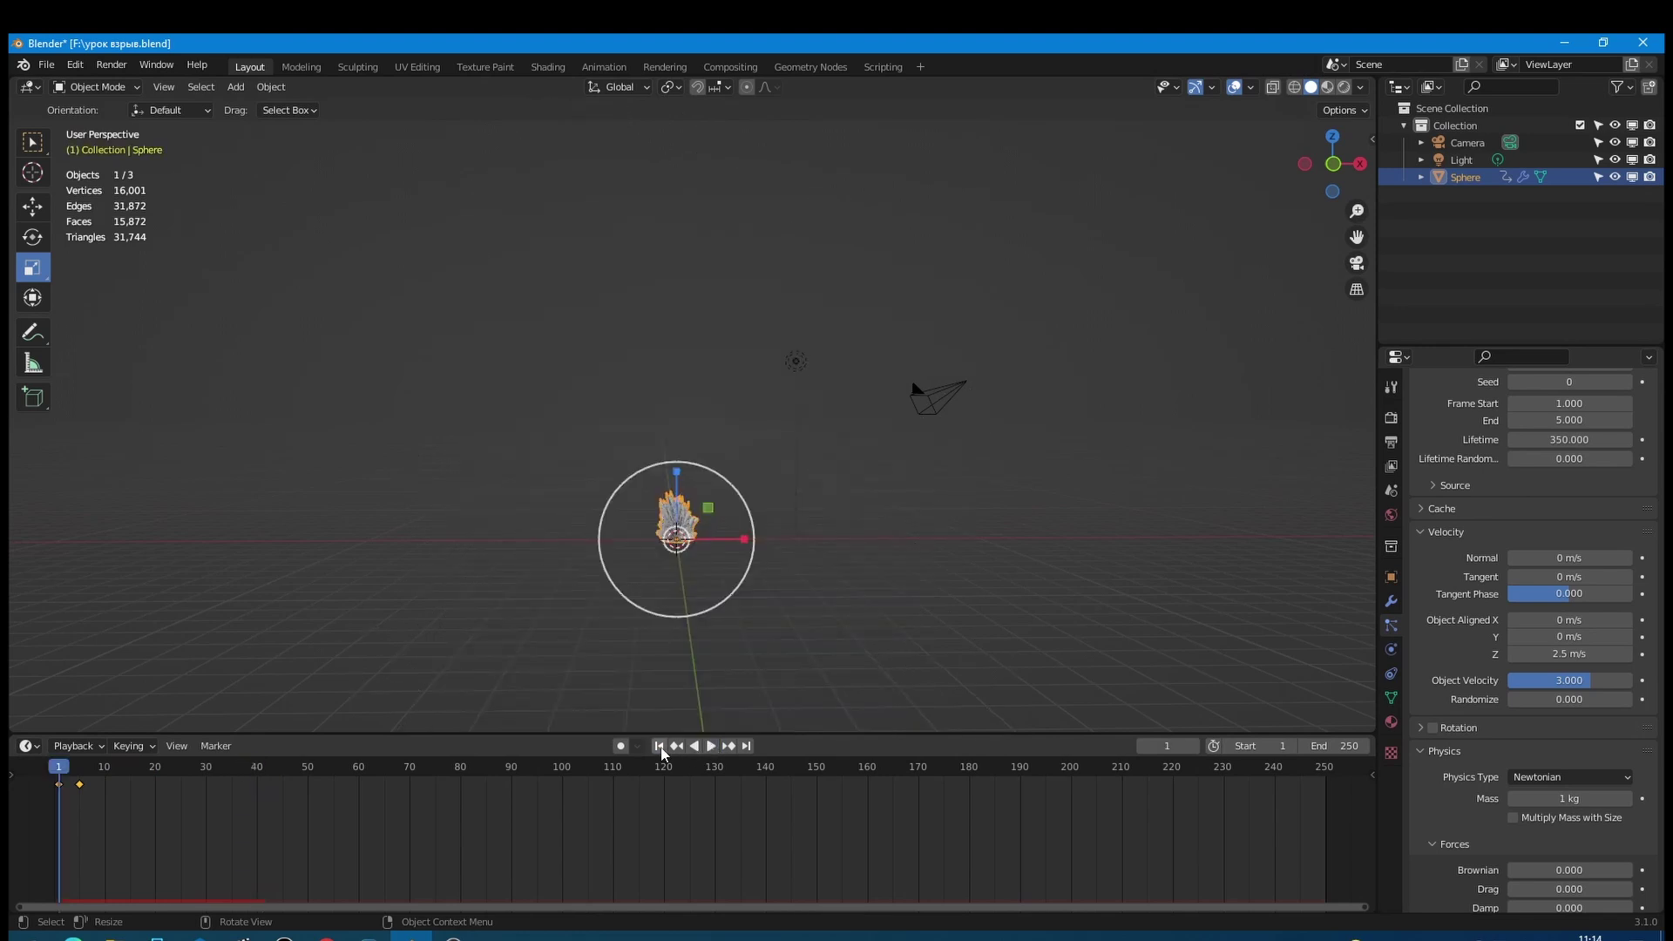
Step: Set the Integration Timestep to 0.070 and test-play the simulation, rewinding to frame 1
scroll(1461, 730, down, 3)
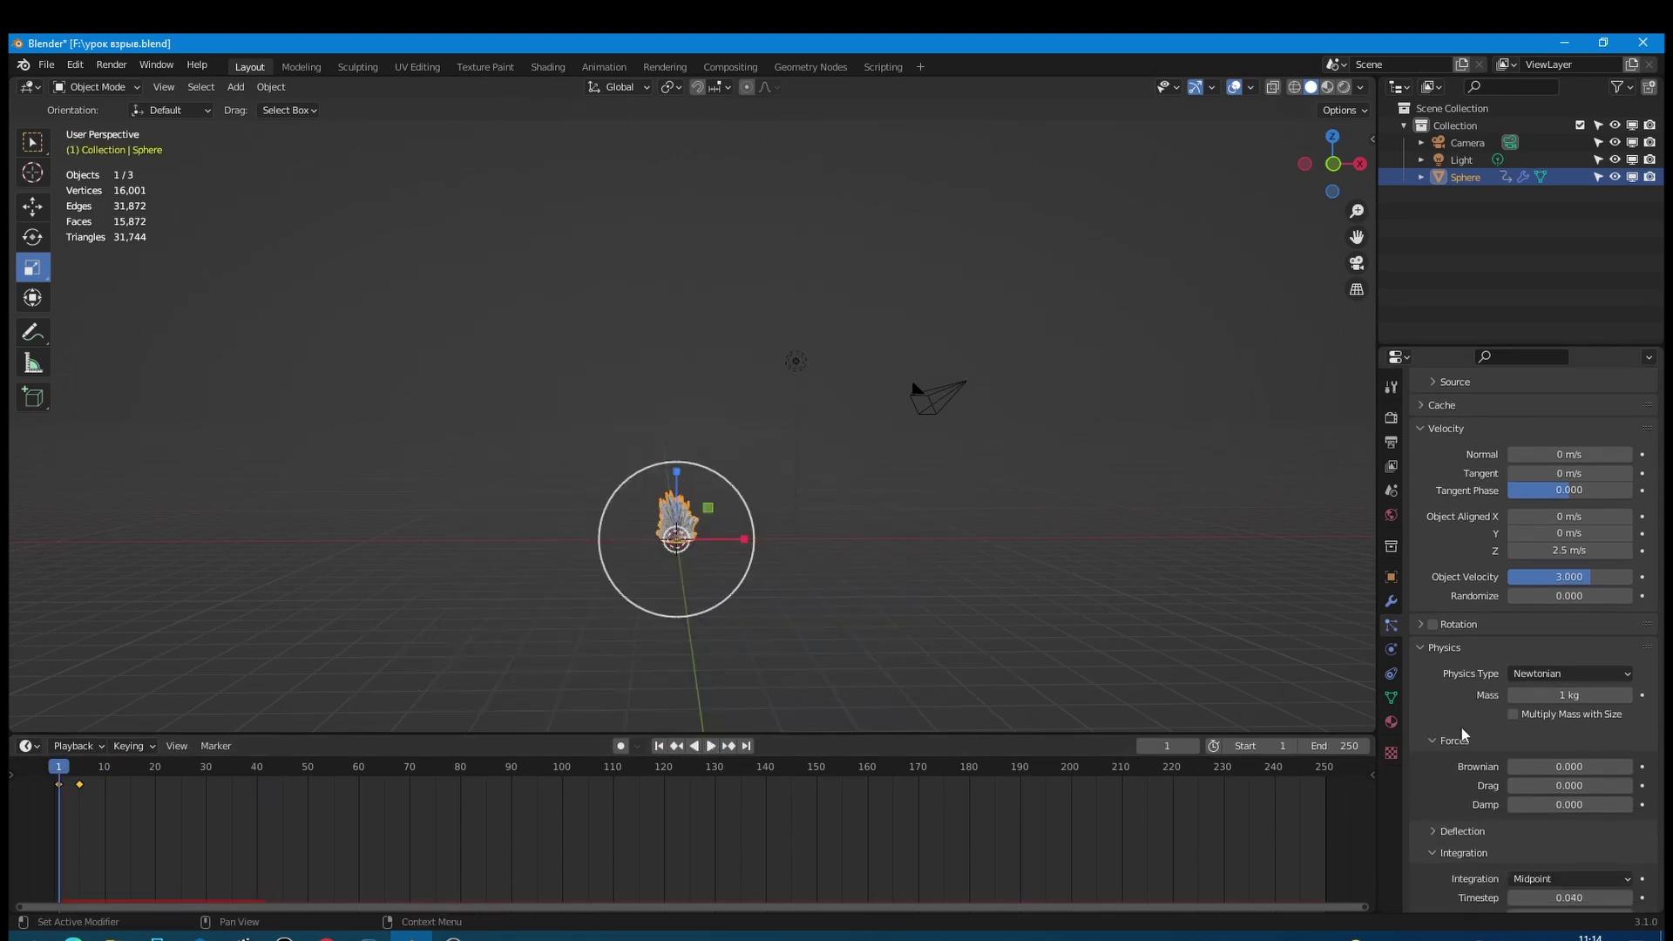
scroll(1461, 729, down, 2)
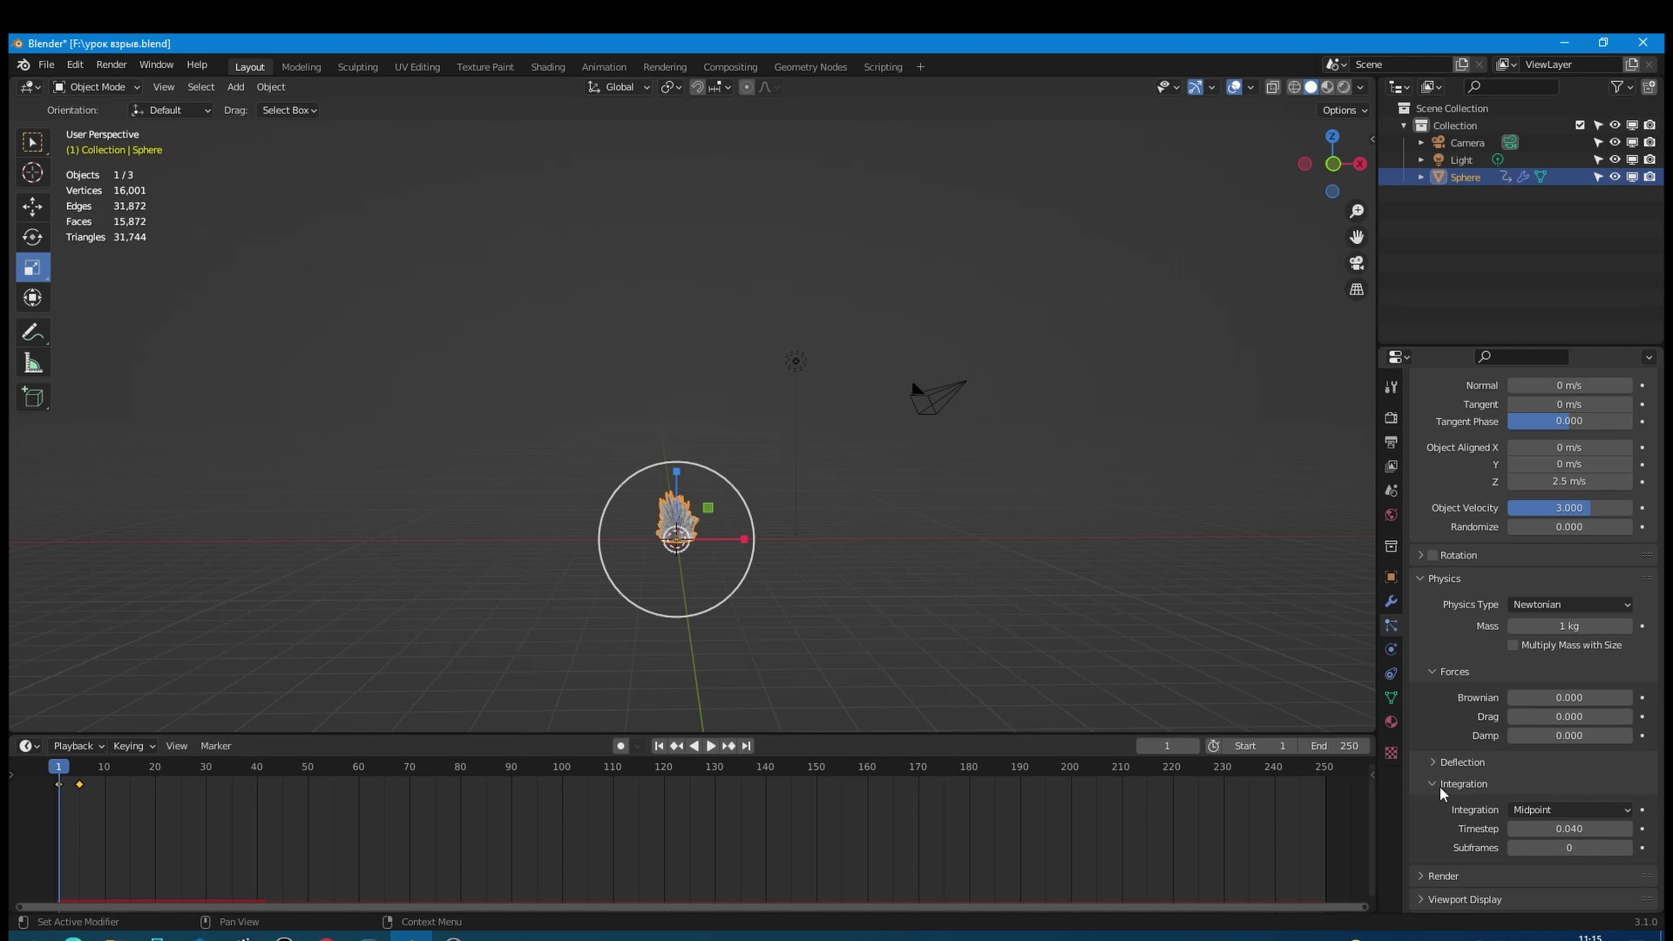
scroll(1458, 782, down, 2)
click(1573, 760)
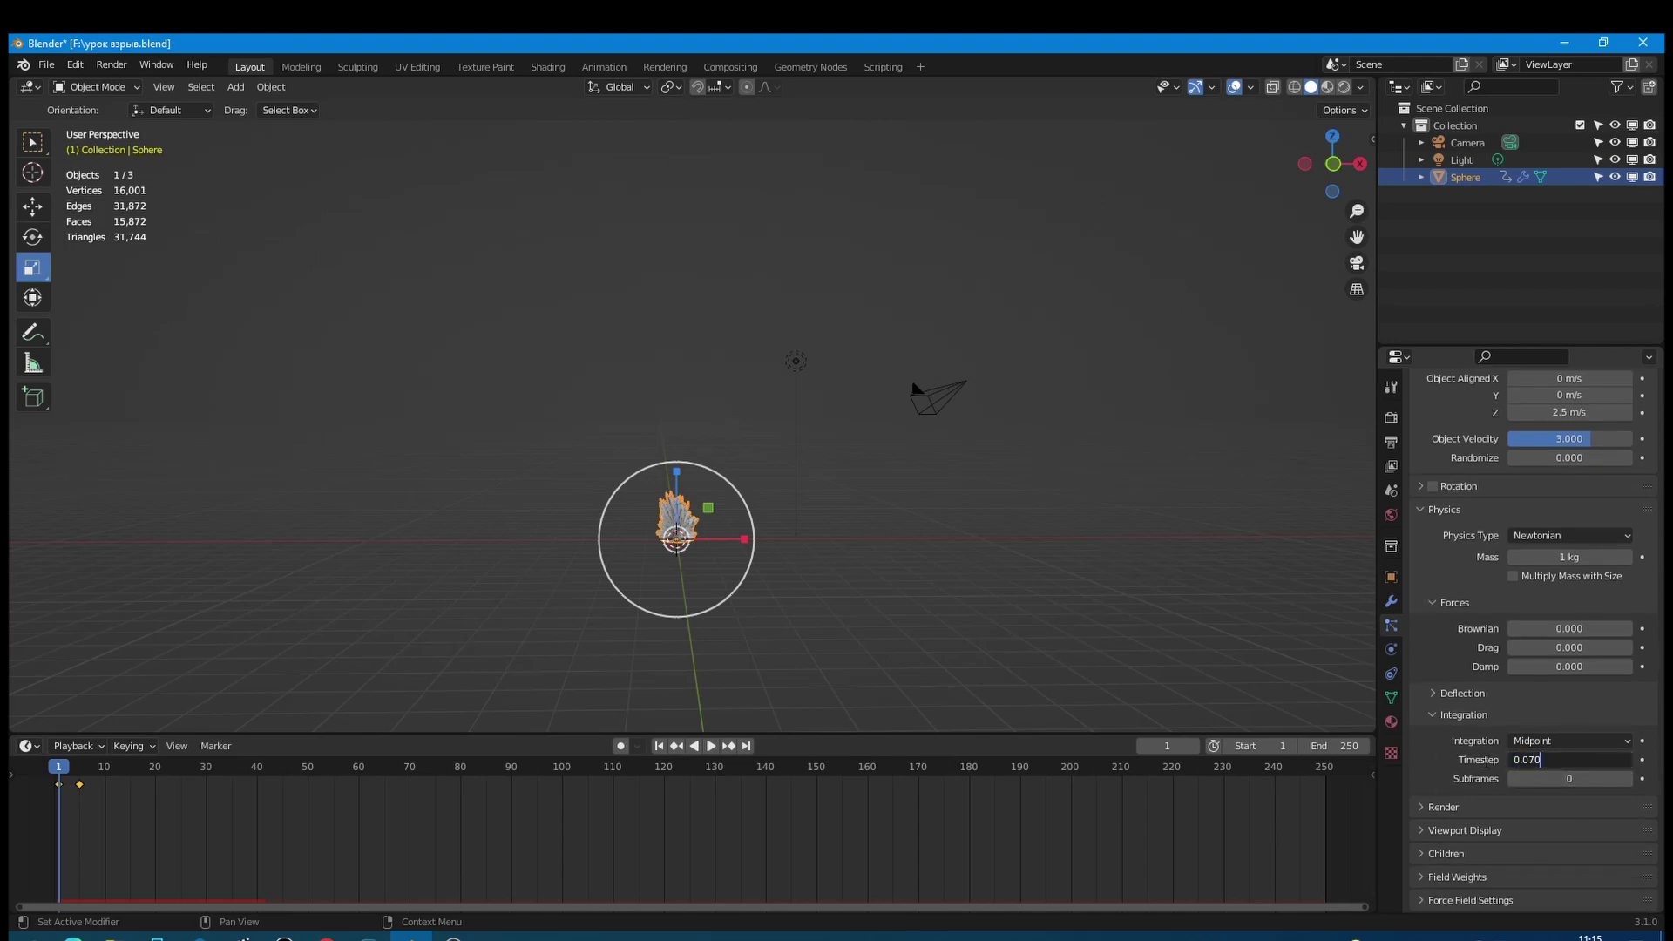
text(0.070)
key(Return)
click(711, 747)
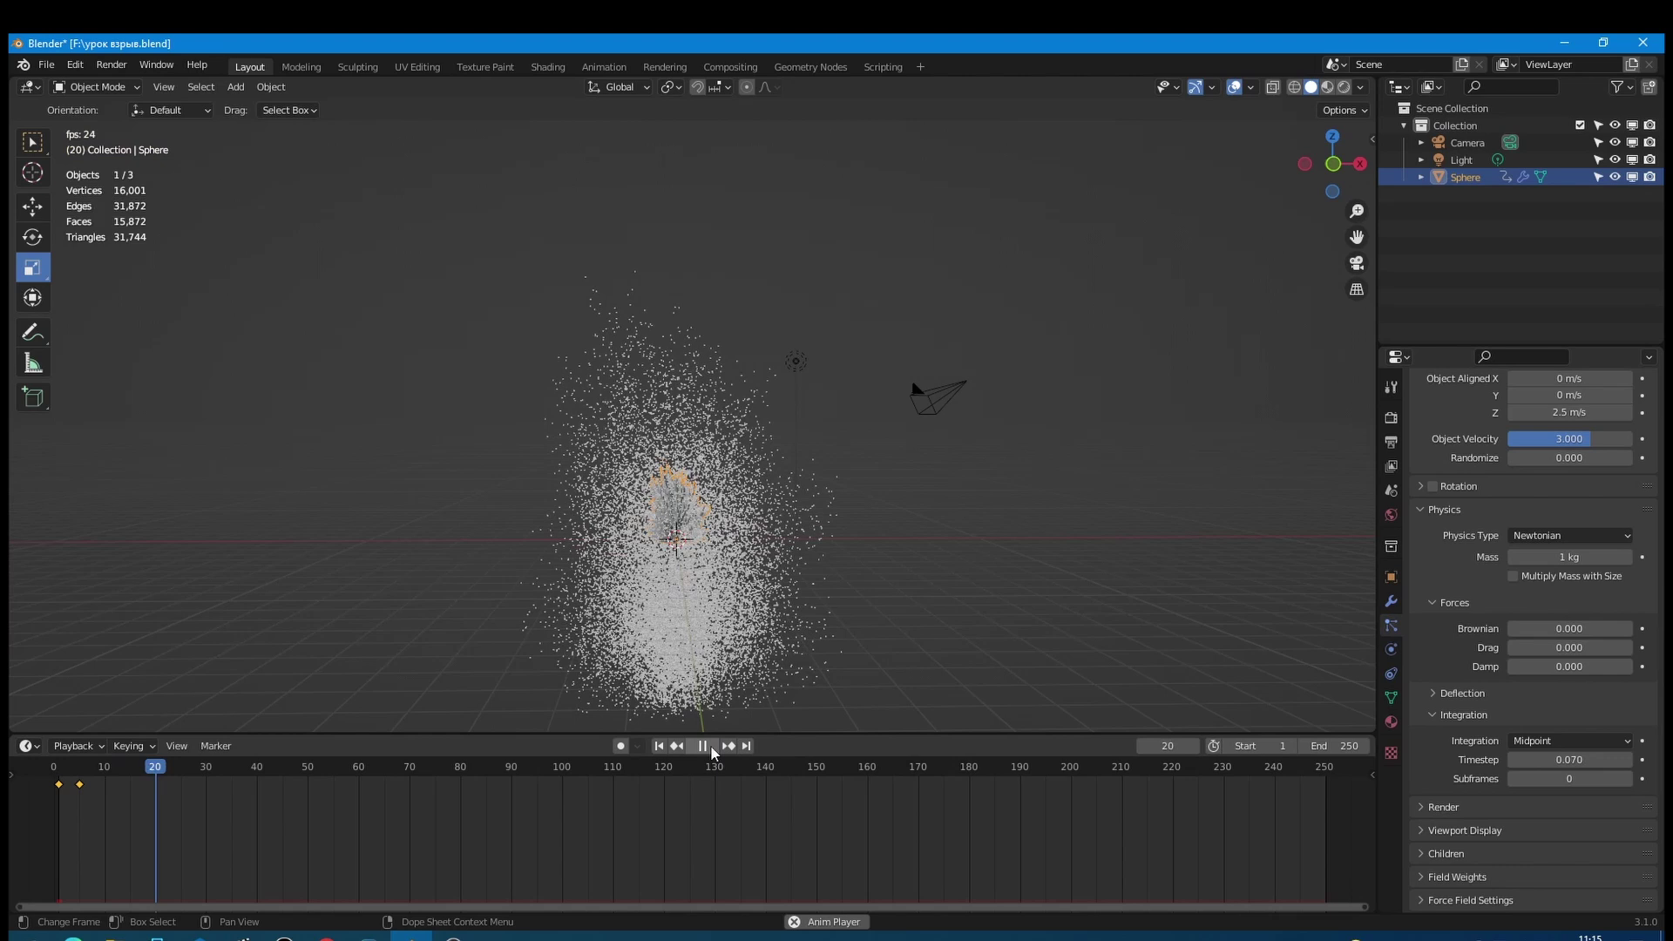
click(704, 746)
click(659, 746)
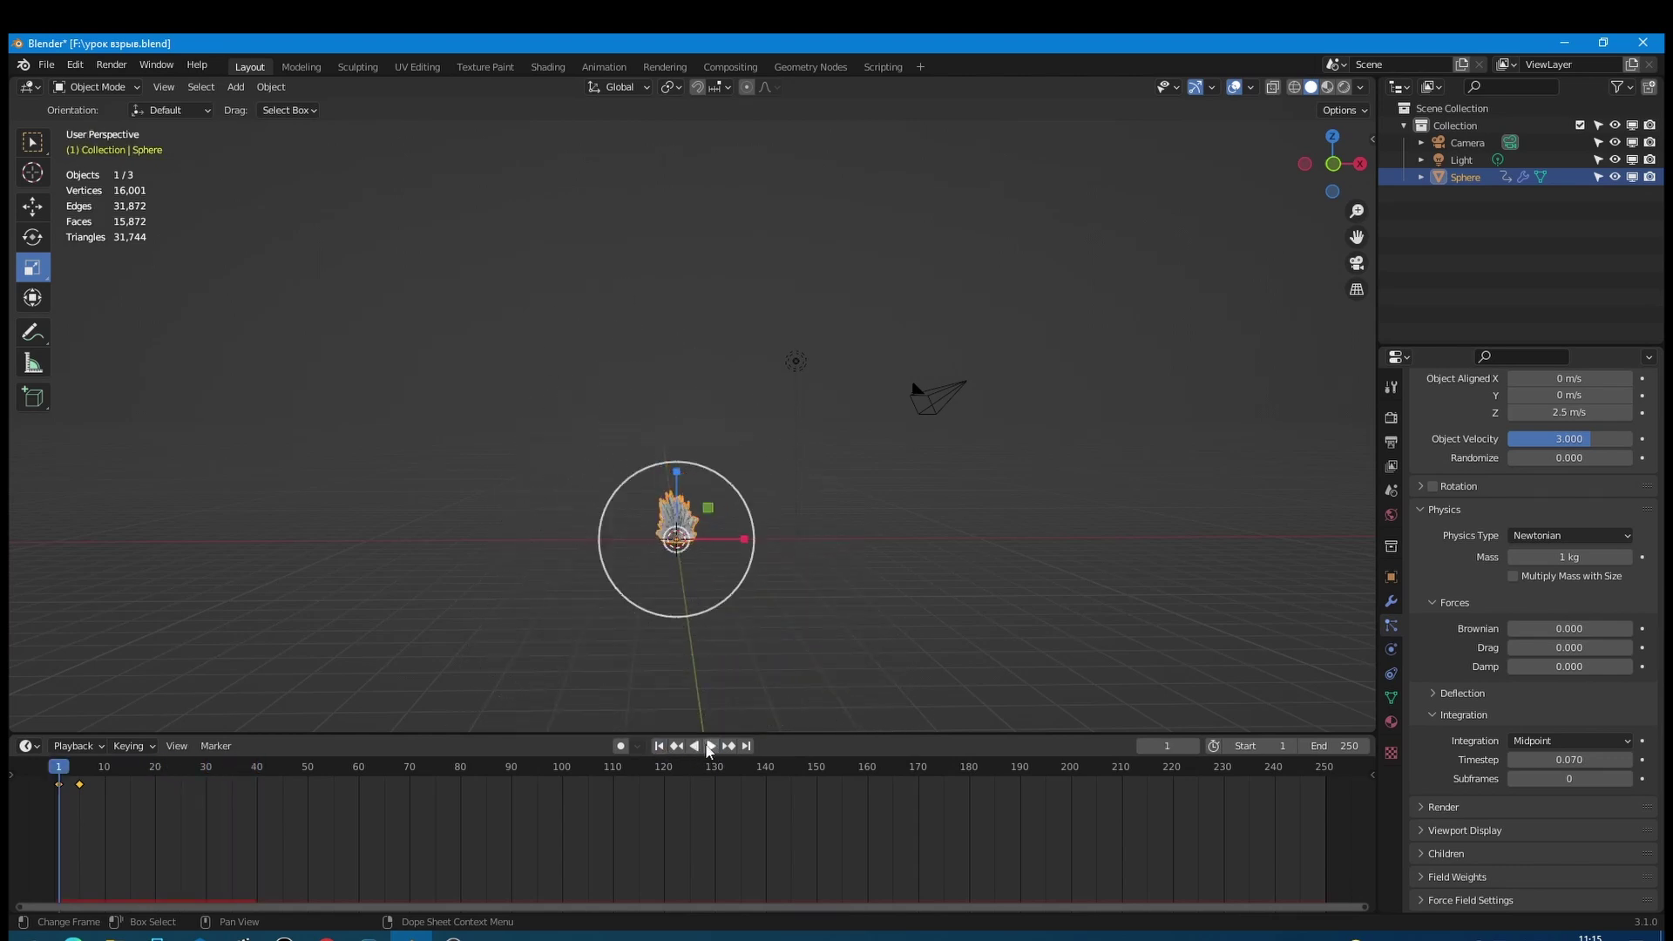
Step: Add a plane and scale it up into a large floor beneath the emitter
key(shift+a)
mouse_move(740, 564)
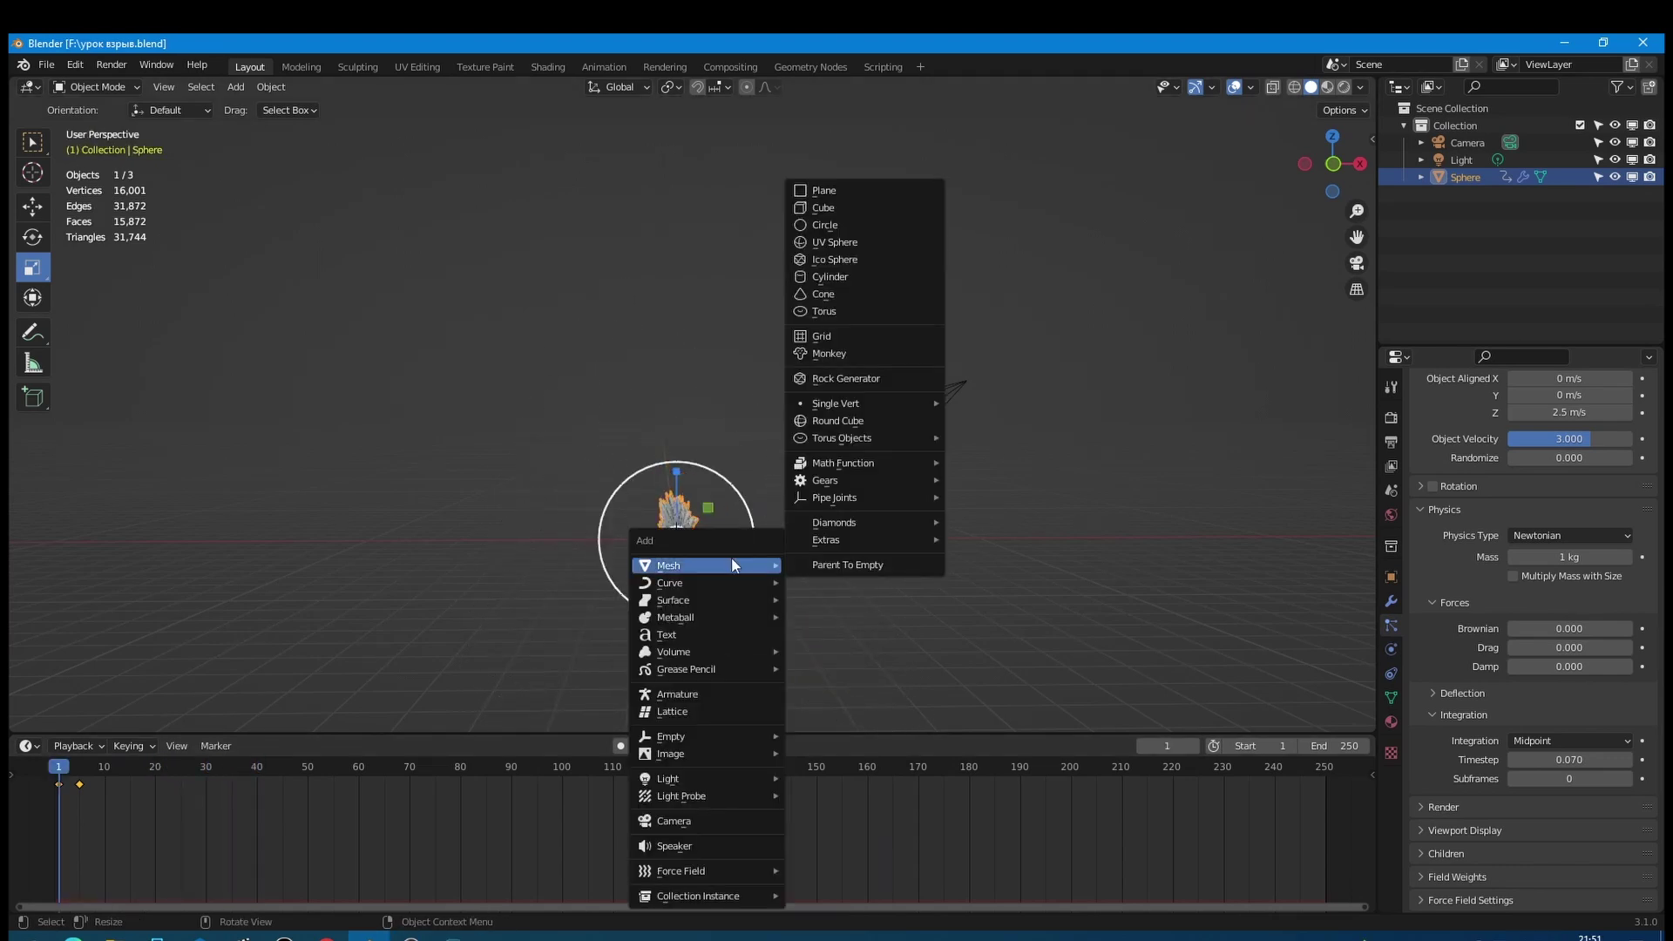
click(849, 191)
key(s)
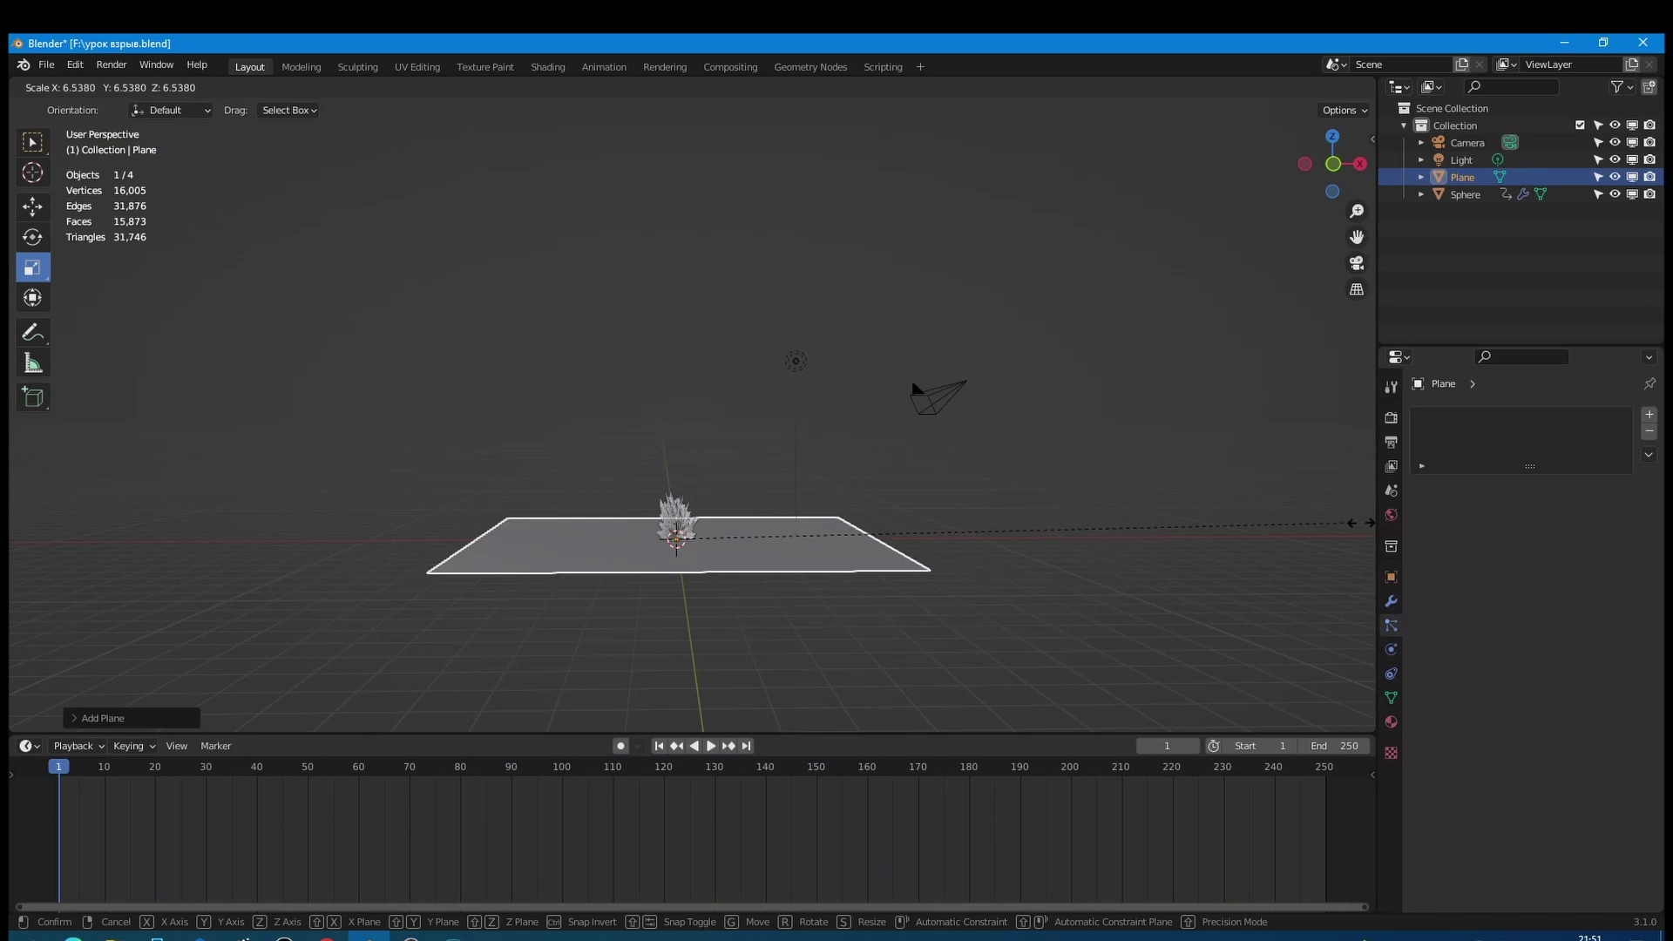
click(919, 627)
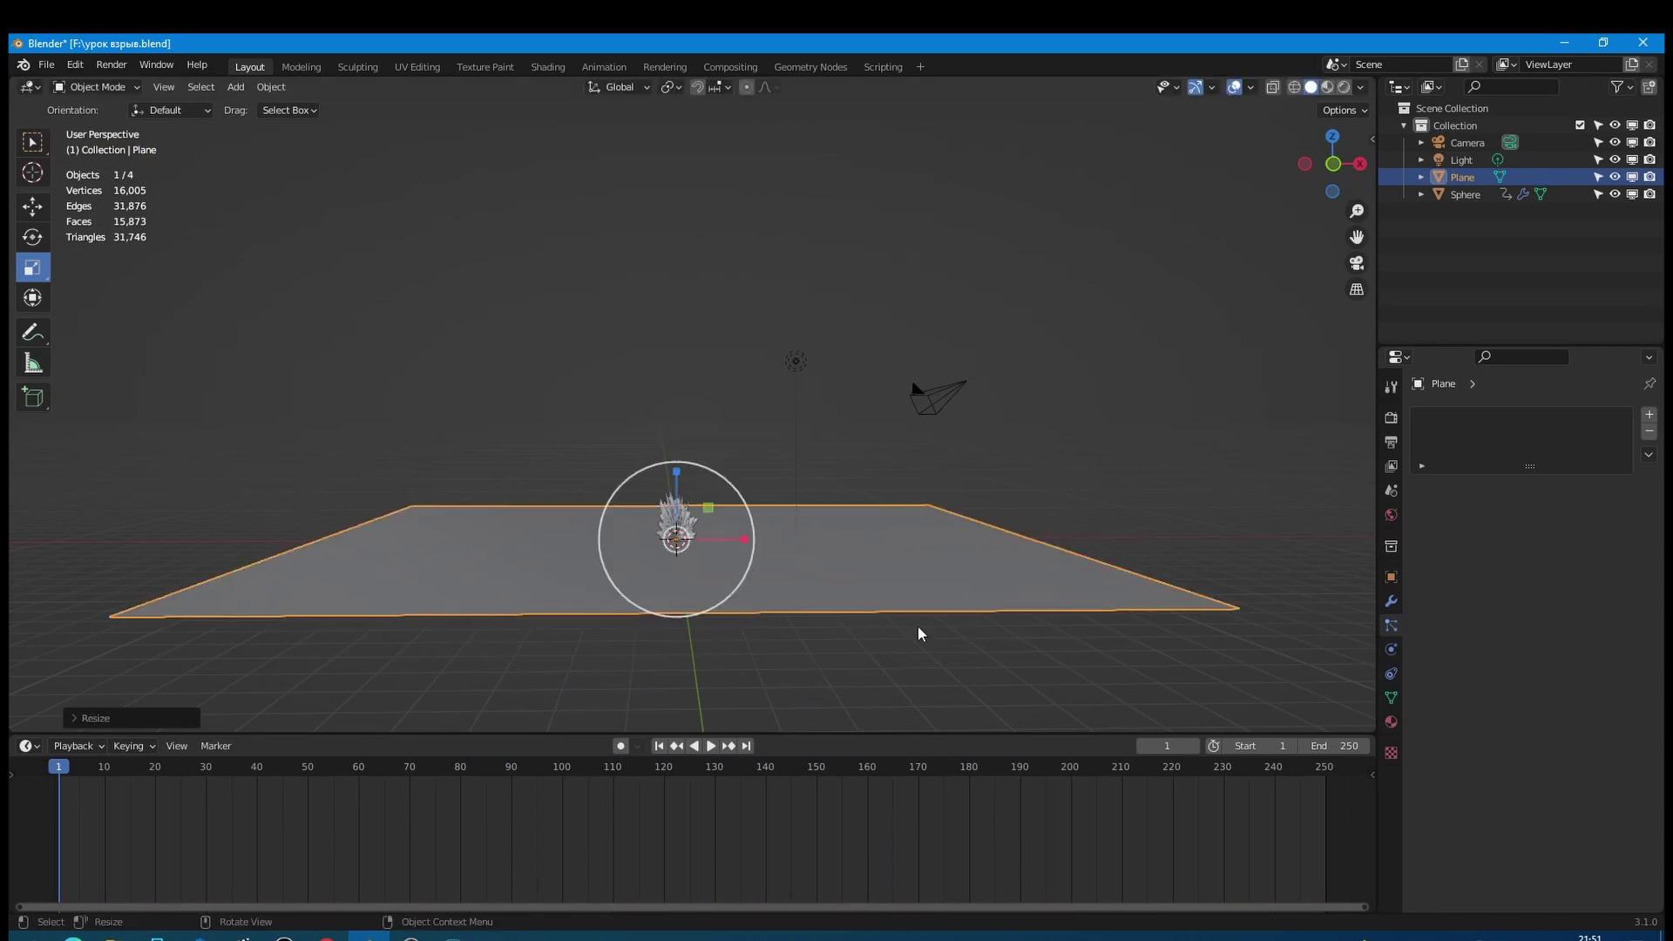
click(1389, 648)
Step: Enable Collision on the plane with Stickiness 10 and Friction 1, then play to watch particles settle
click(1477, 435)
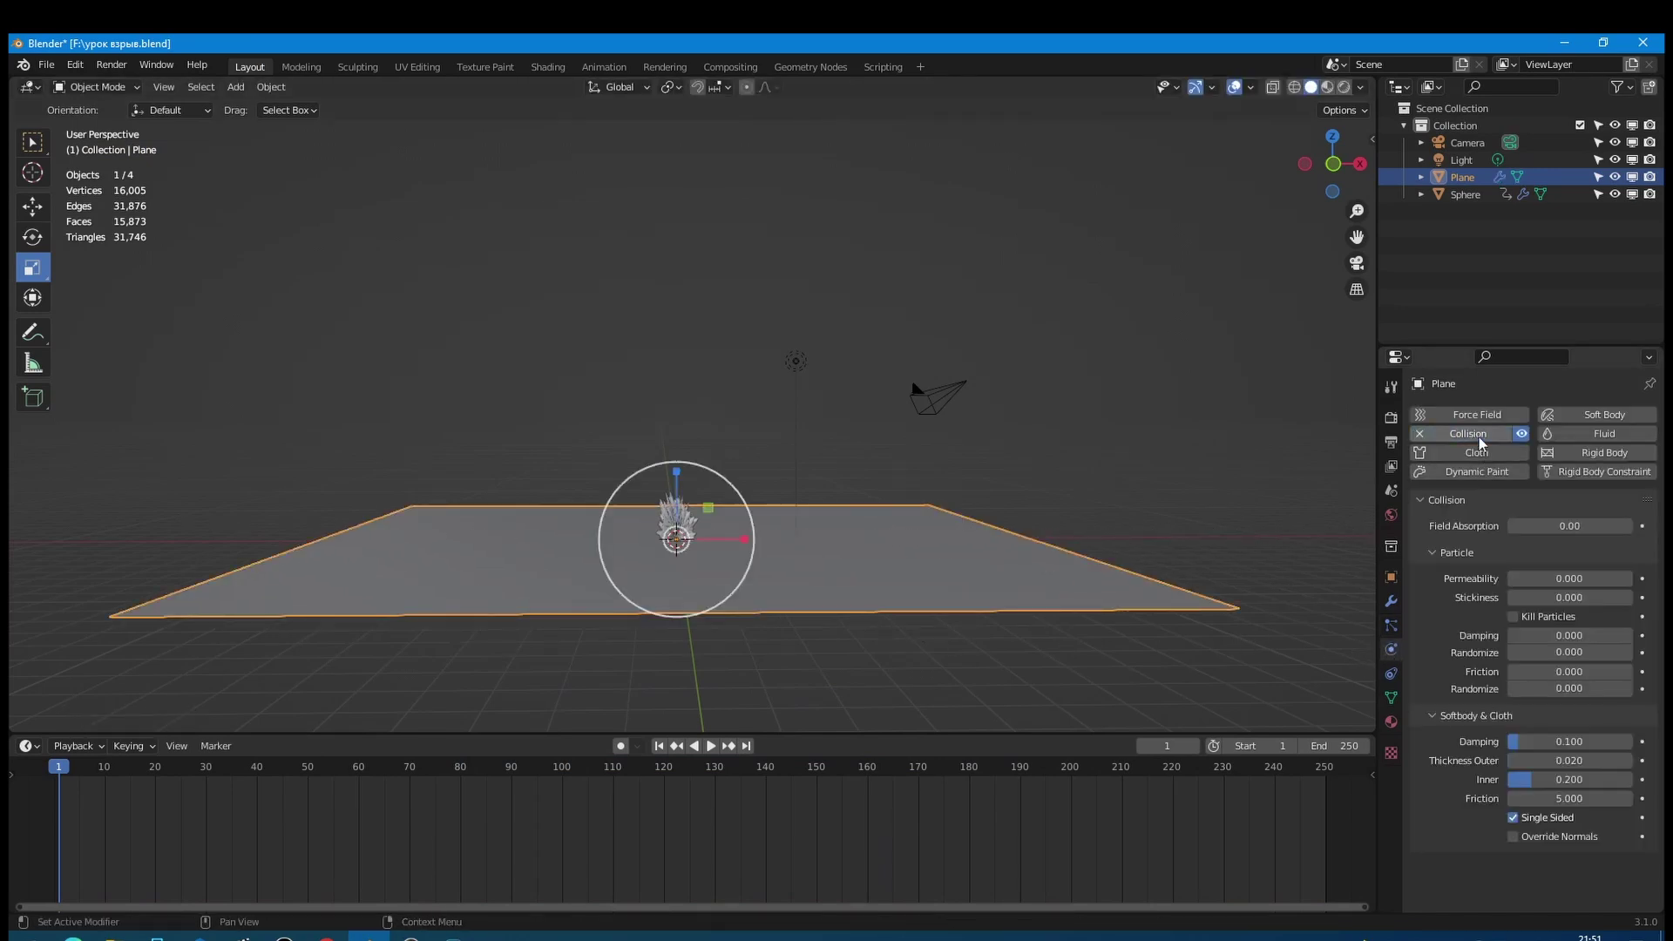
click(1553, 597)
key(BackSpace)
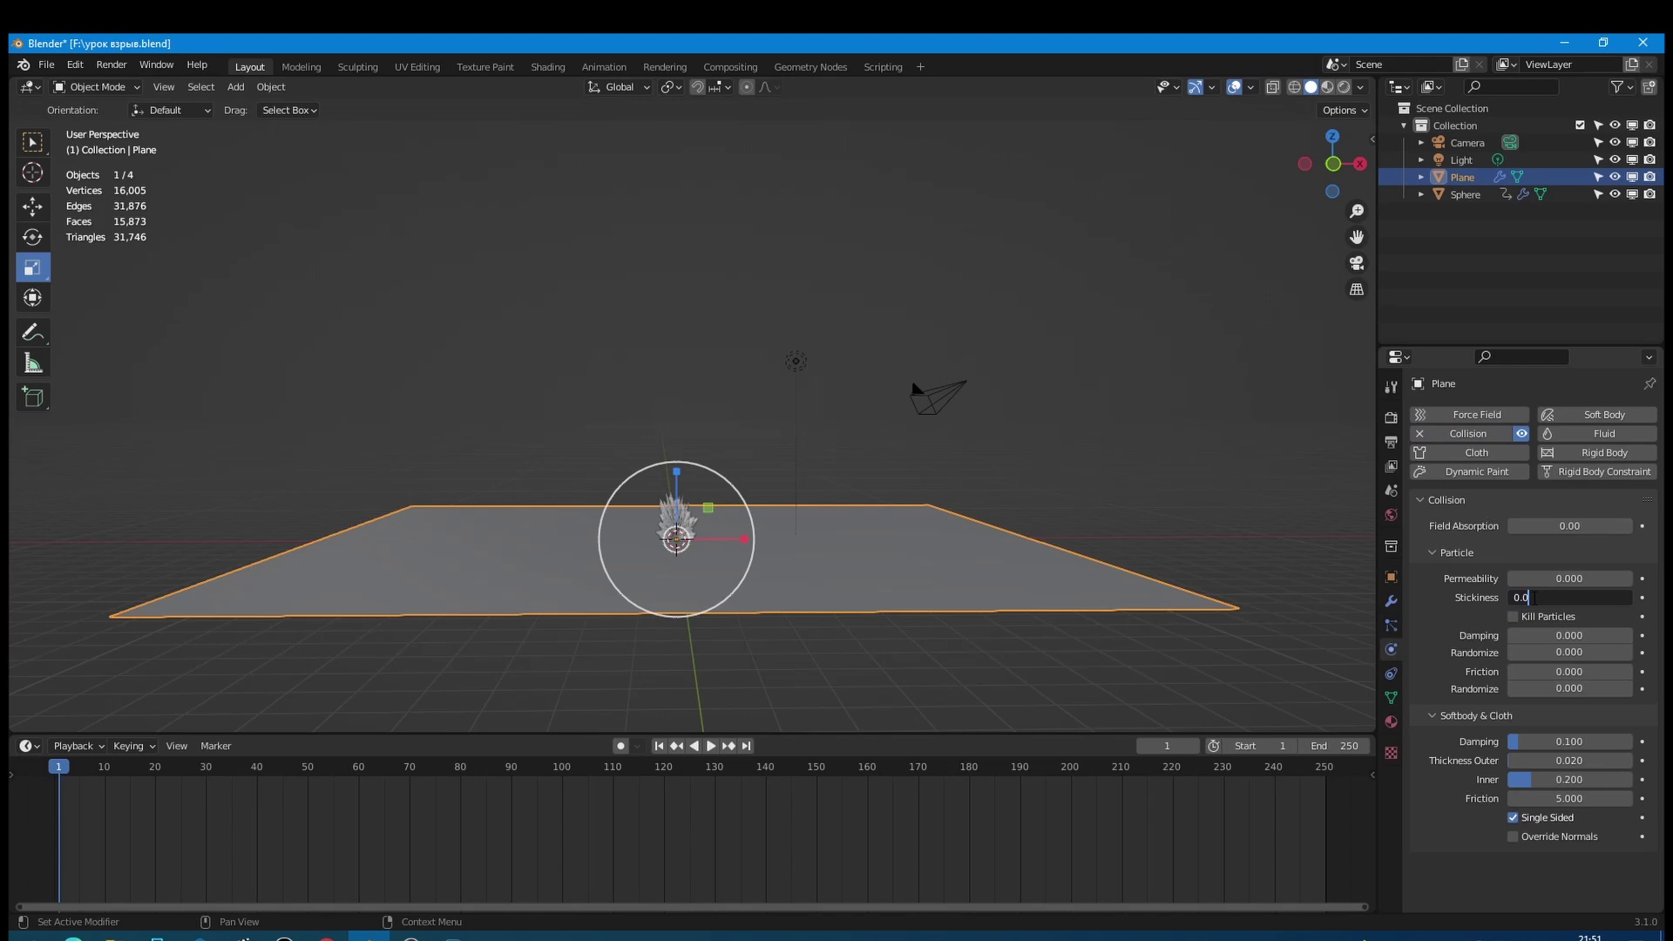
text(10)
key(Return)
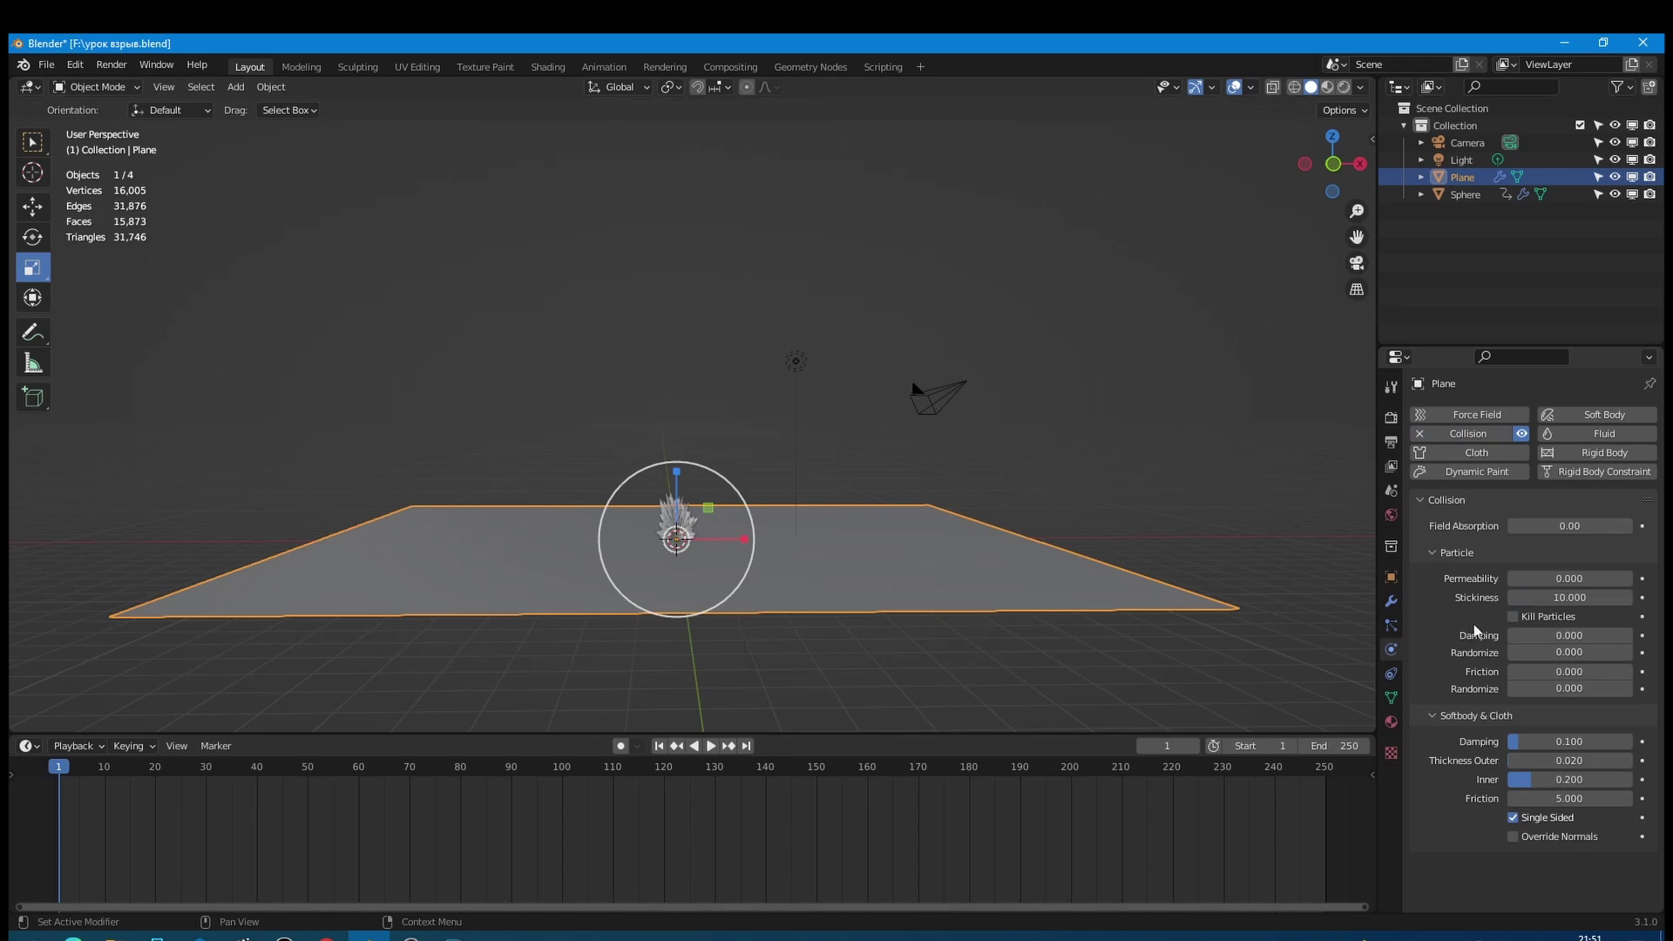
click(1535, 672)
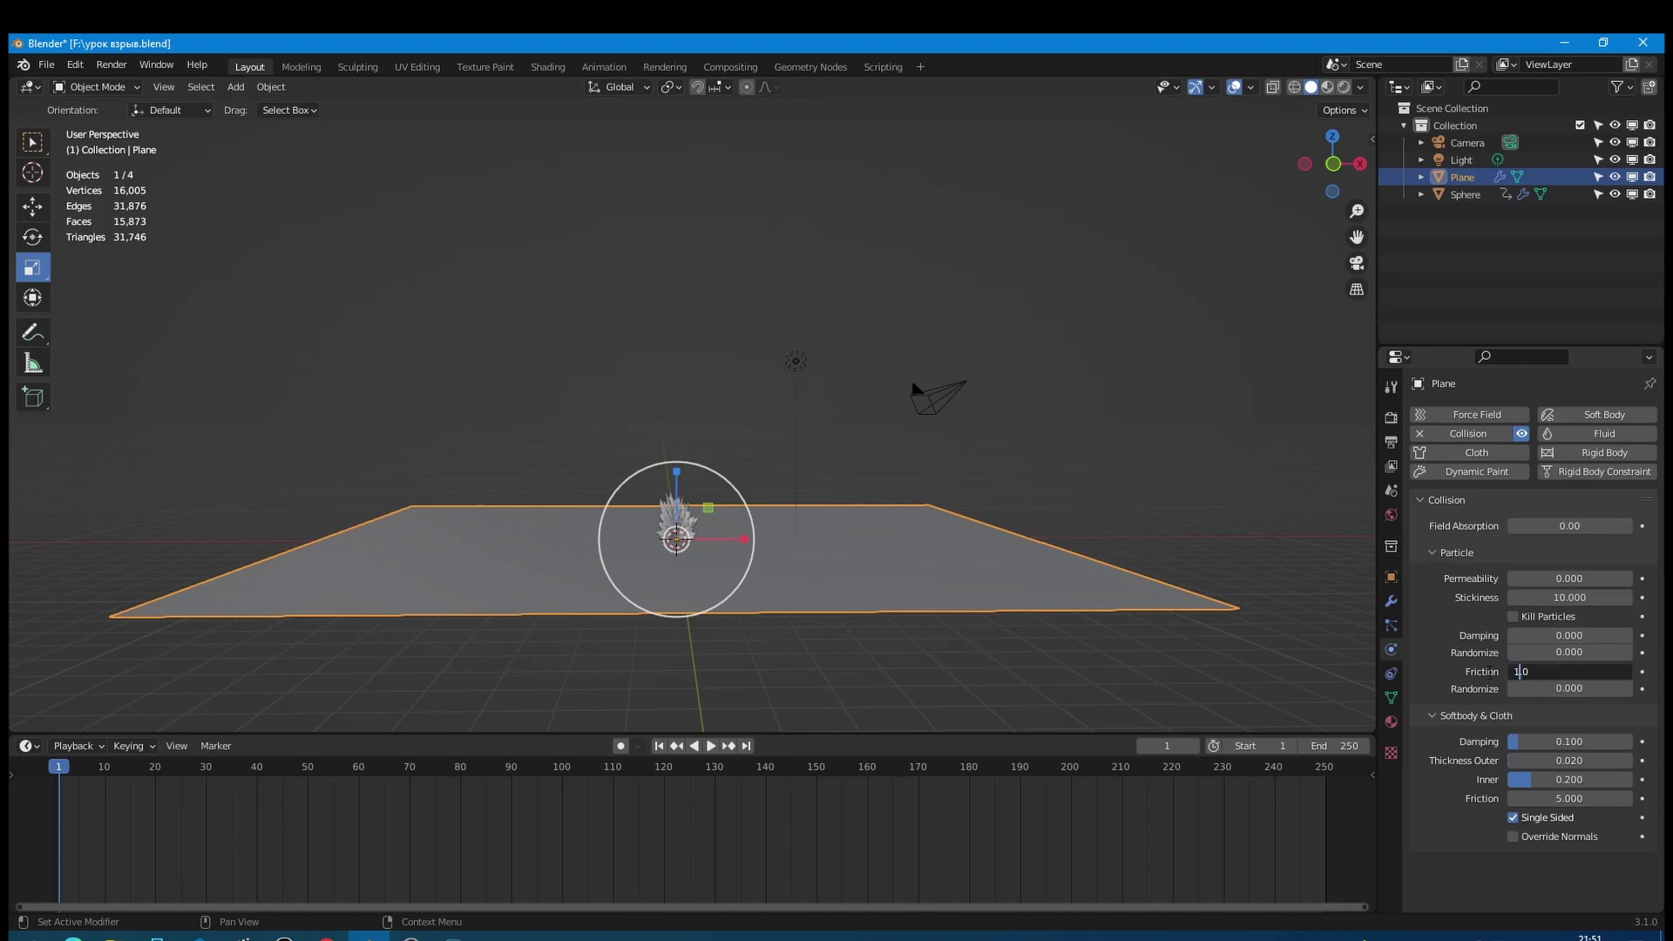
text(1)
key(Return)
click(711, 746)
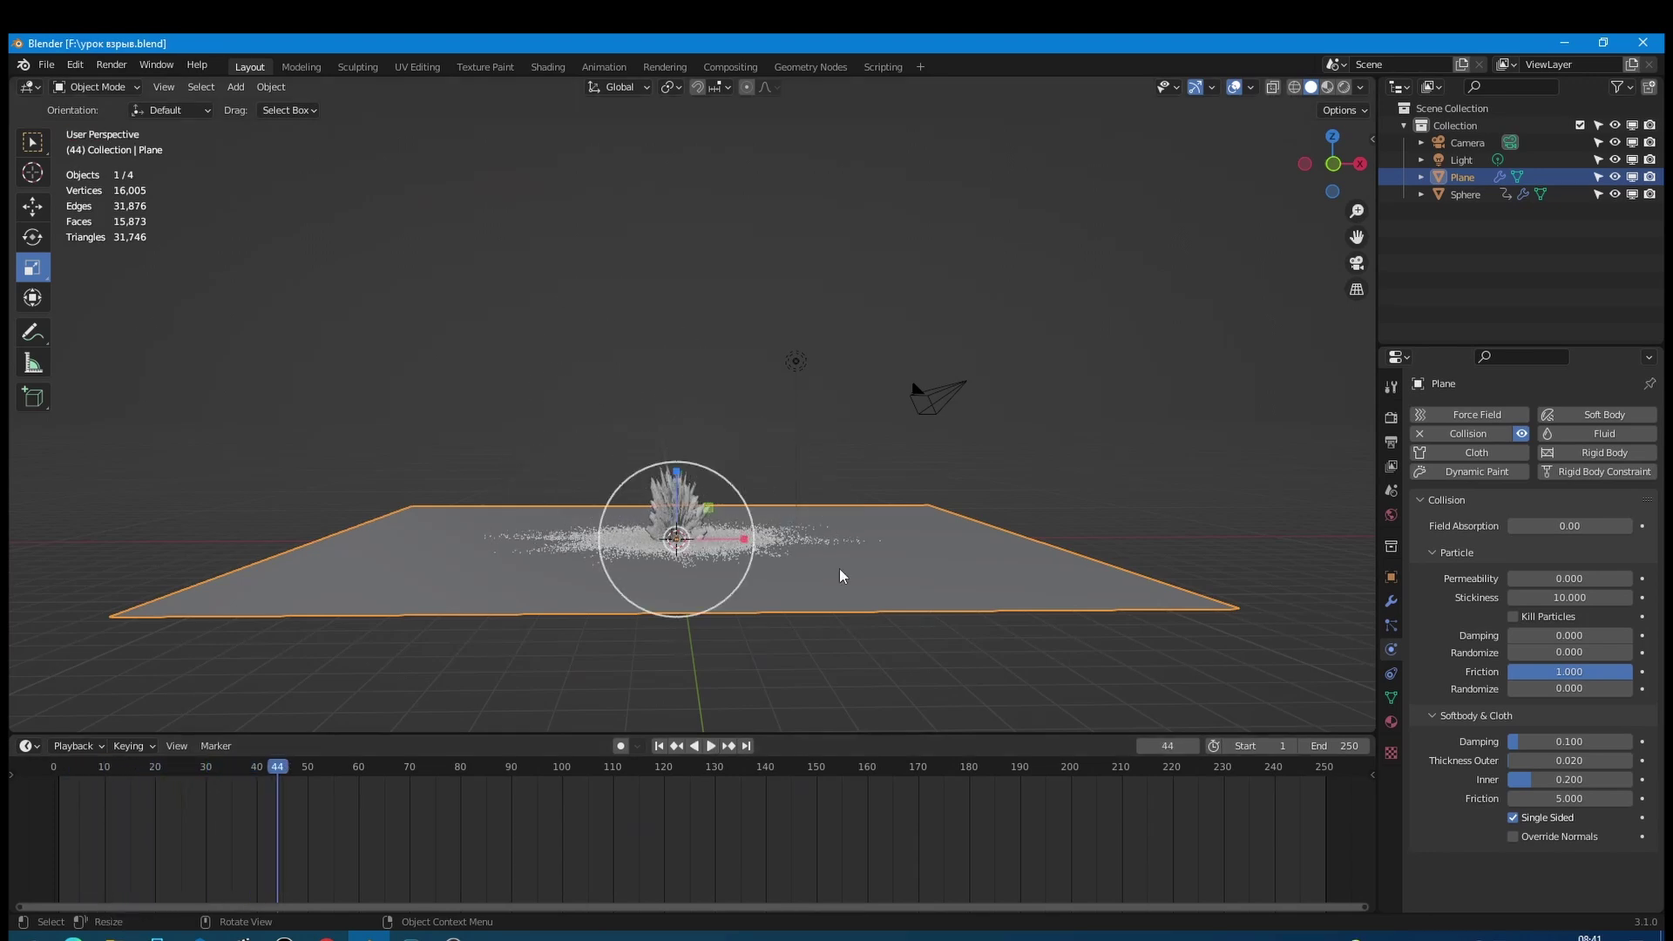
Step: Add an icosphere, lift it above the floor and shrink it to a small ball
key(shift+a)
mouse_move(791, 437)
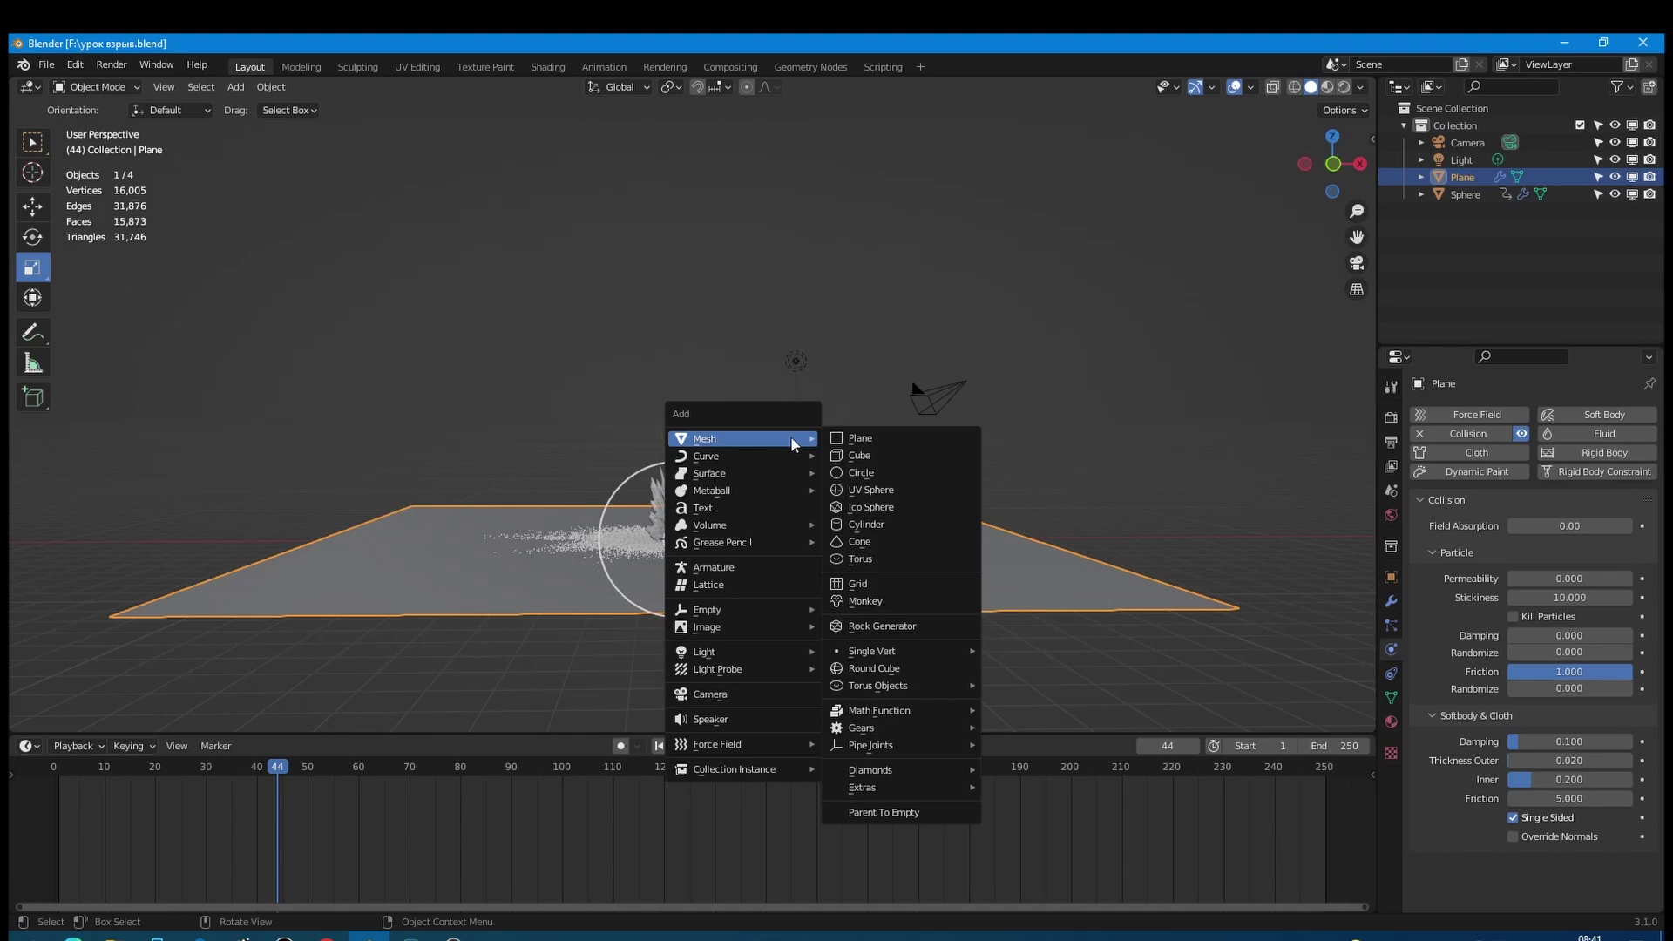
click(876, 507)
click(32, 207)
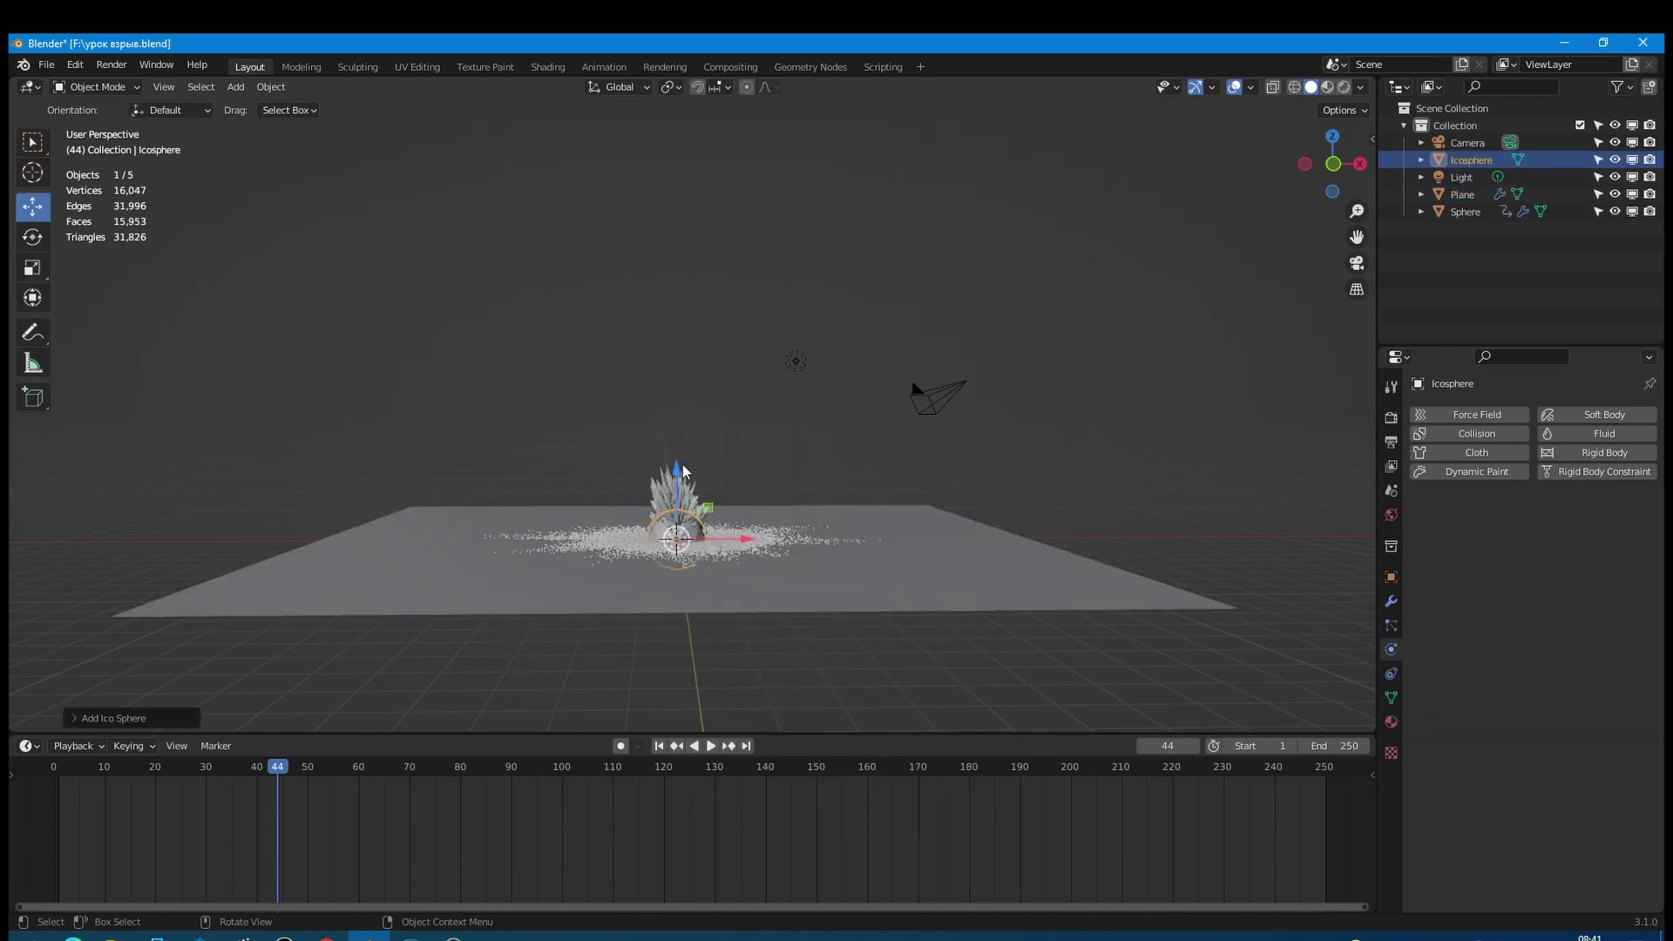
drag(684, 470, 694, 314)
key(s)
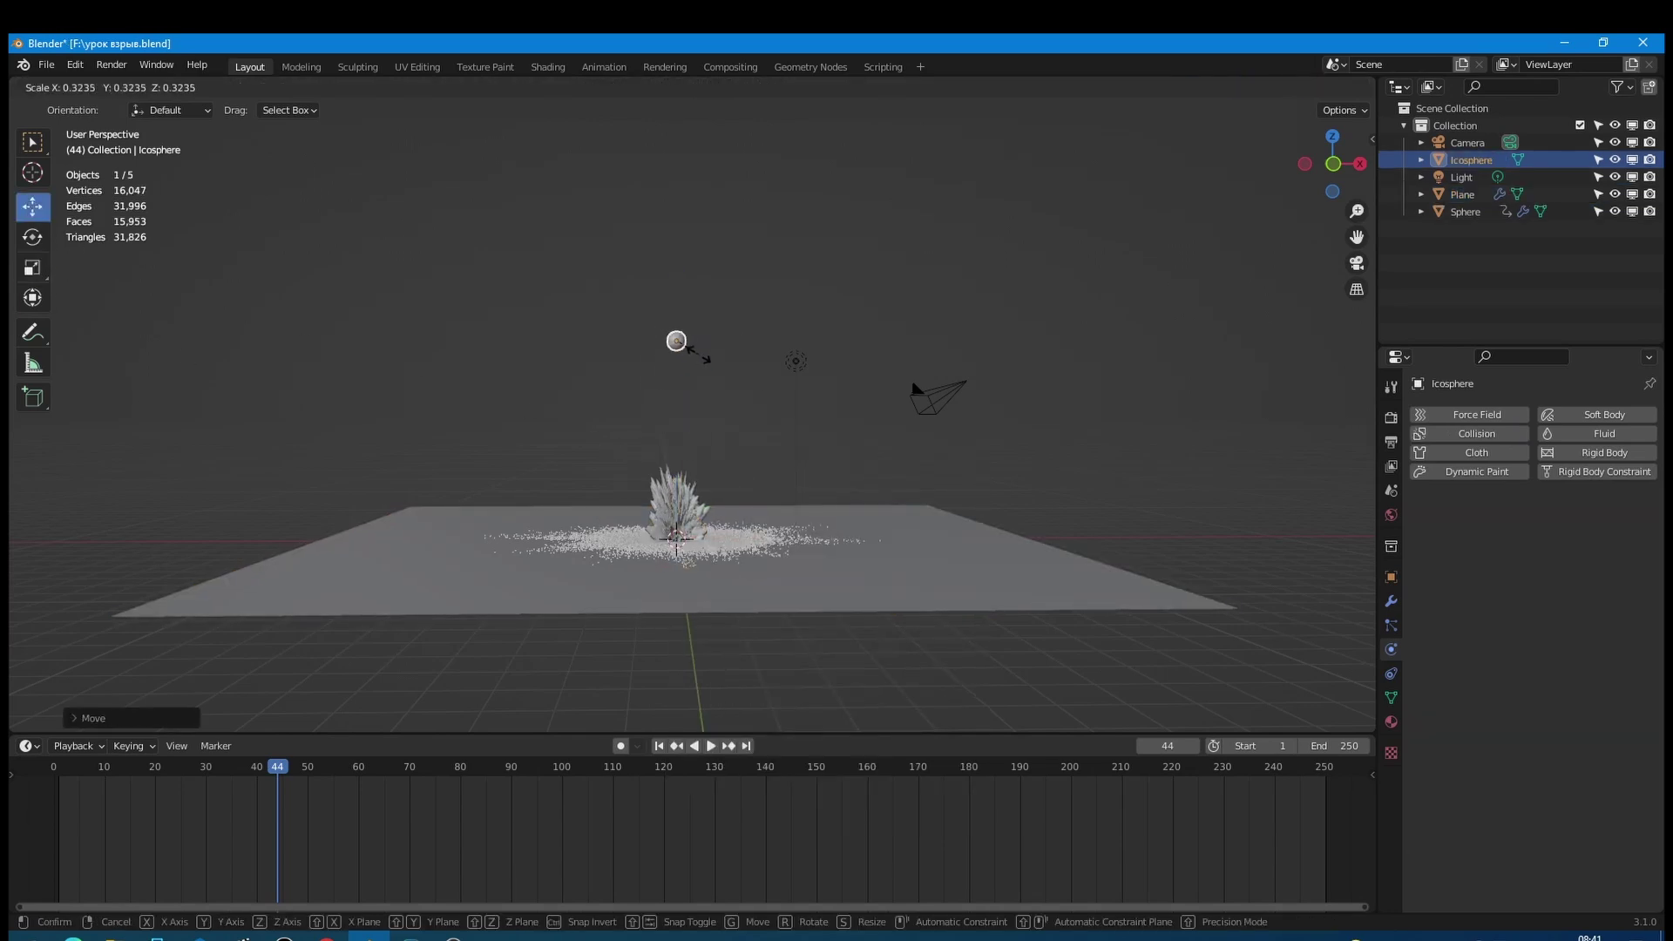
click(689, 362)
Step: Add a generated rock, shift it sideways and raise it along Z beside the icosphere
key(shift+a)
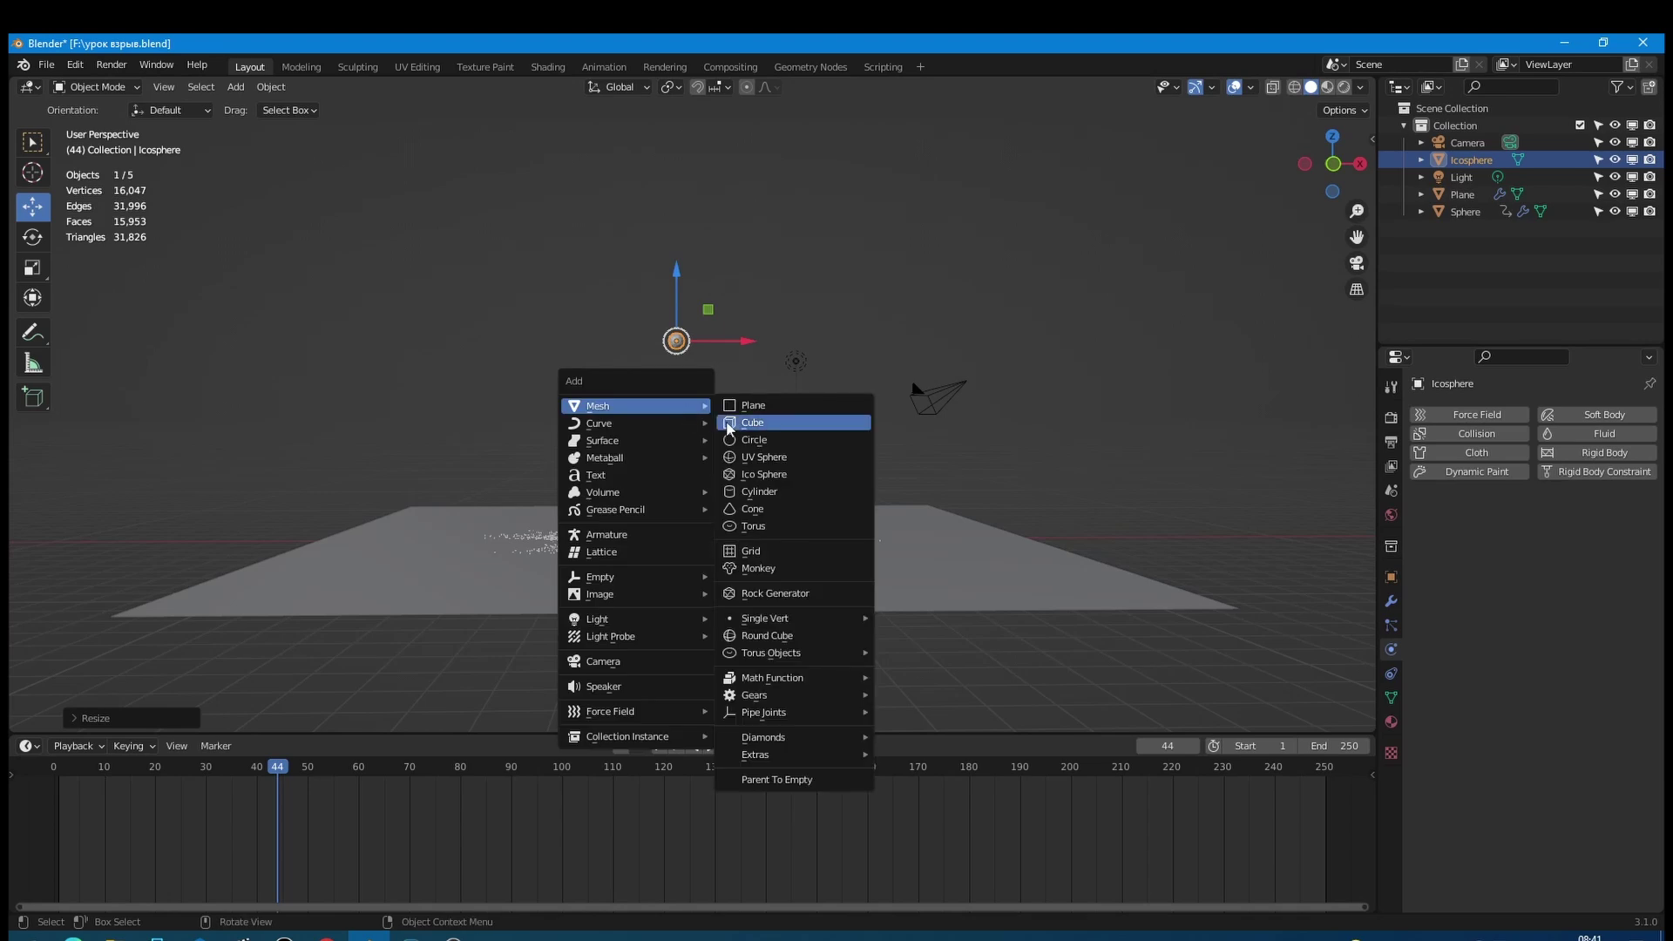
click(770, 600)
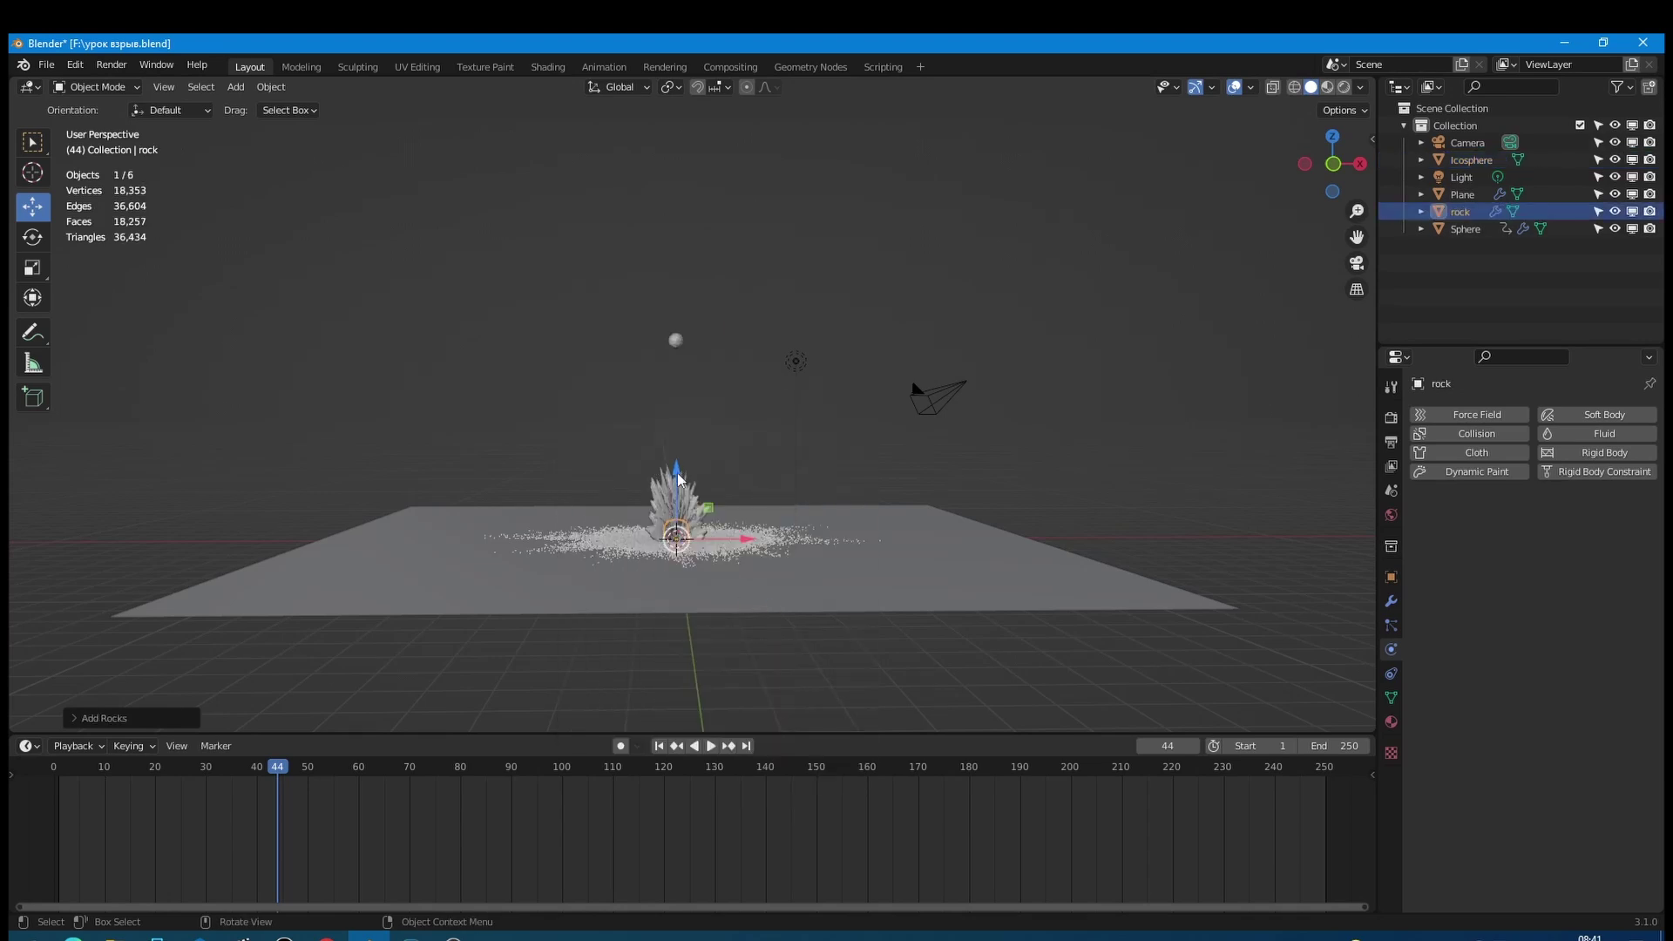
key(g)
key(z)
key(x)
click(620, 366)
key(g)
key(z)
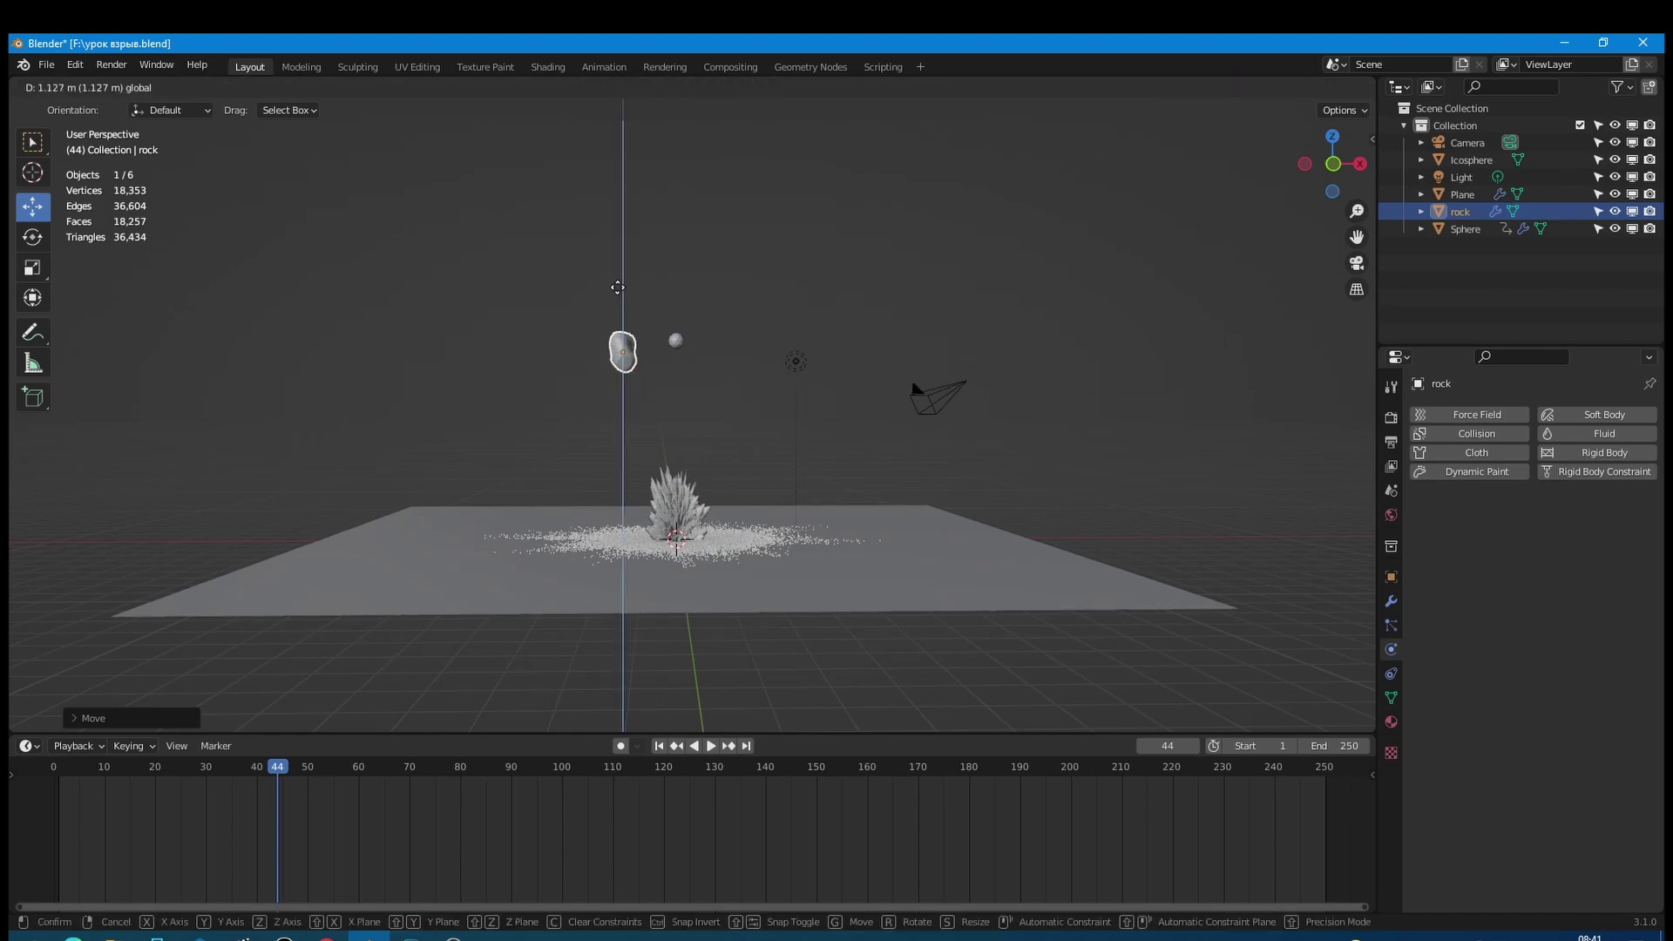
click(617, 287)
middle_drag(640, 284, 732, 310)
click(766, 304)
Step: Add an Outliner collection named Particles and drag the Icosphere and rock into it
right_click(1490, 293)
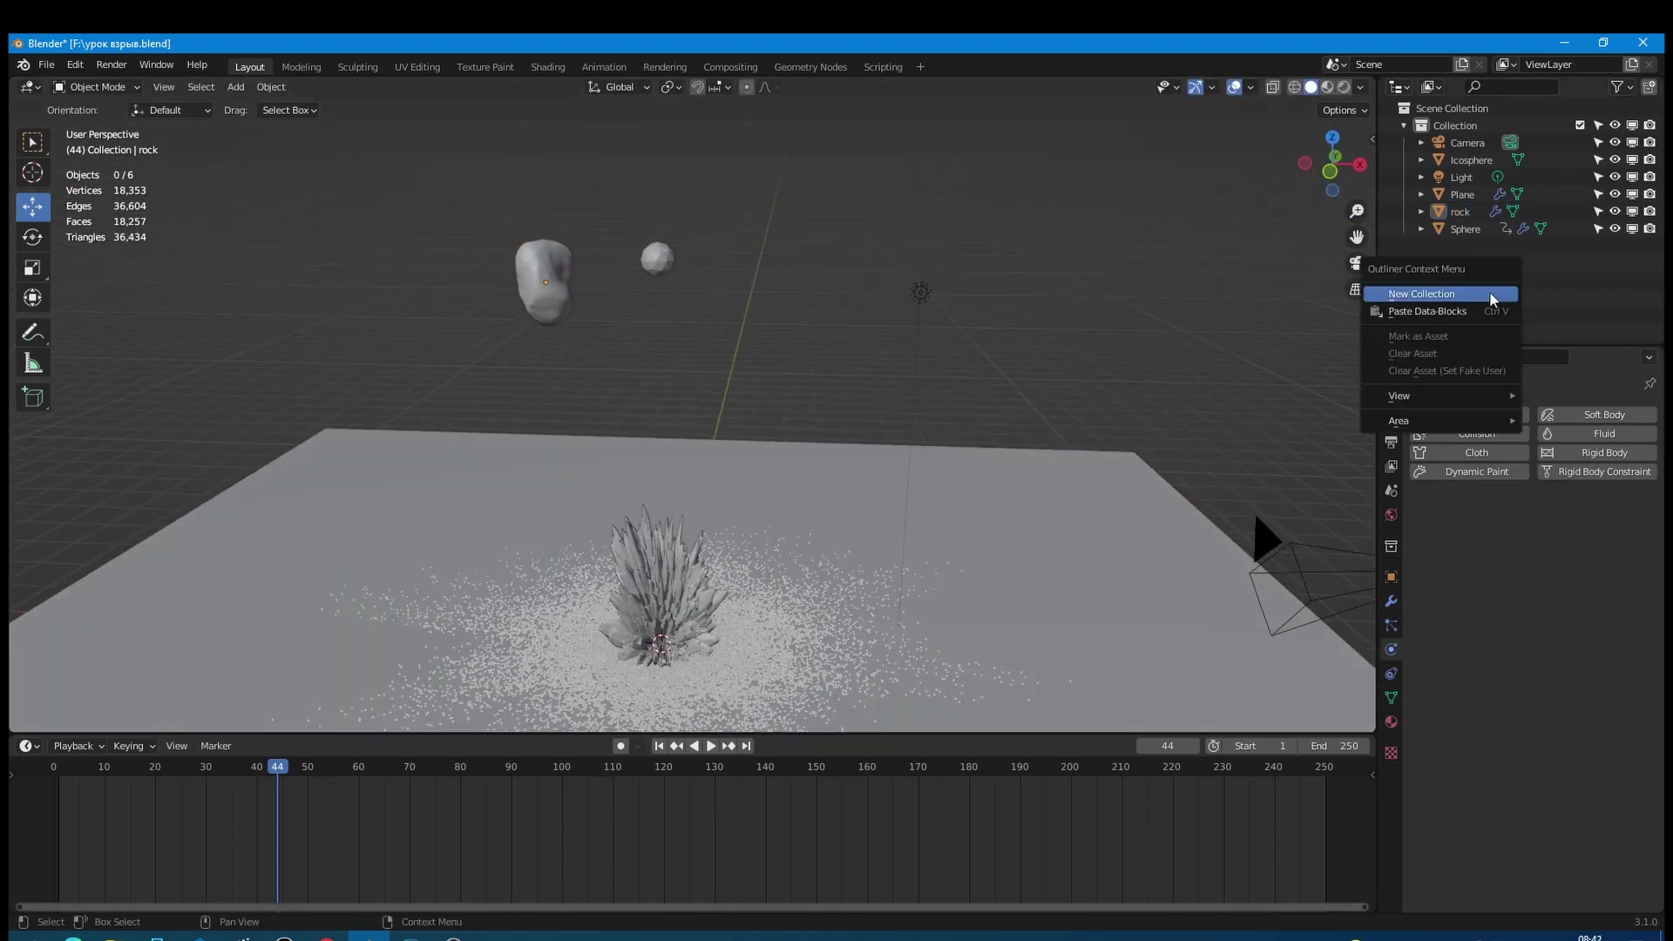
click(1490, 292)
double_click(1471, 246)
key(BackSpace)
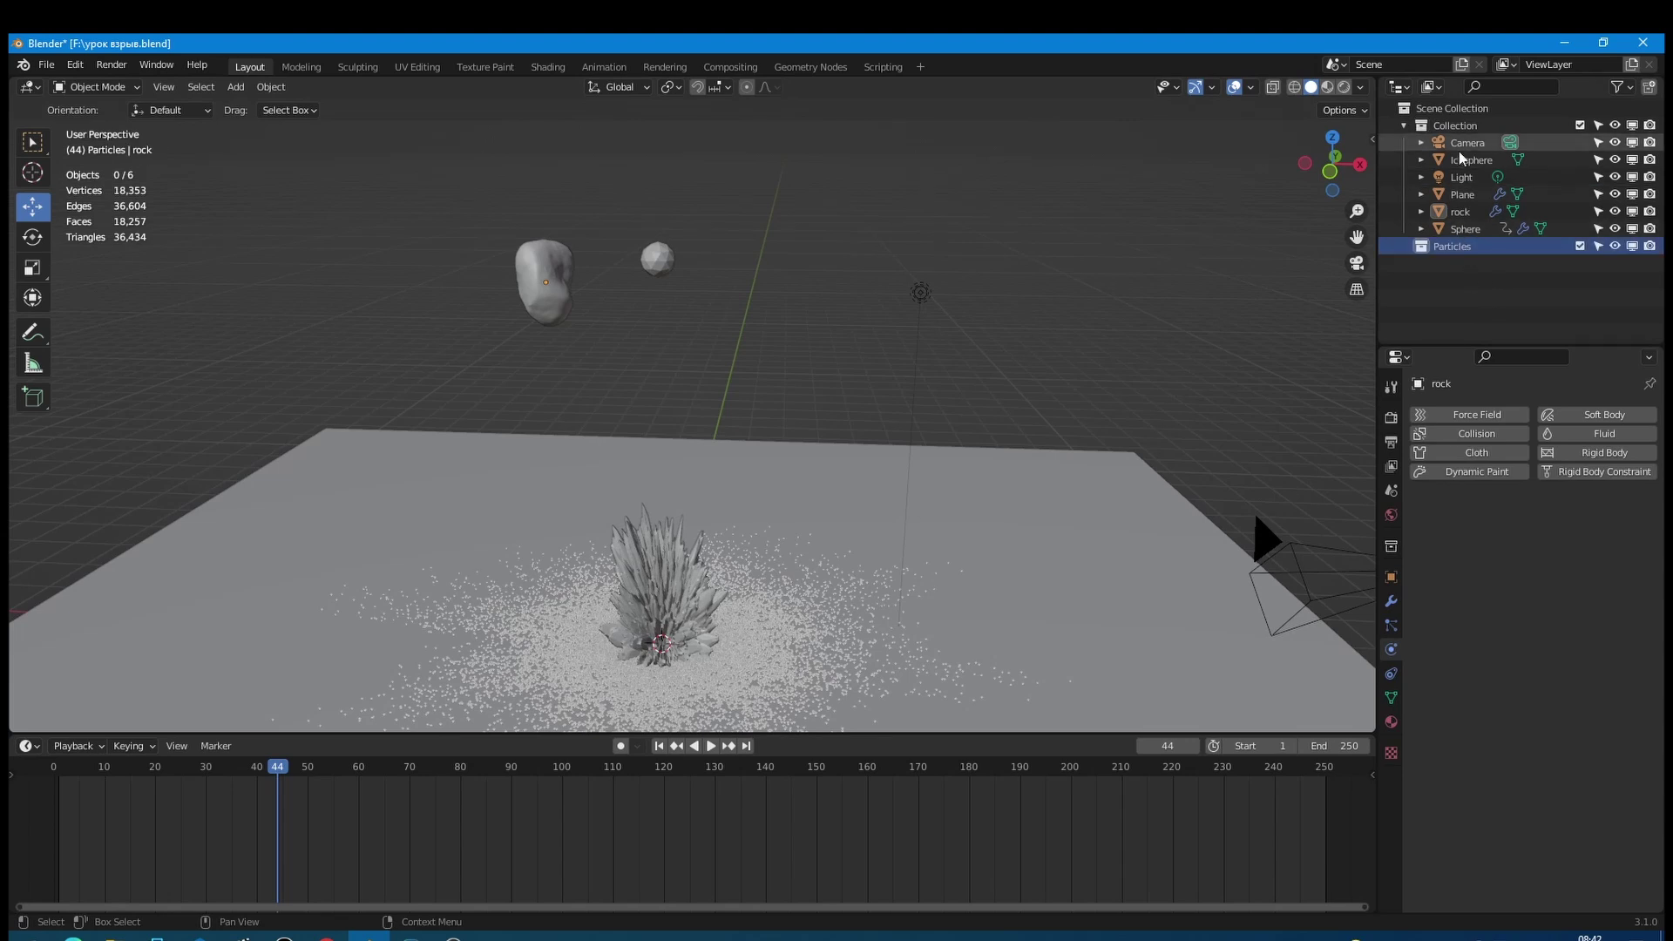
drag(1458, 160, 1456, 228)
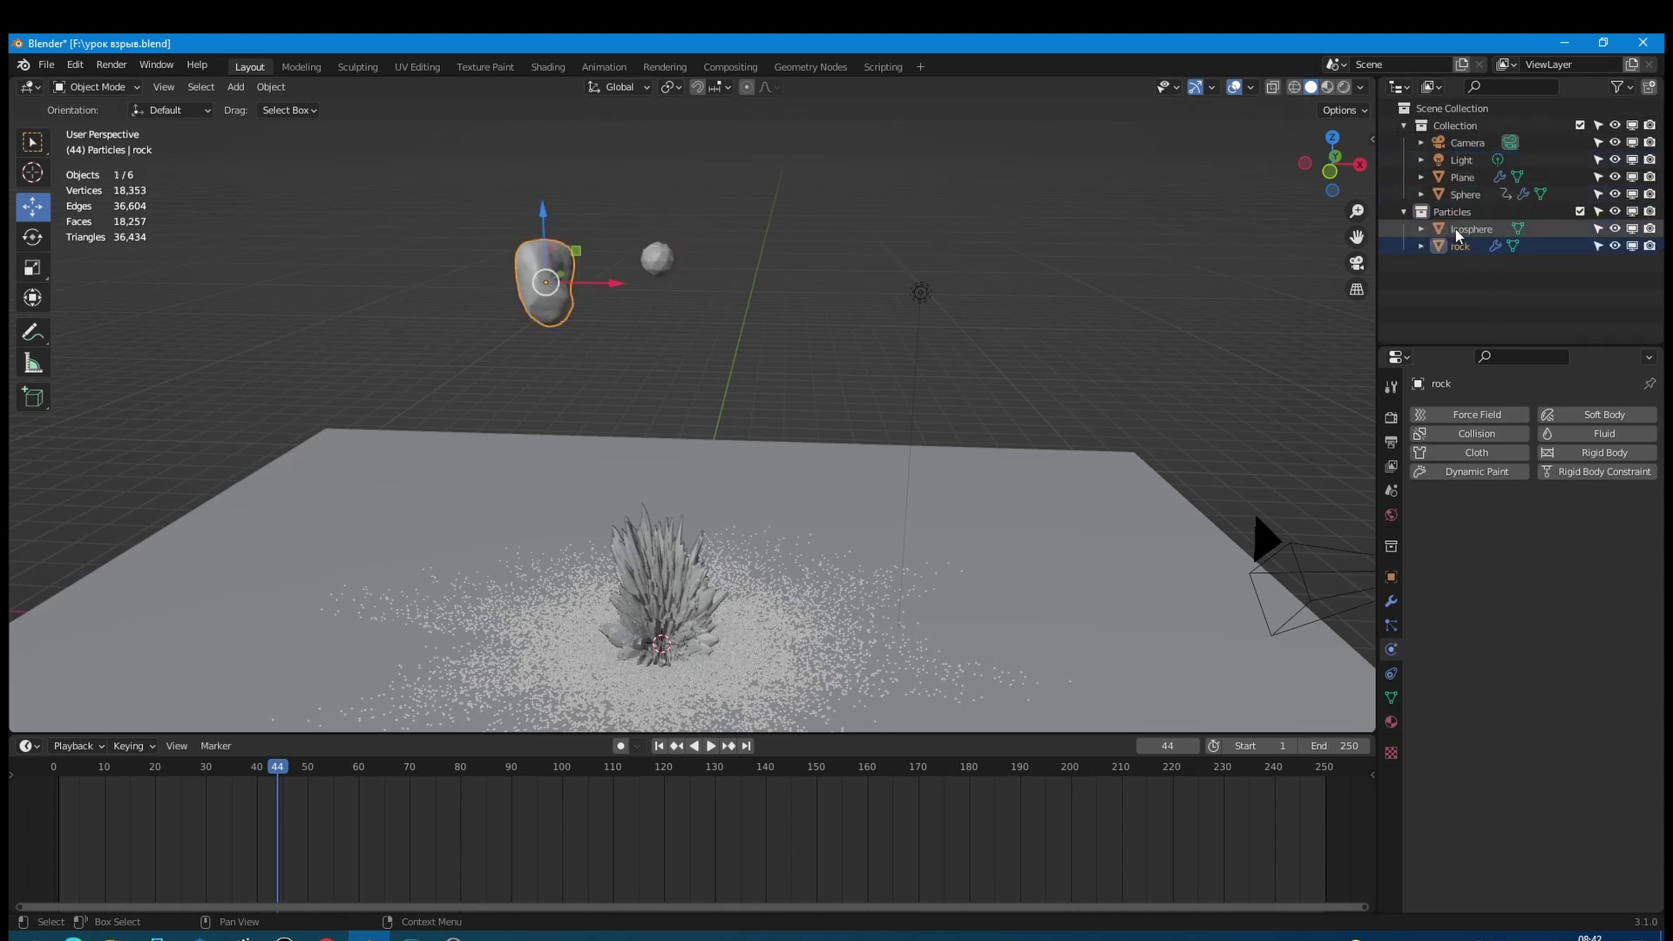
middle_drag(789, 506, 862, 523)
Step: Set the Sphere's particles to Render As Collection using the Particles collection
click(667, 557)
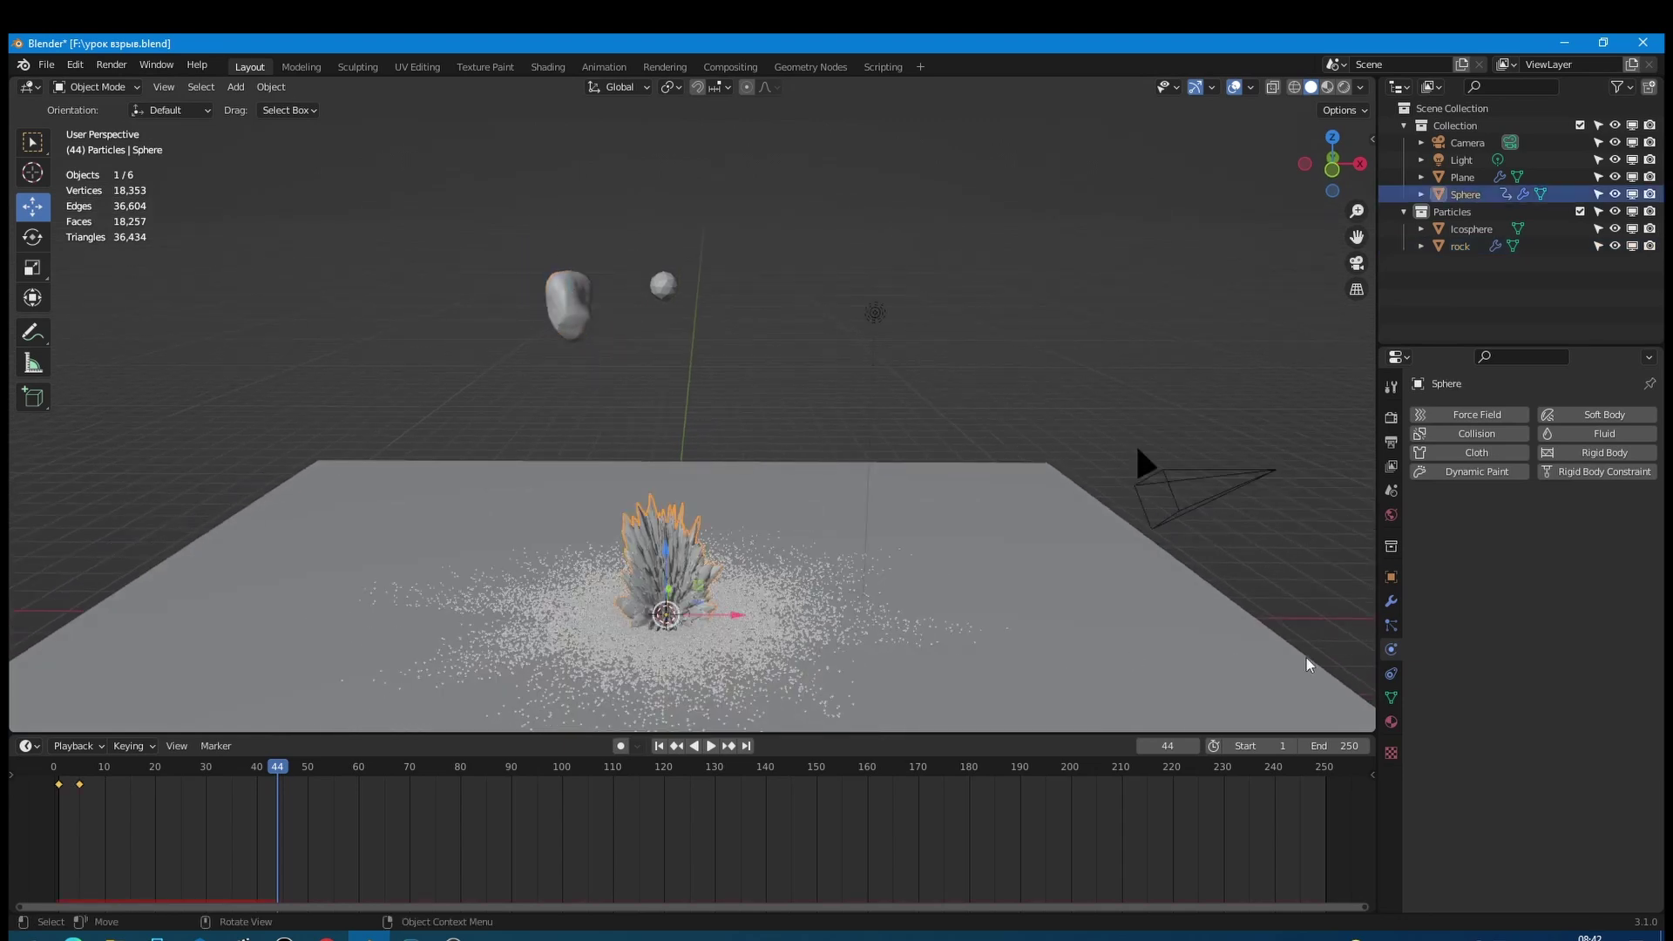
click(1391, 626)
scroll(1451, 662, down, 12)
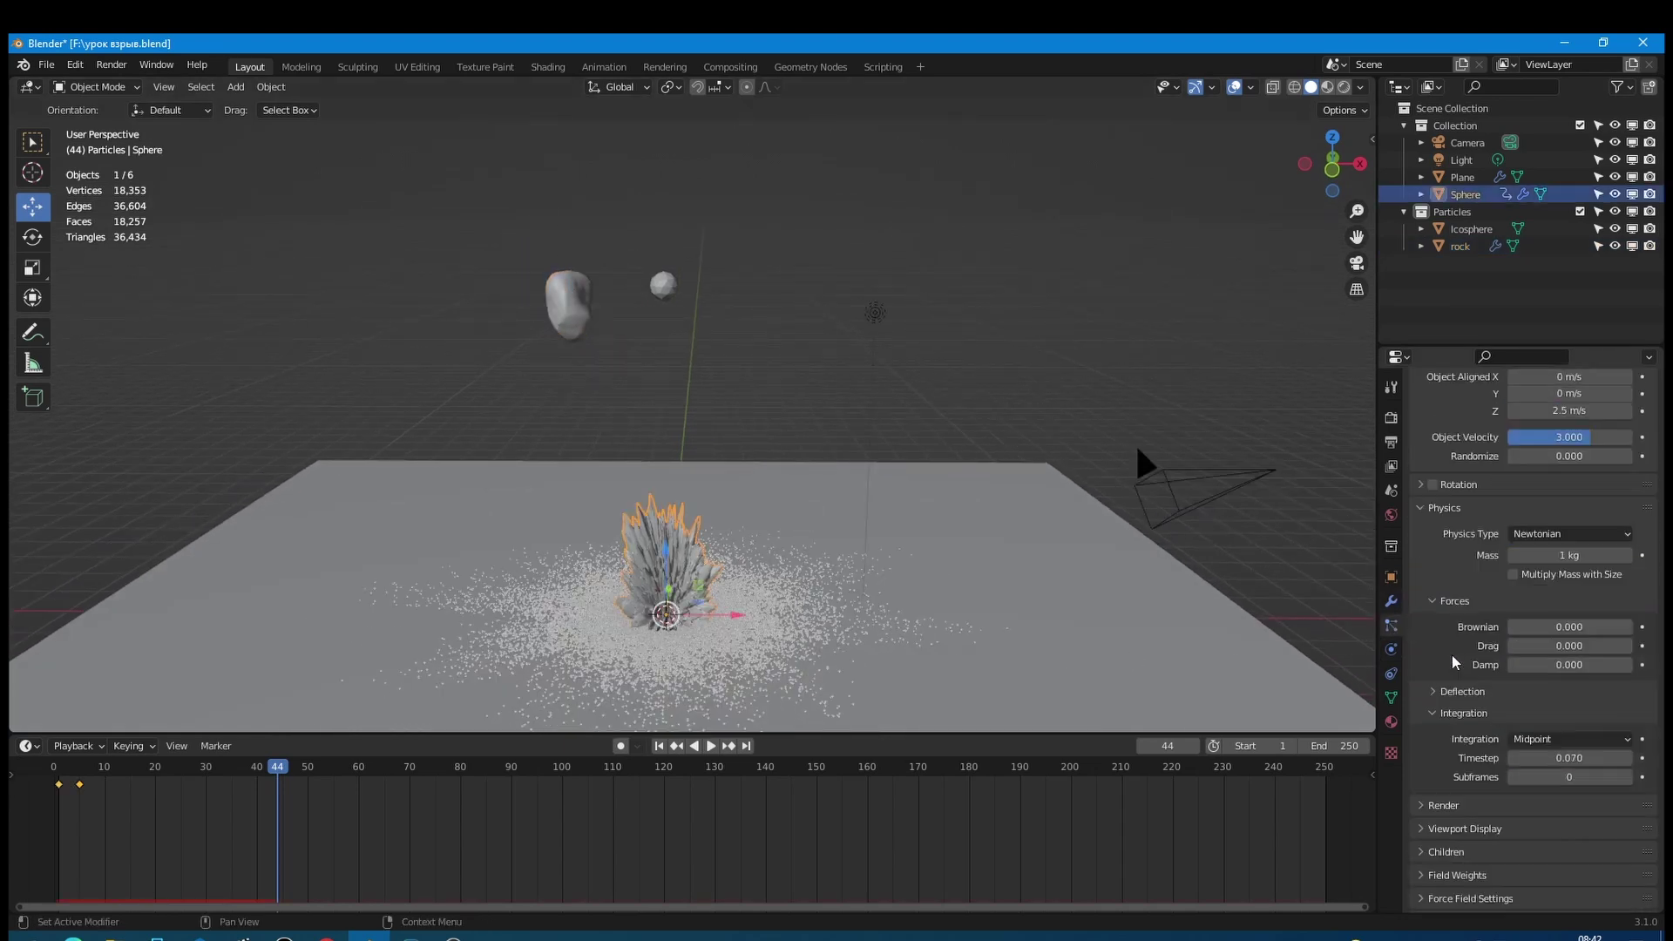
click(1568, 694)
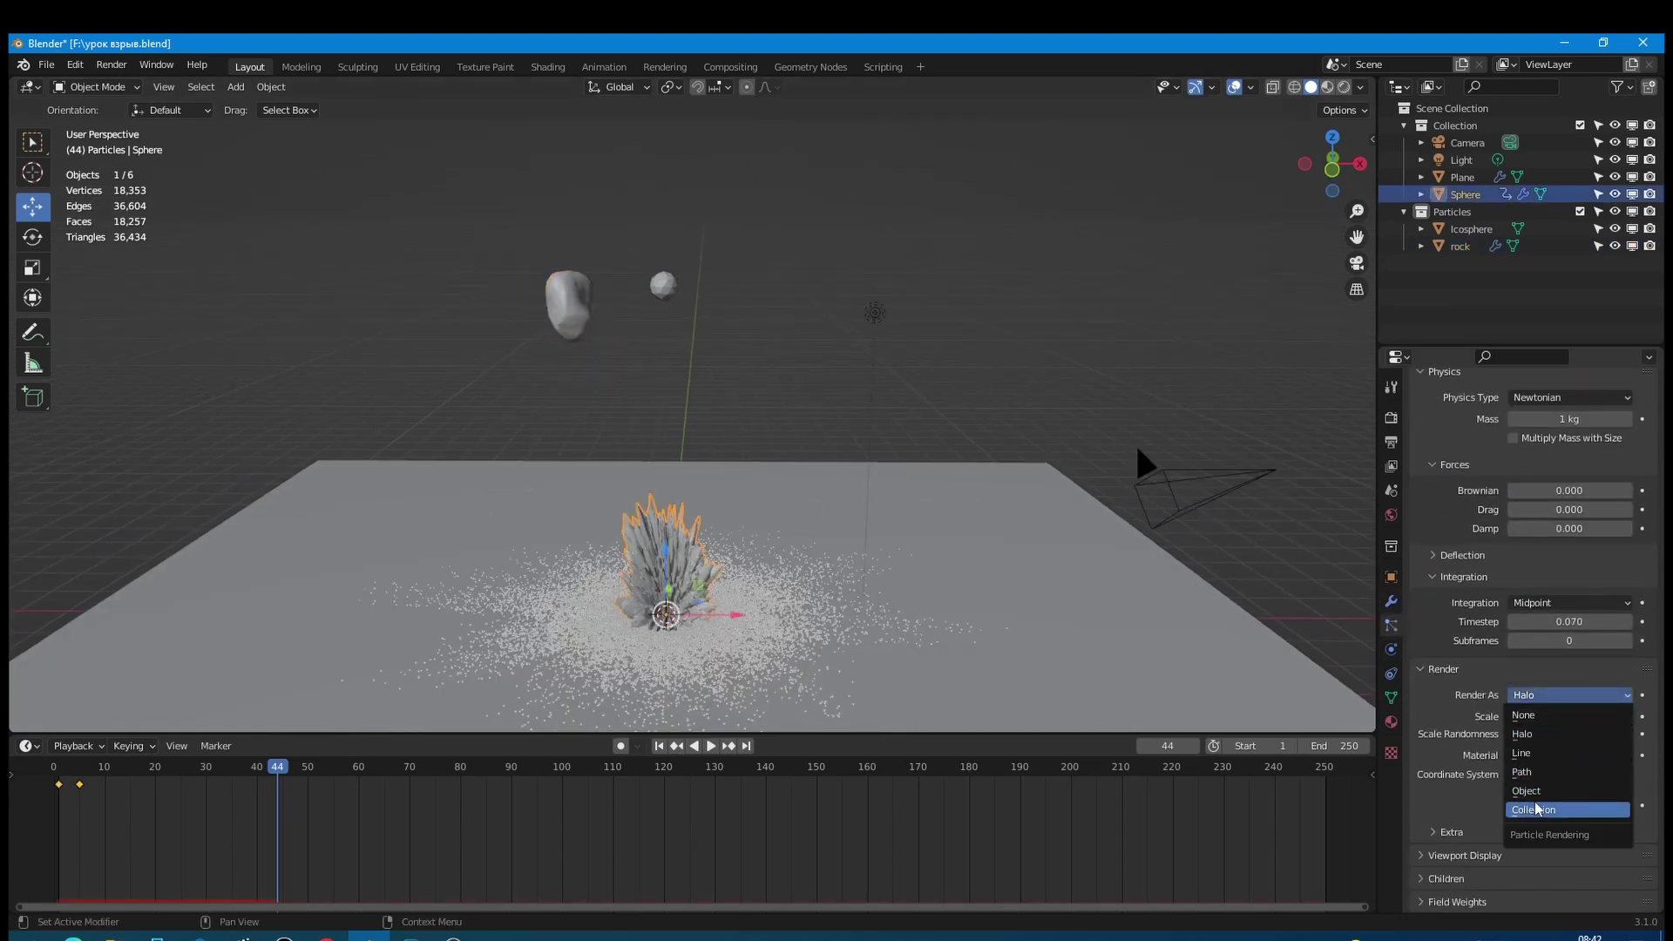
click(1560, 809)
click(1577, 821)
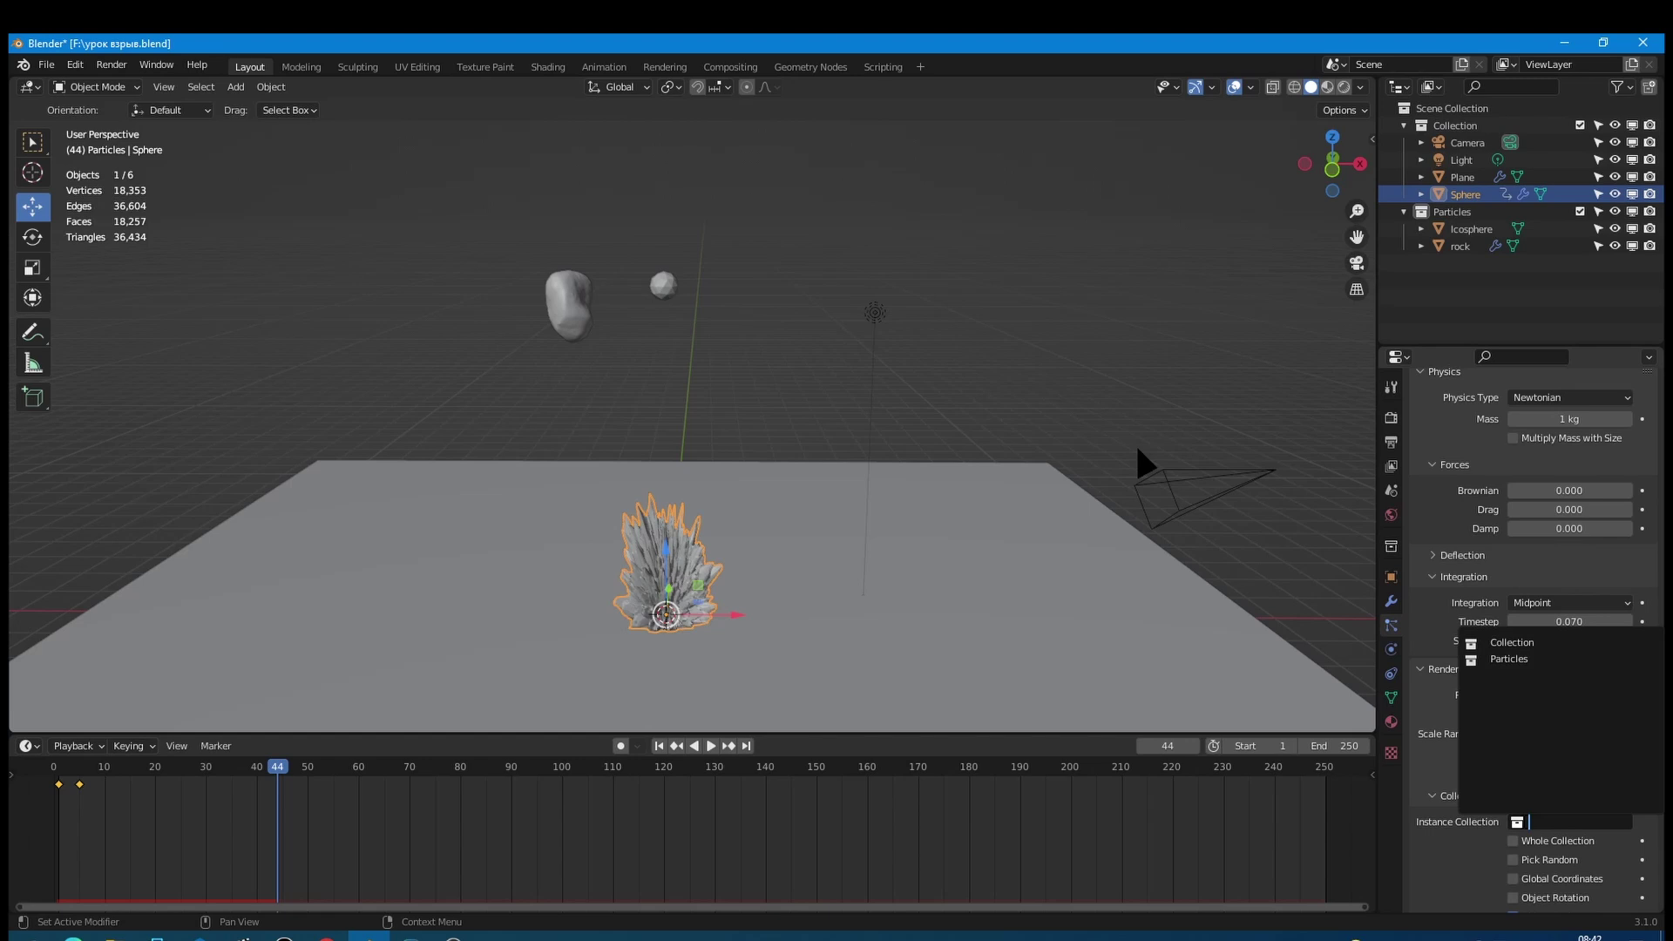
click(1509, 659)
middle_drag(872, 627, 1099, 524)
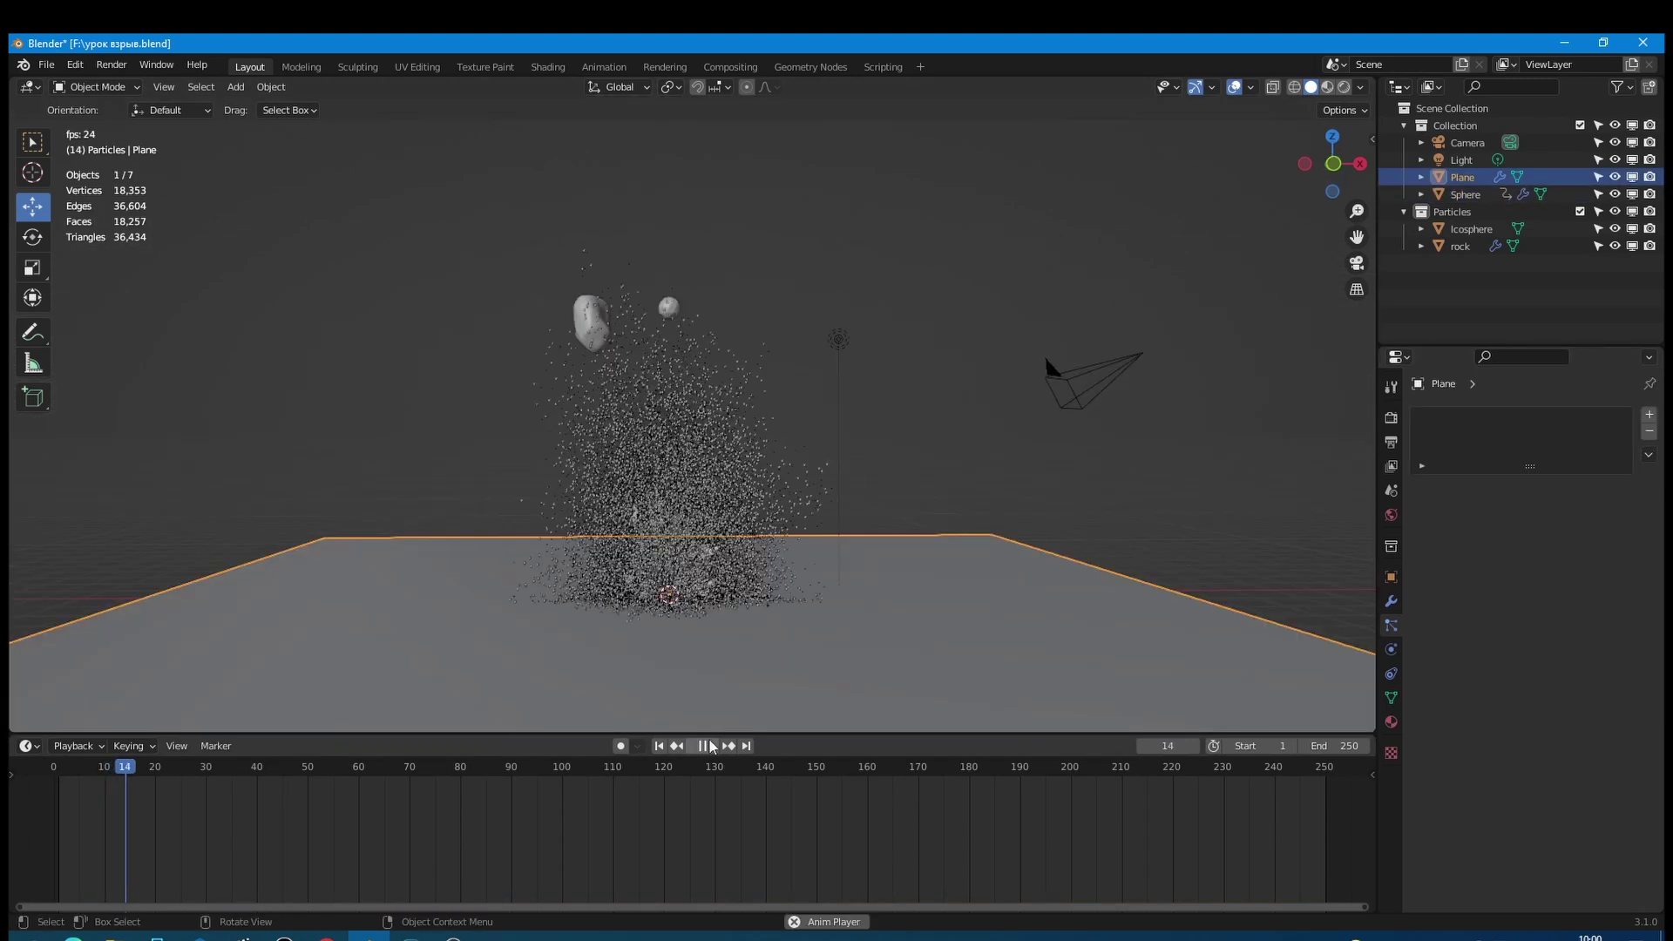
click(711, 746)
Step: Move the rock aside along X and scale it up
click(589, 326)
key(g)
key(x)
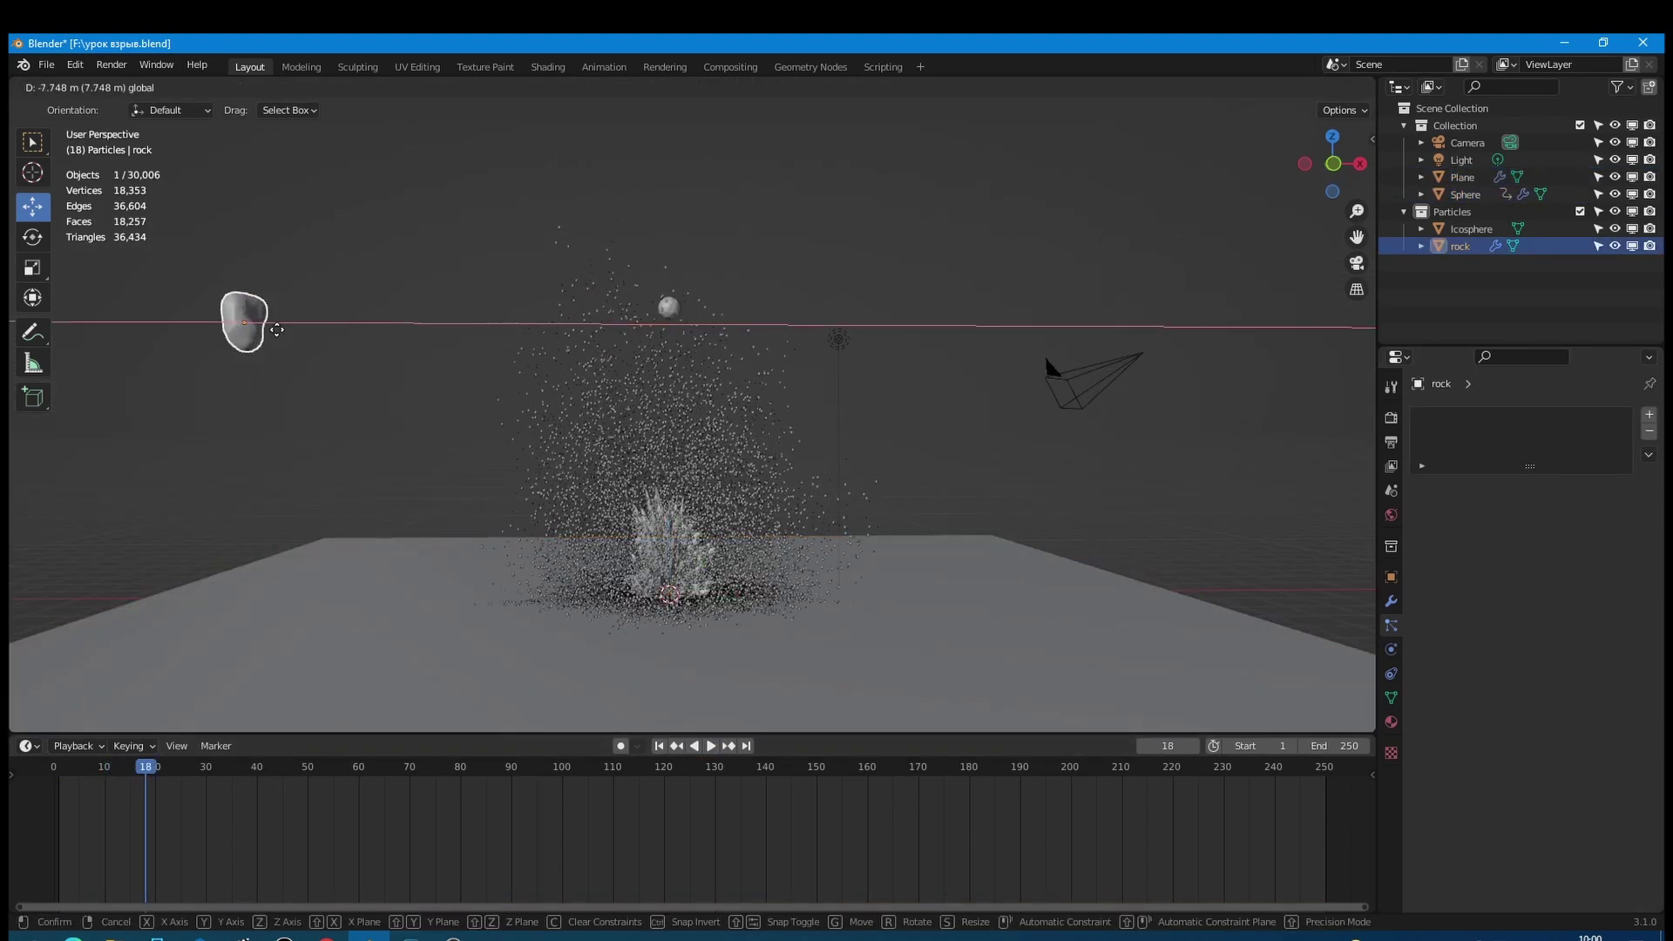
click(261, 330)
key(s)
click(351, 339)
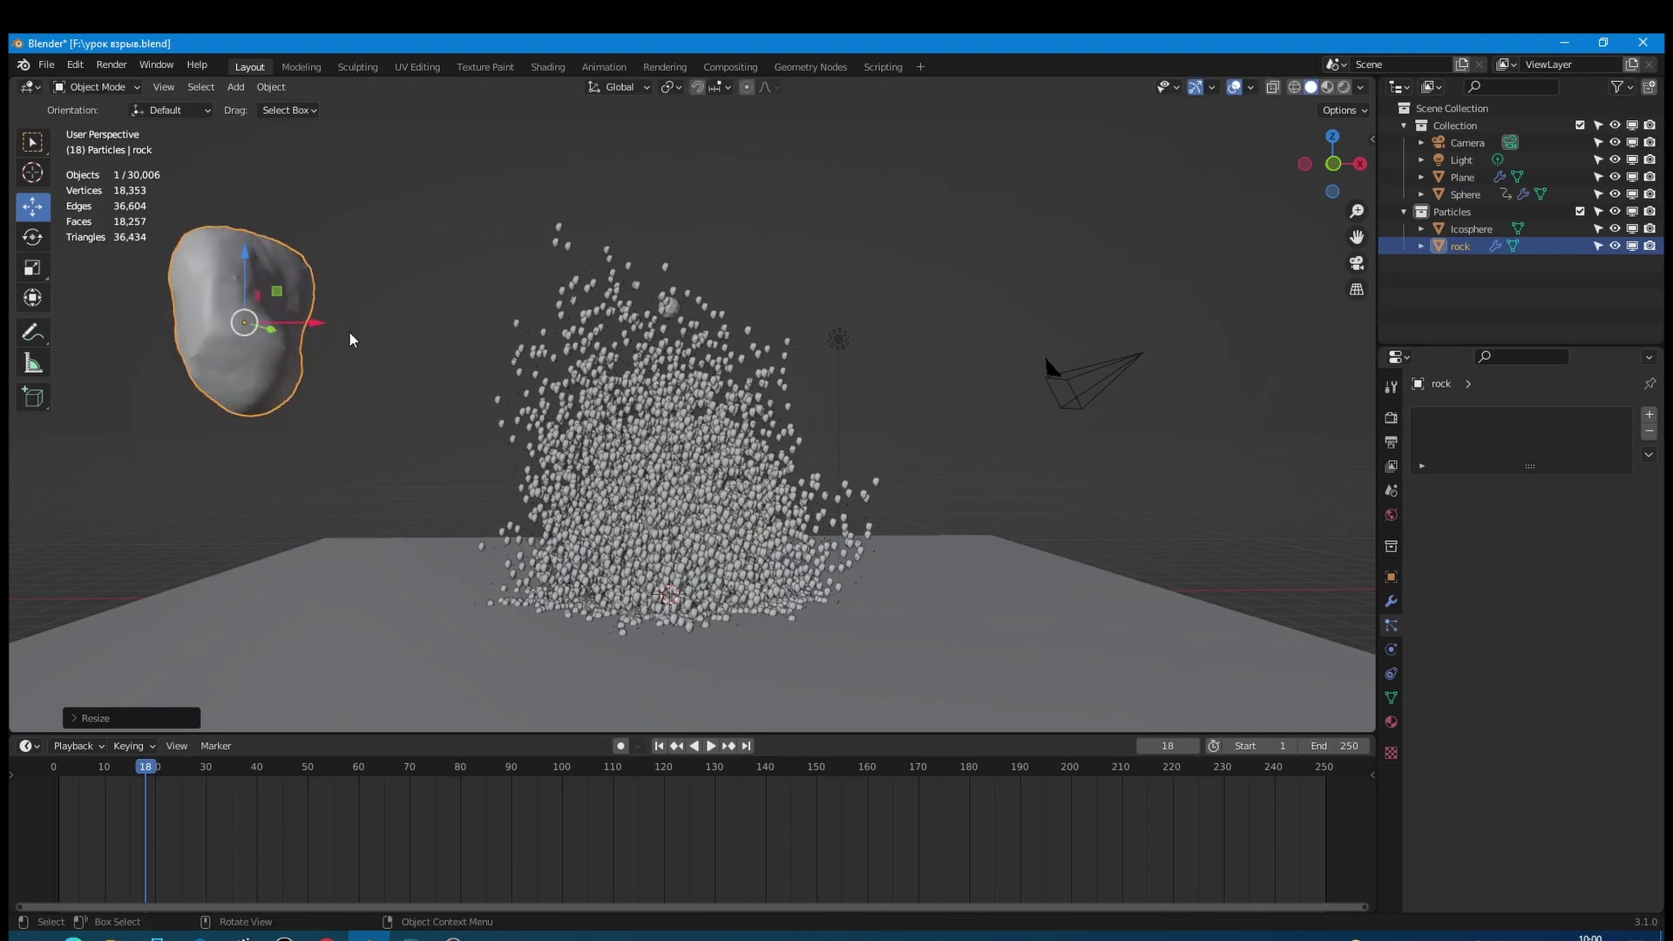
Step: Set the Sphere particles' Scale Randomness to 0.660
click(711, 567)
scroll(1525, 610, down, 15)
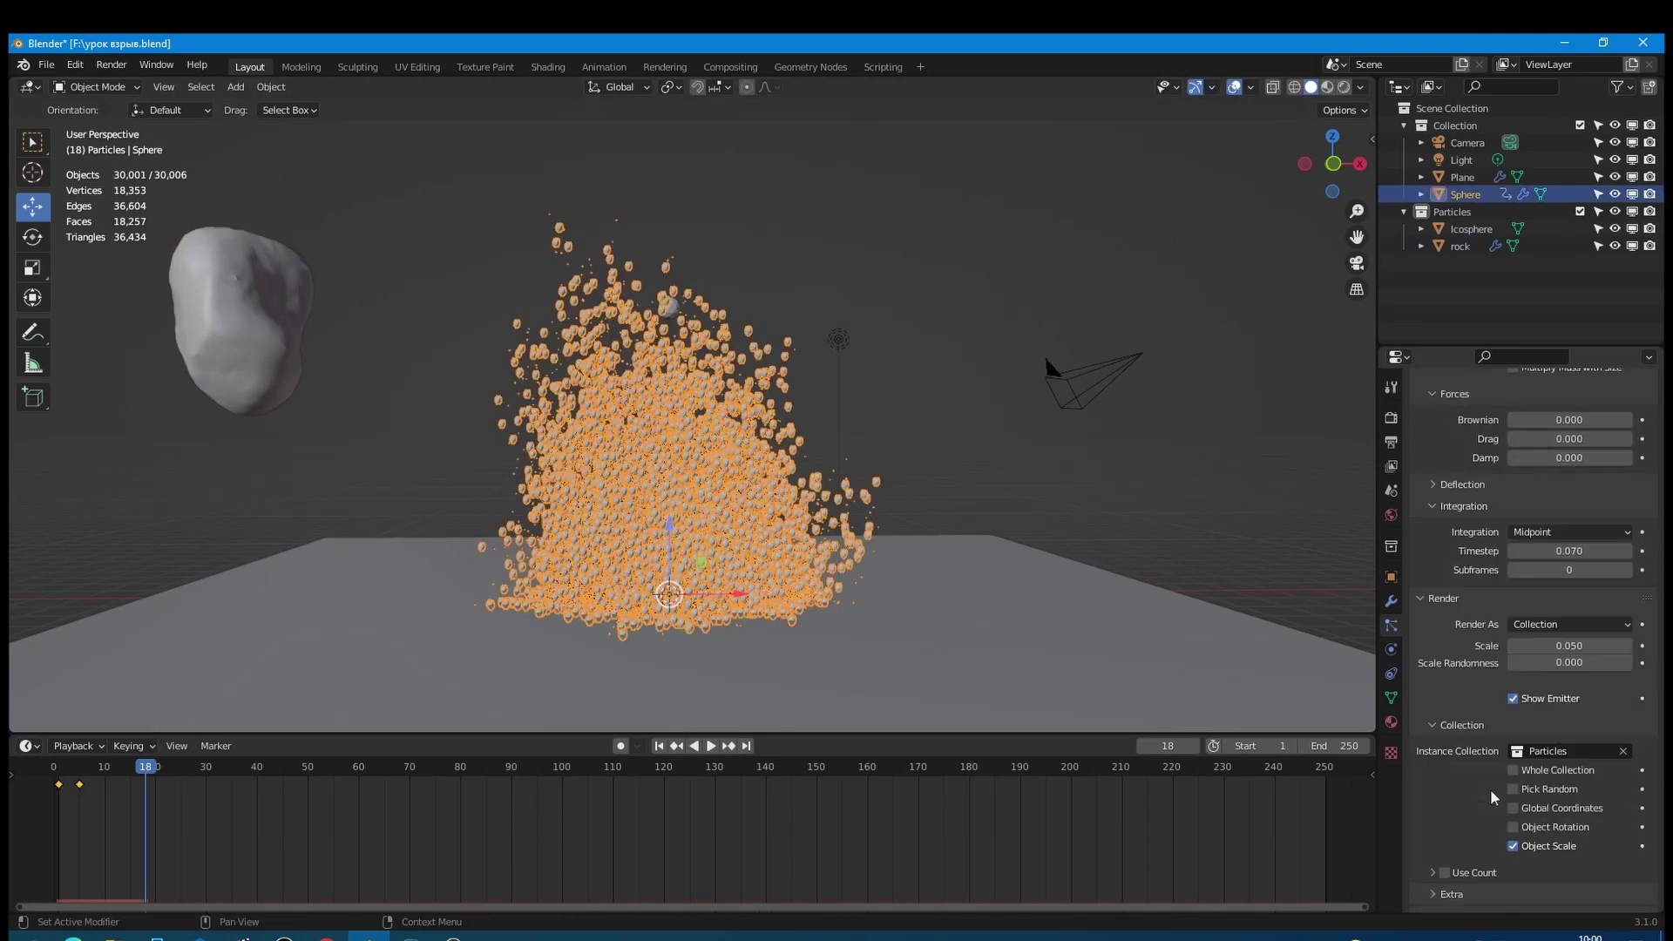
drag(1538, 662, 1569, 662)
Step: Enable Use Count for the instance collection and set the Icosphere count to 30
click(958, 292)
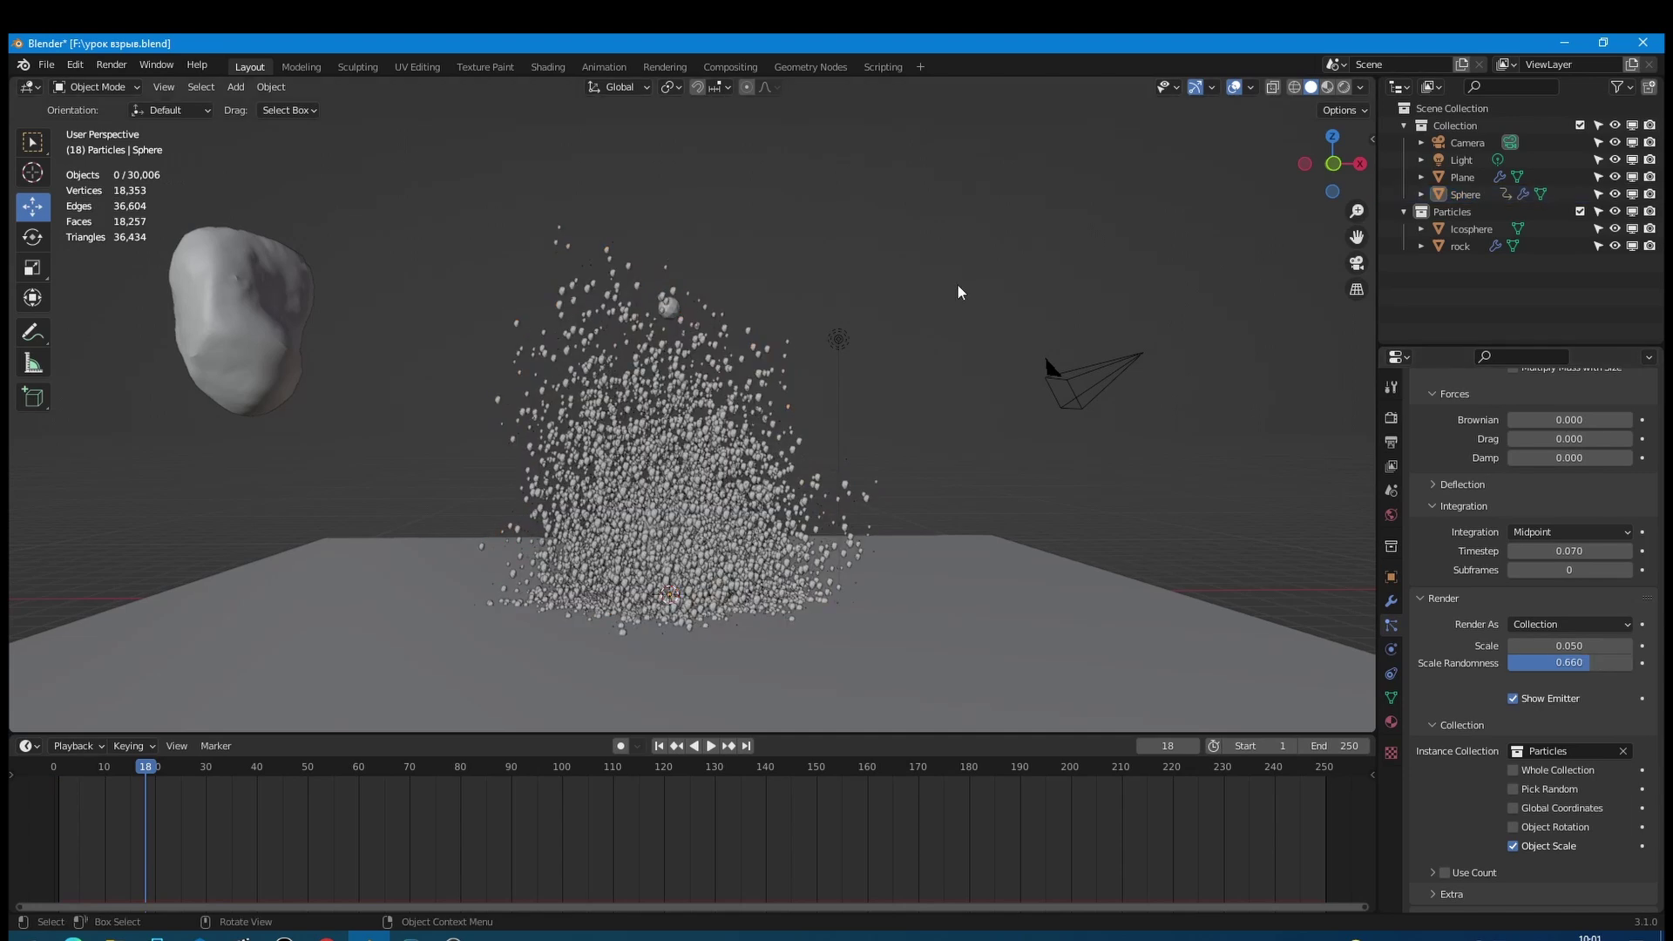
click(1433, 873)
scroll(1431, 880, down, 5)
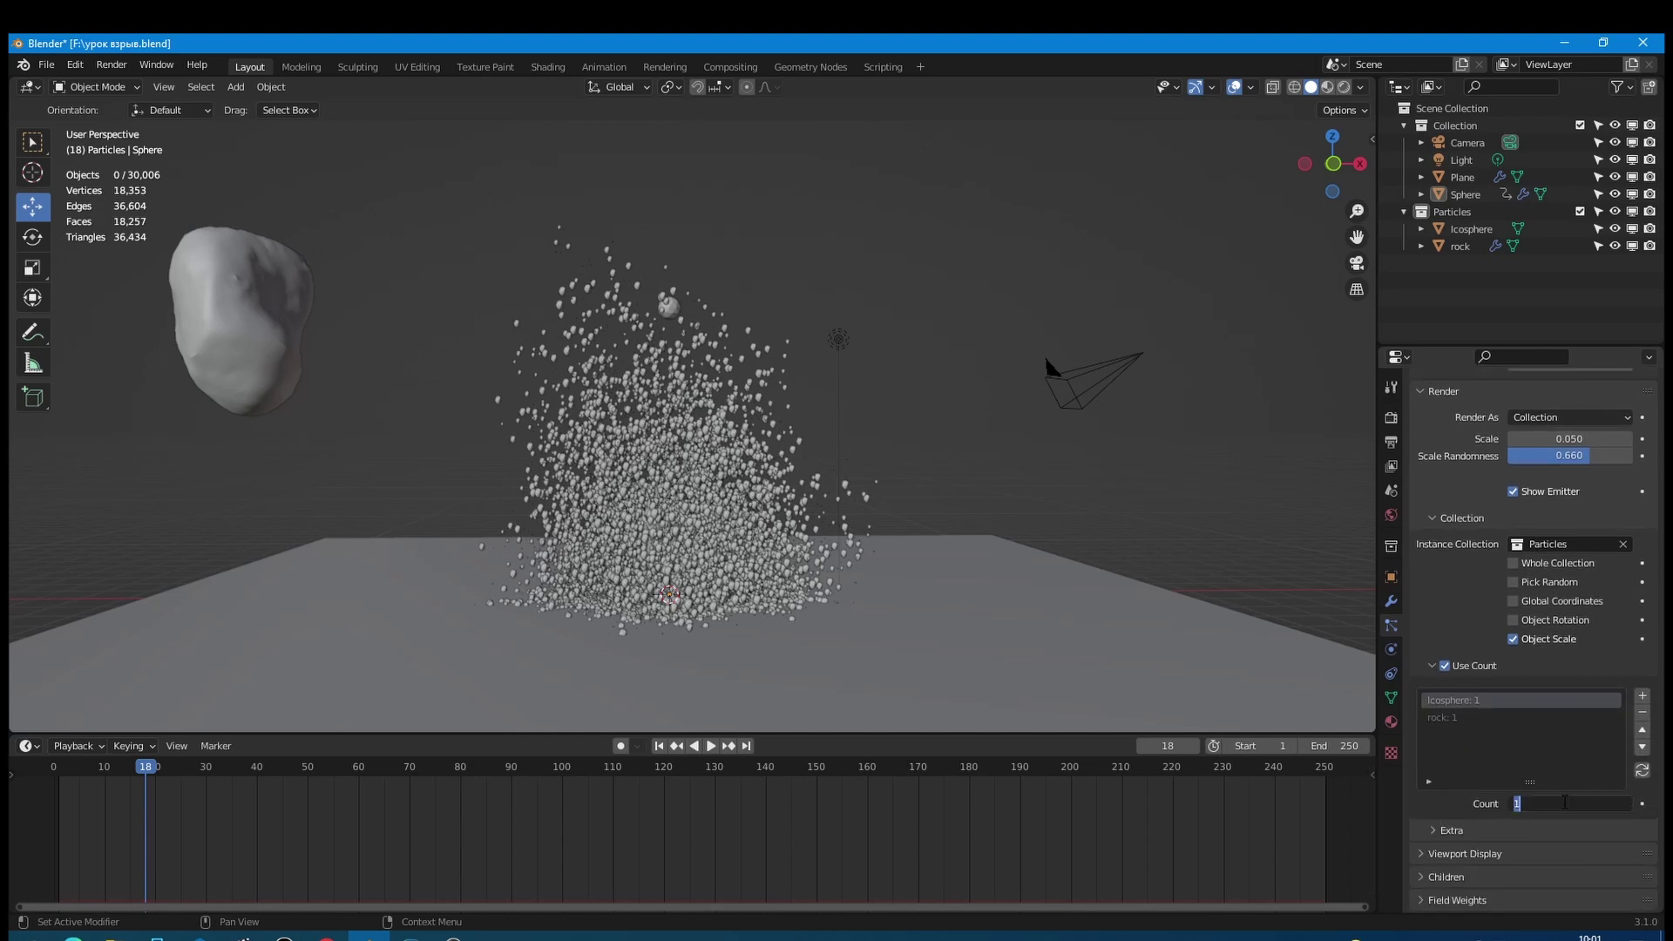
click(1517, 803)
text(30)
key(Return)
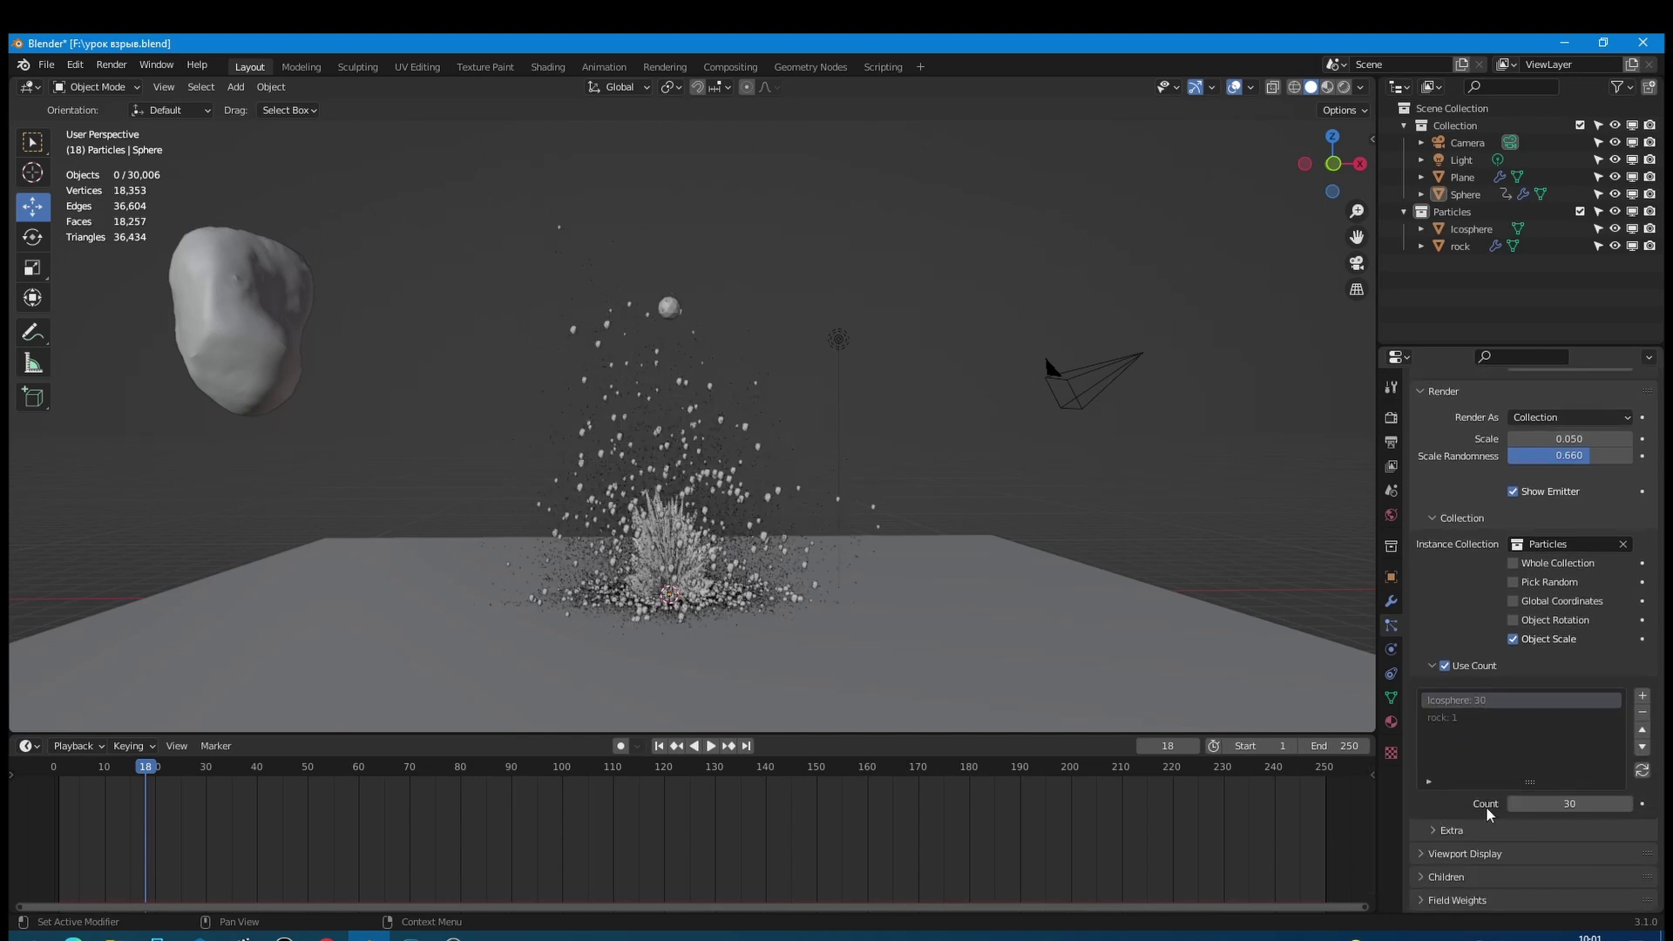
Step: Enlarge the icosphere, move it off to the right, and replay the explosion from frame 1
click(671, 309)
drag(698, 315, 942, 321)
key(s)
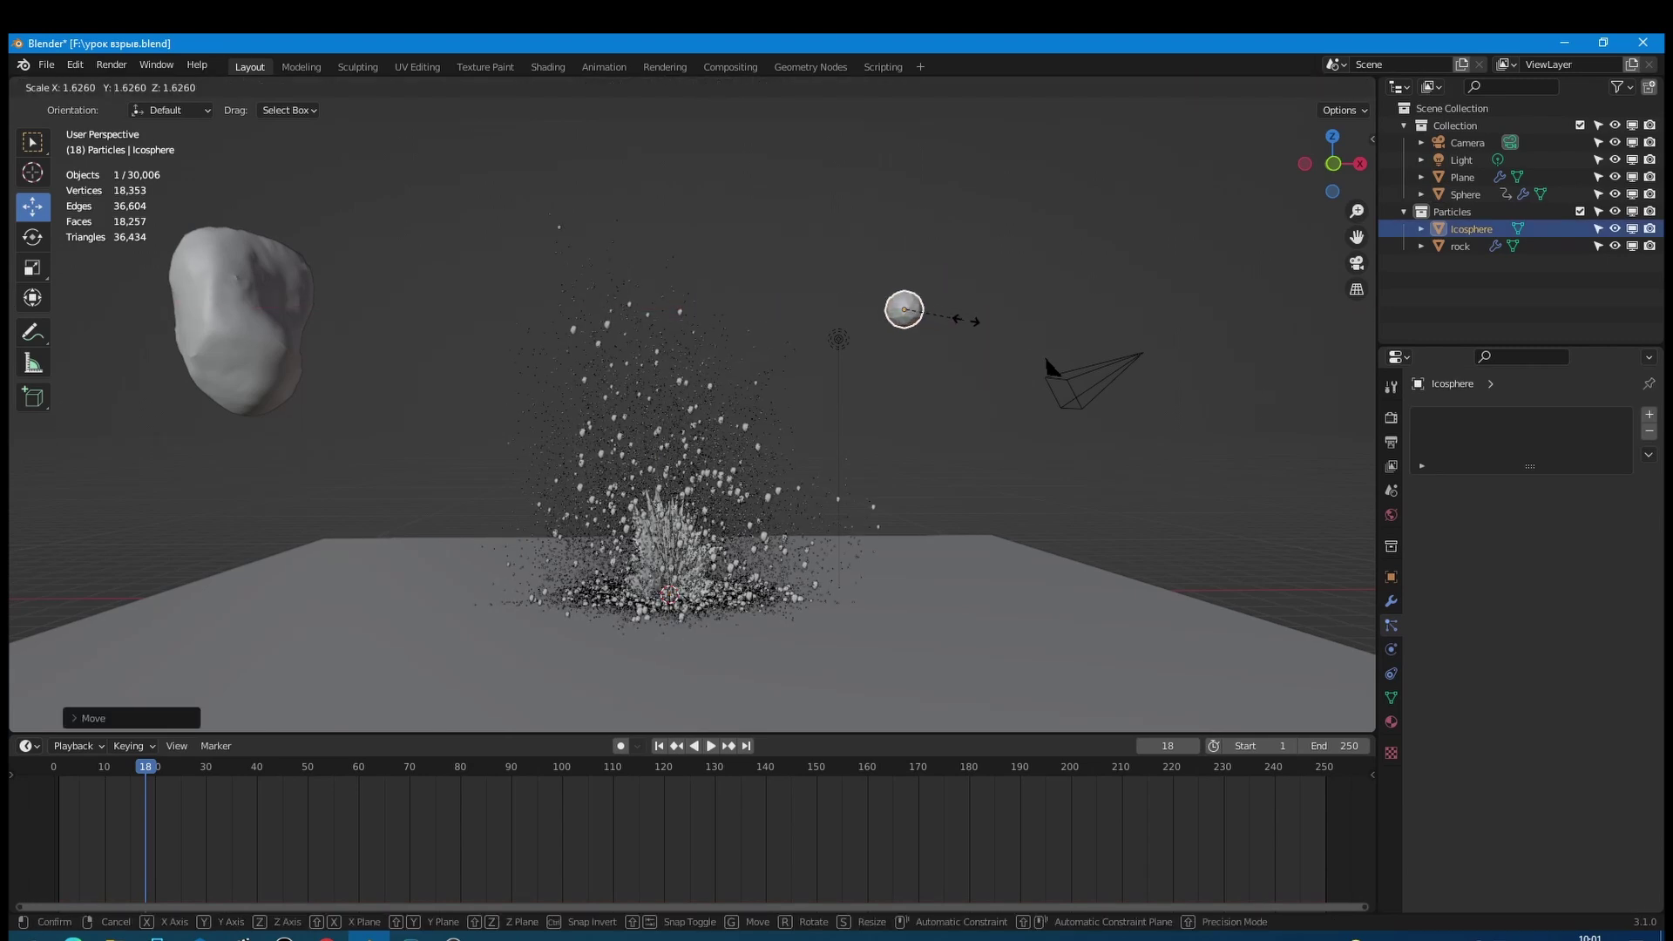
click(996, 334)
drag(973, 308, 1119, 310)
click(660, 746)
click(711, 745)
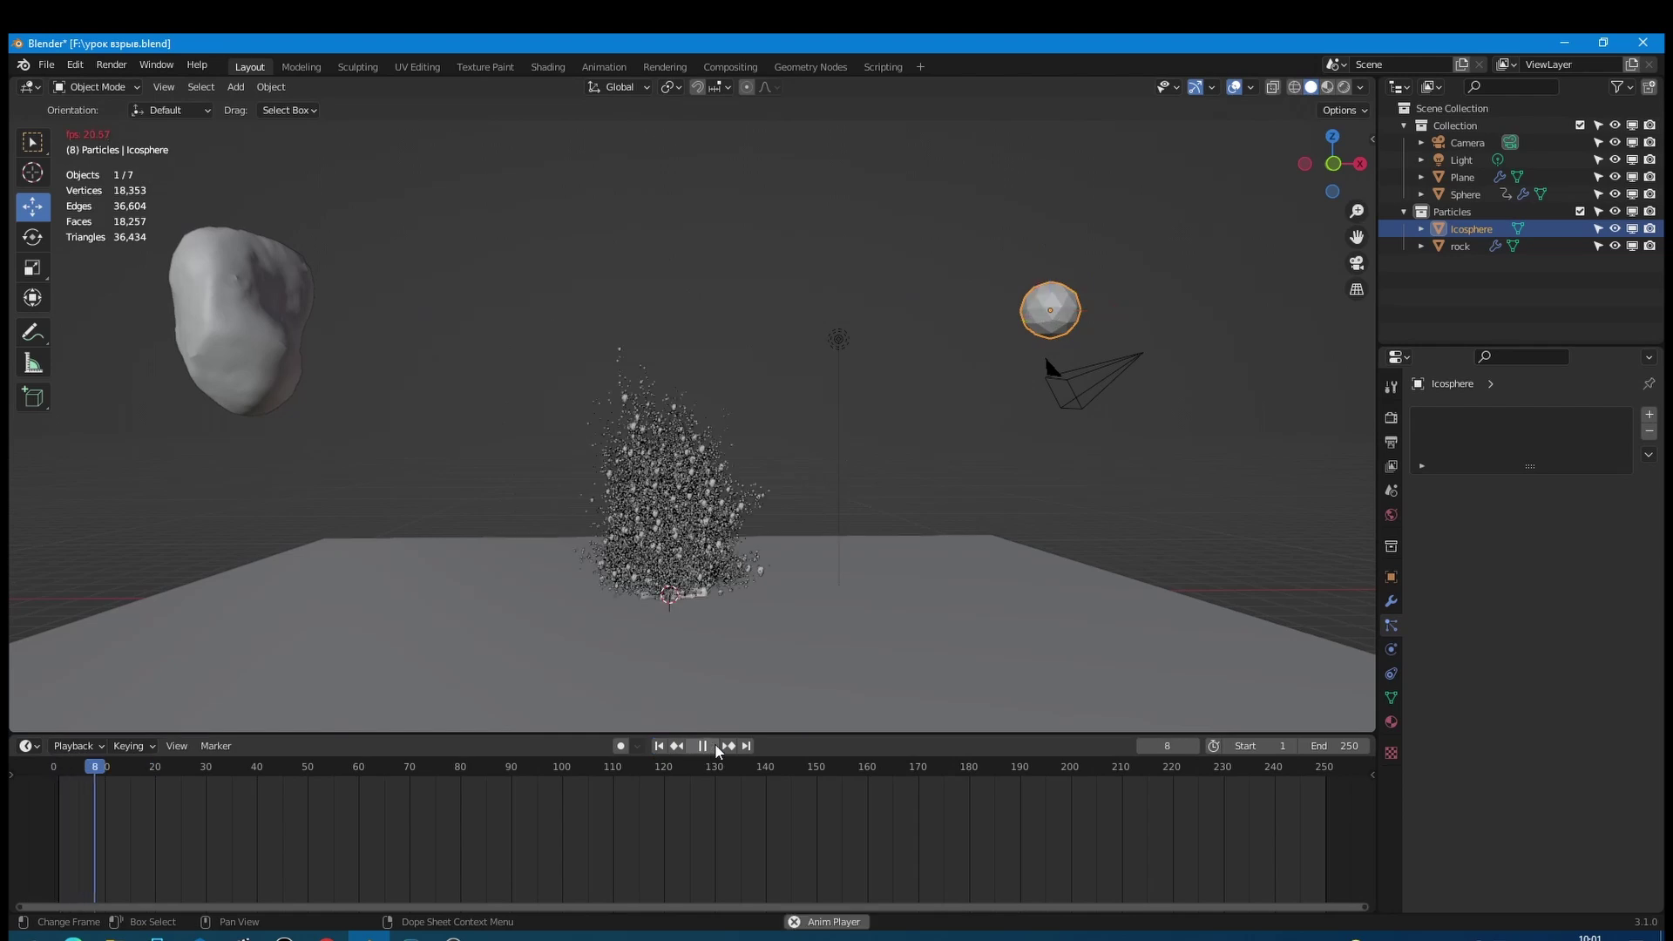
Step: Expand Viewport Display, then lift the rock and icosphere together upward along Z
click(660, 746)
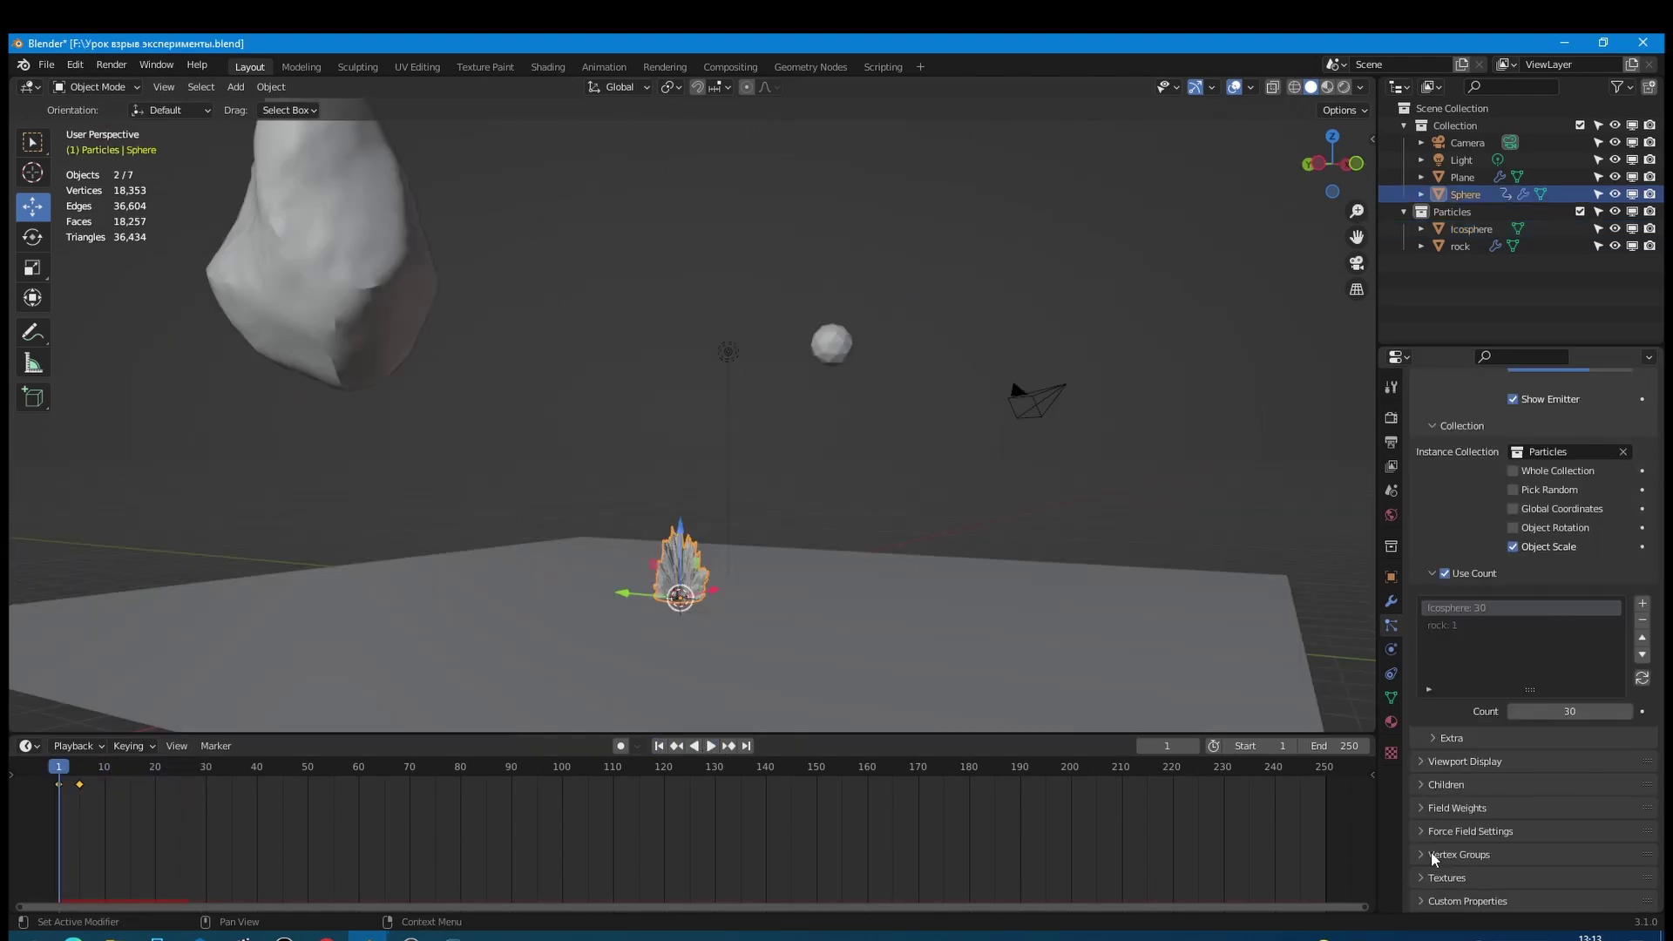
click(1442, 761)
scroll(1475, 834, down, 2)
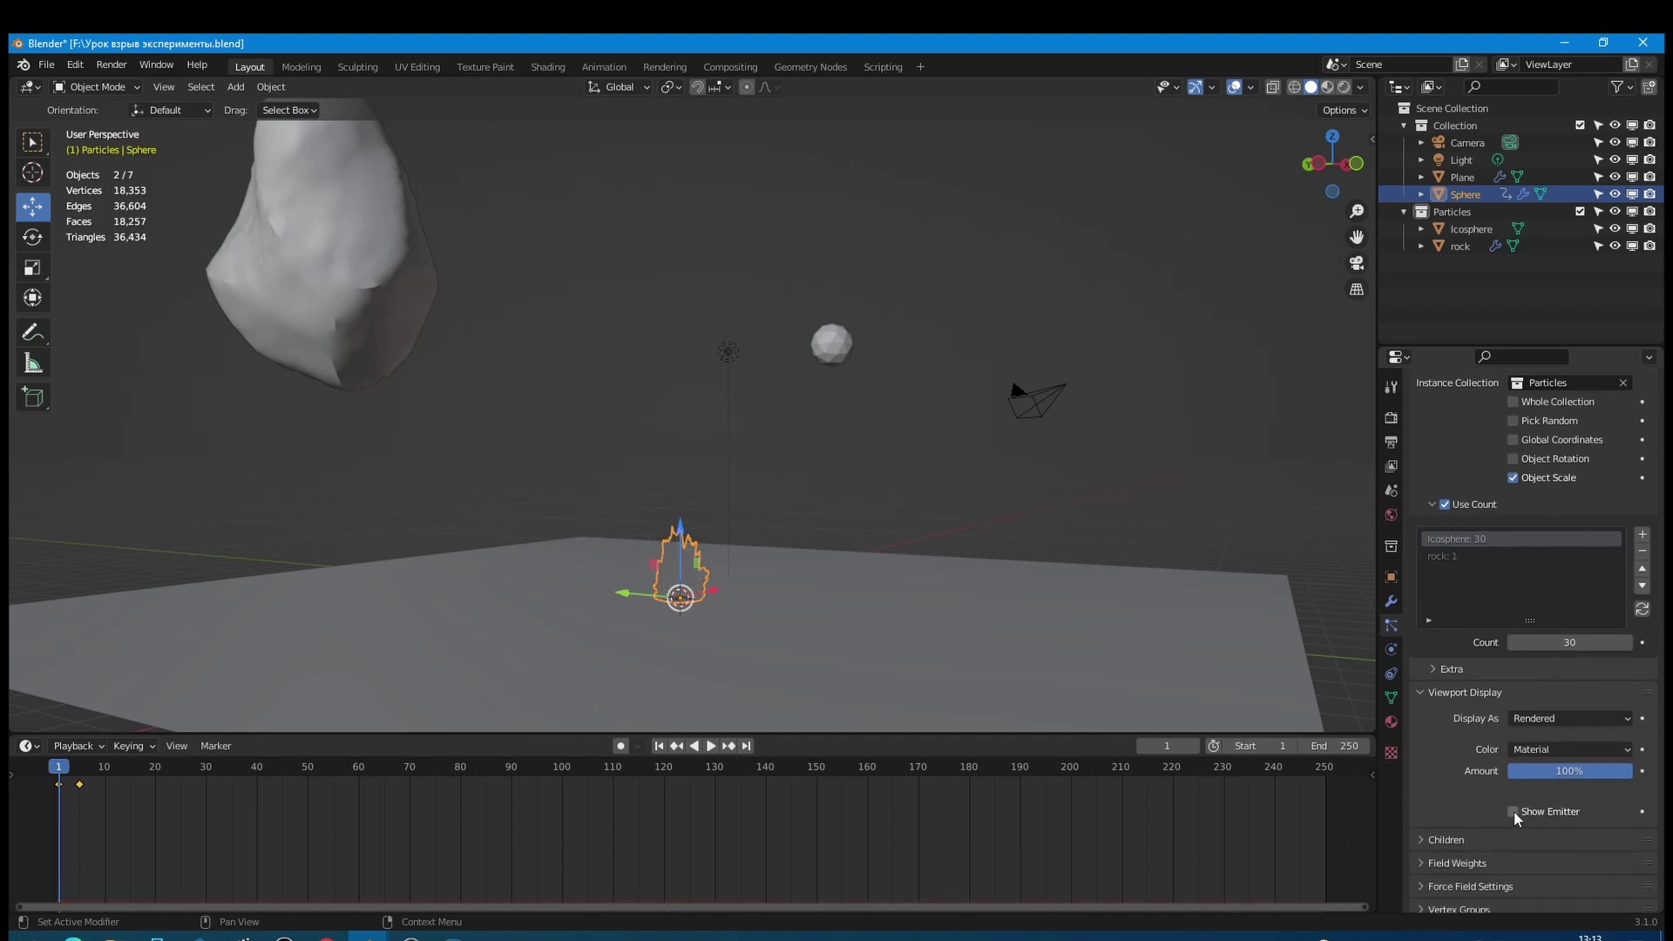
scroll(1514, 819, up, 12)
click(404, 315)
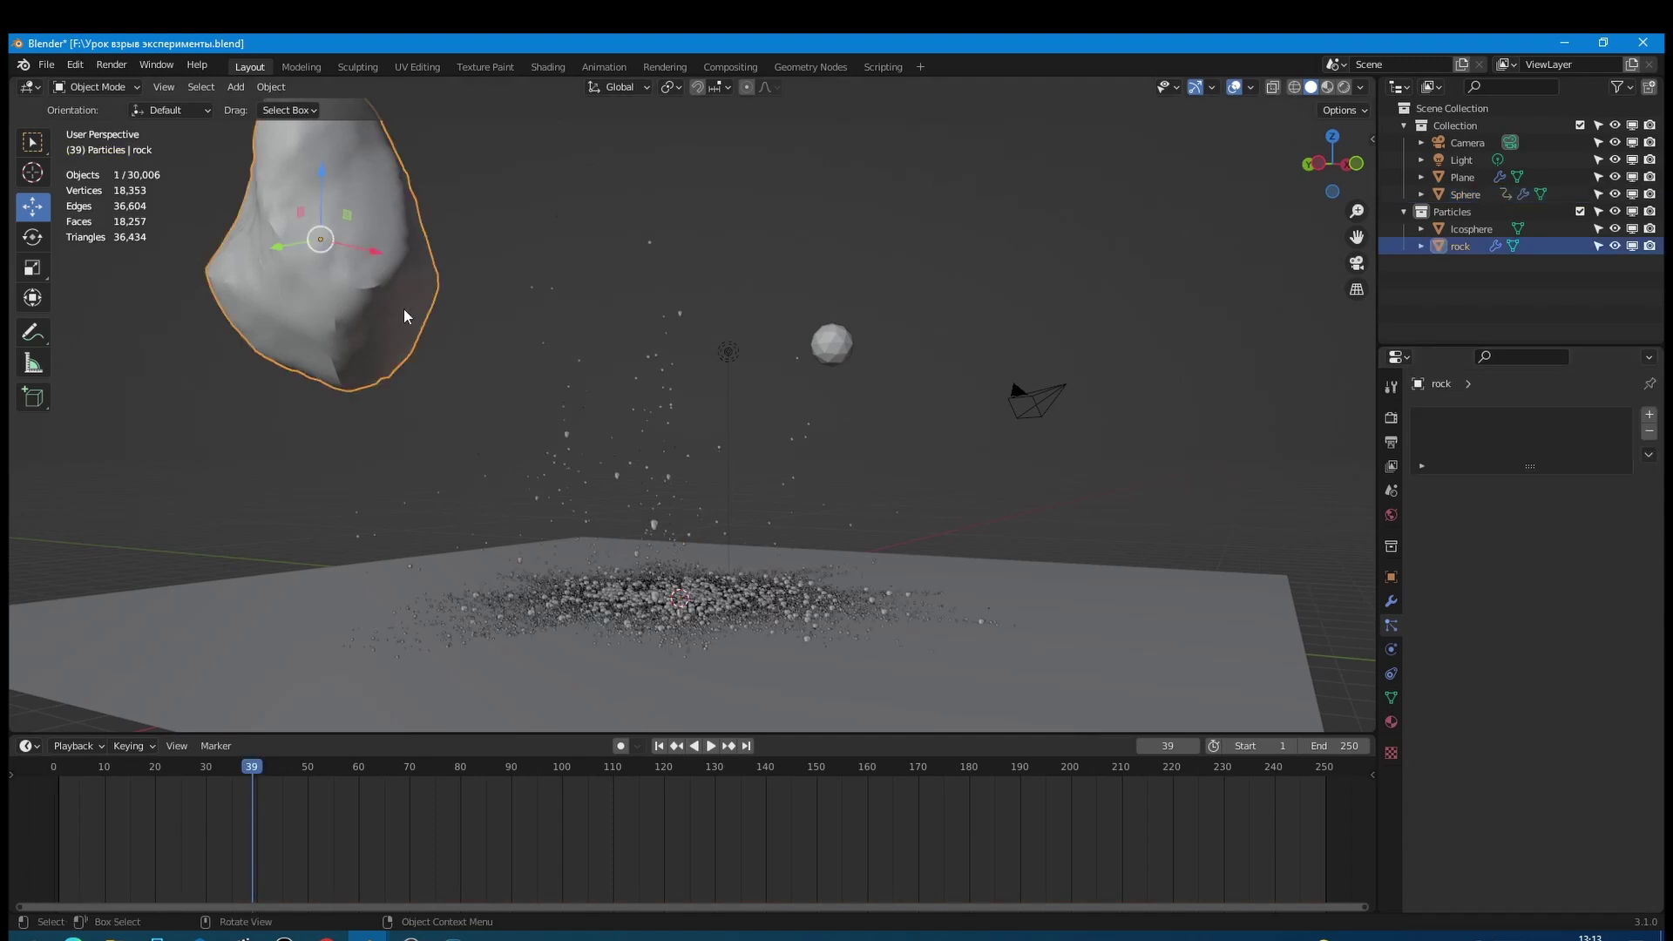
shift+click(810, 342)
key(g)
key(z)
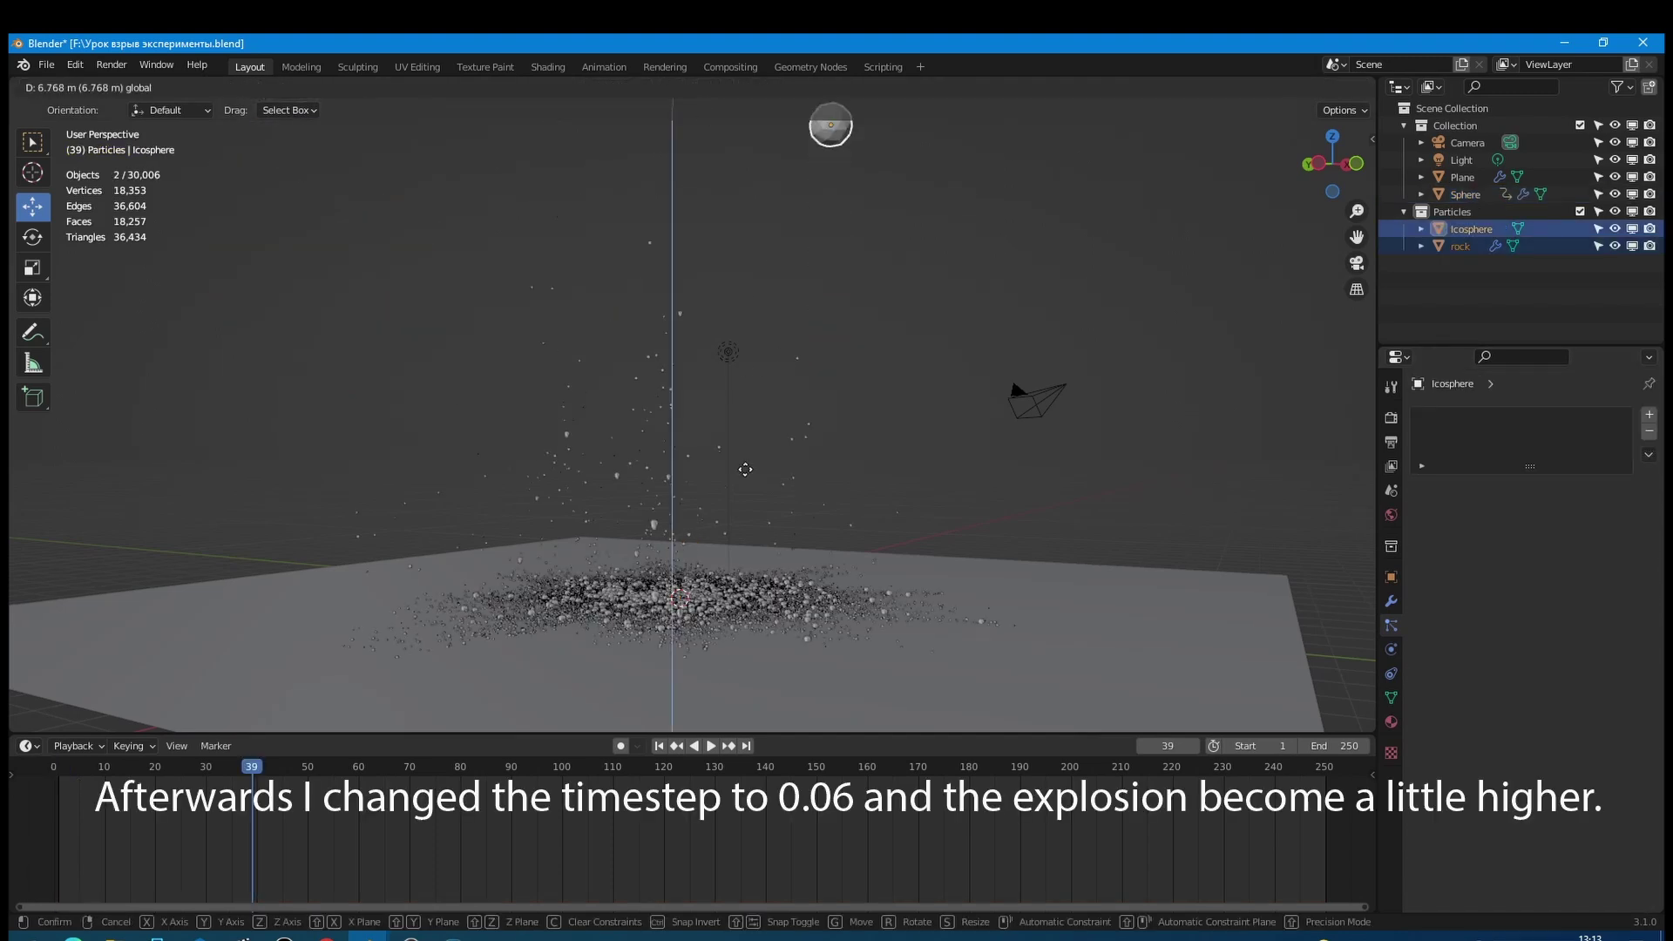
click(763, 262)
Step: Replay the explosion from frame 1 to see instanced chunks scattering across the plane
click(659, 746)
click(711, 746)
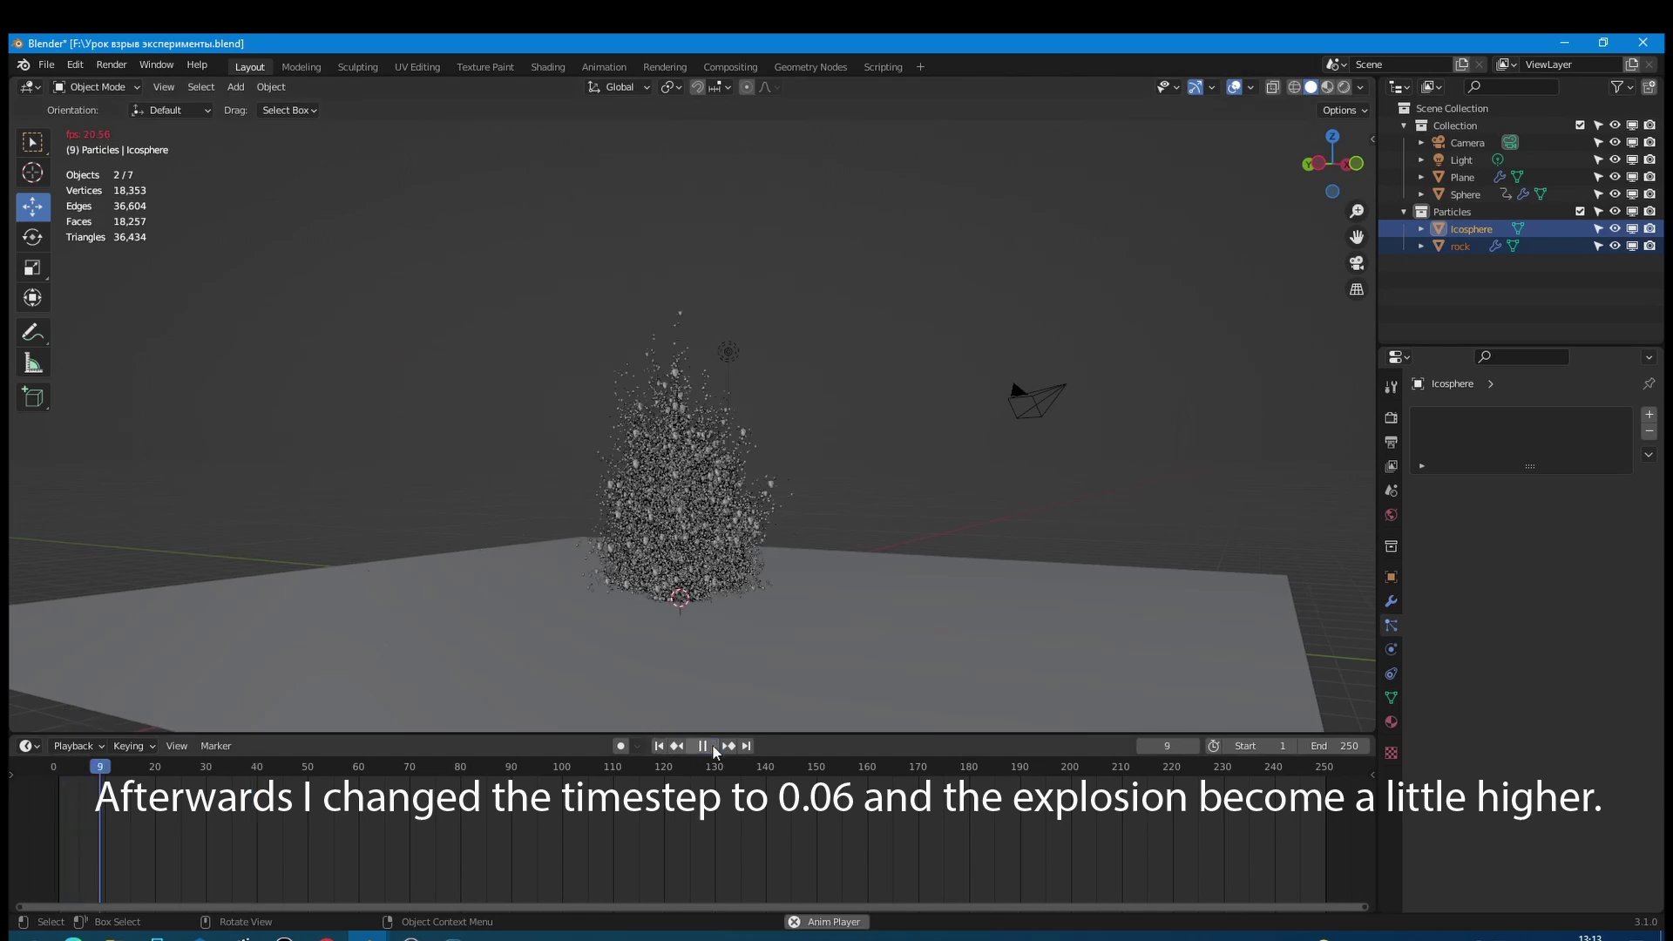
click(703, 746)
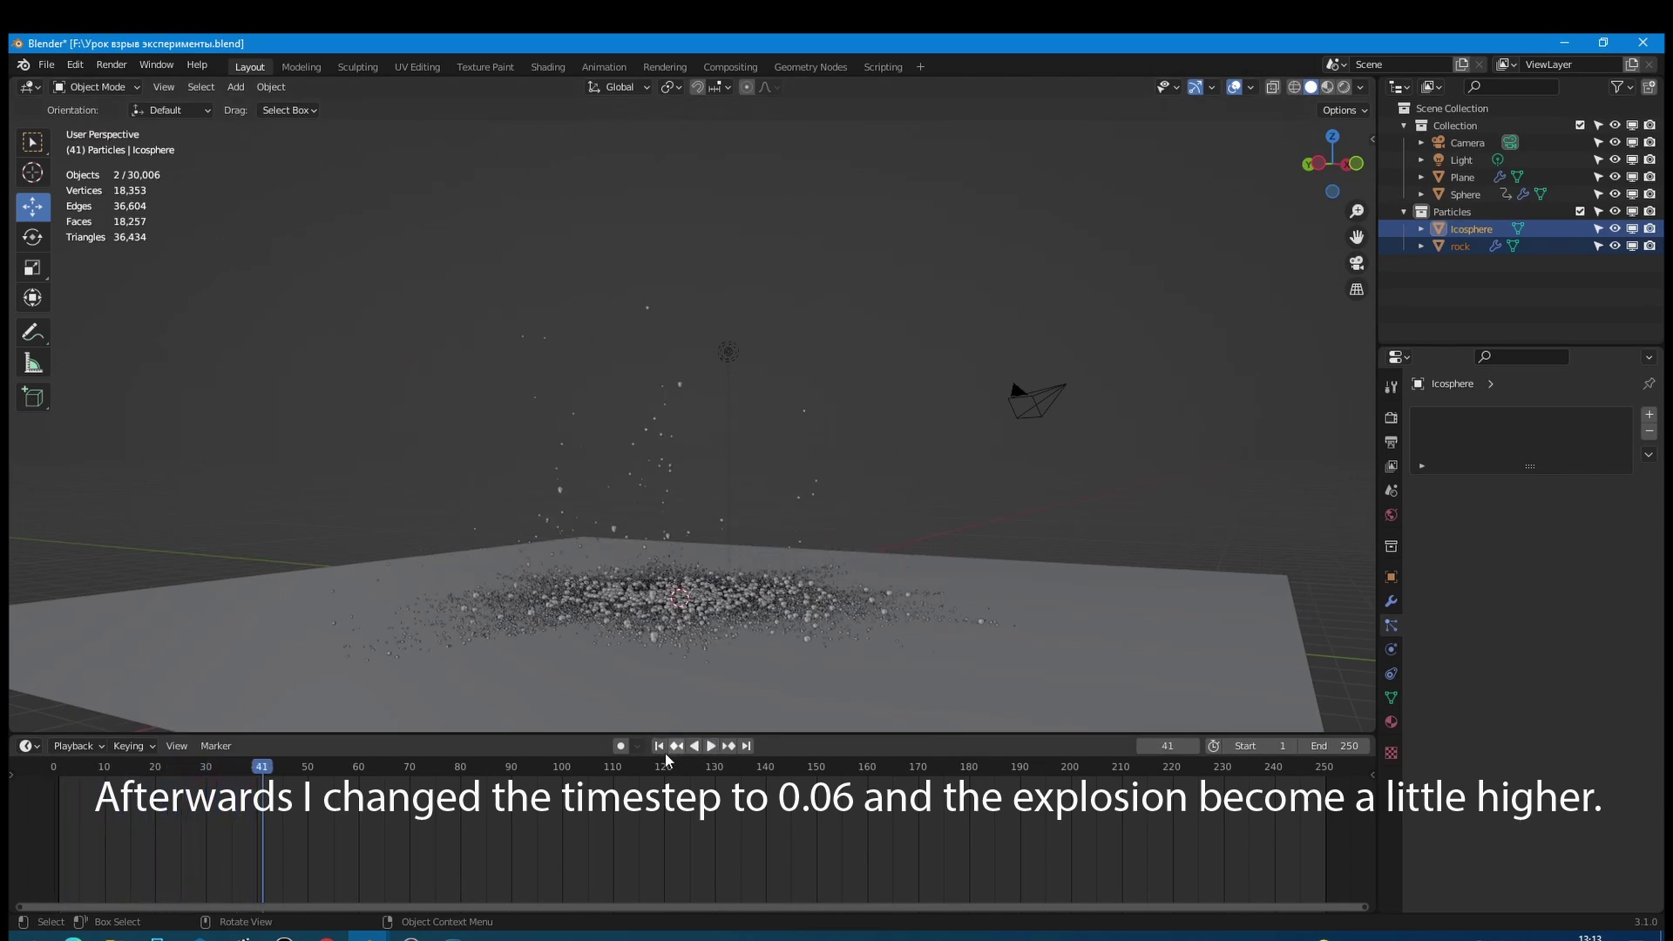
click(659, 745)
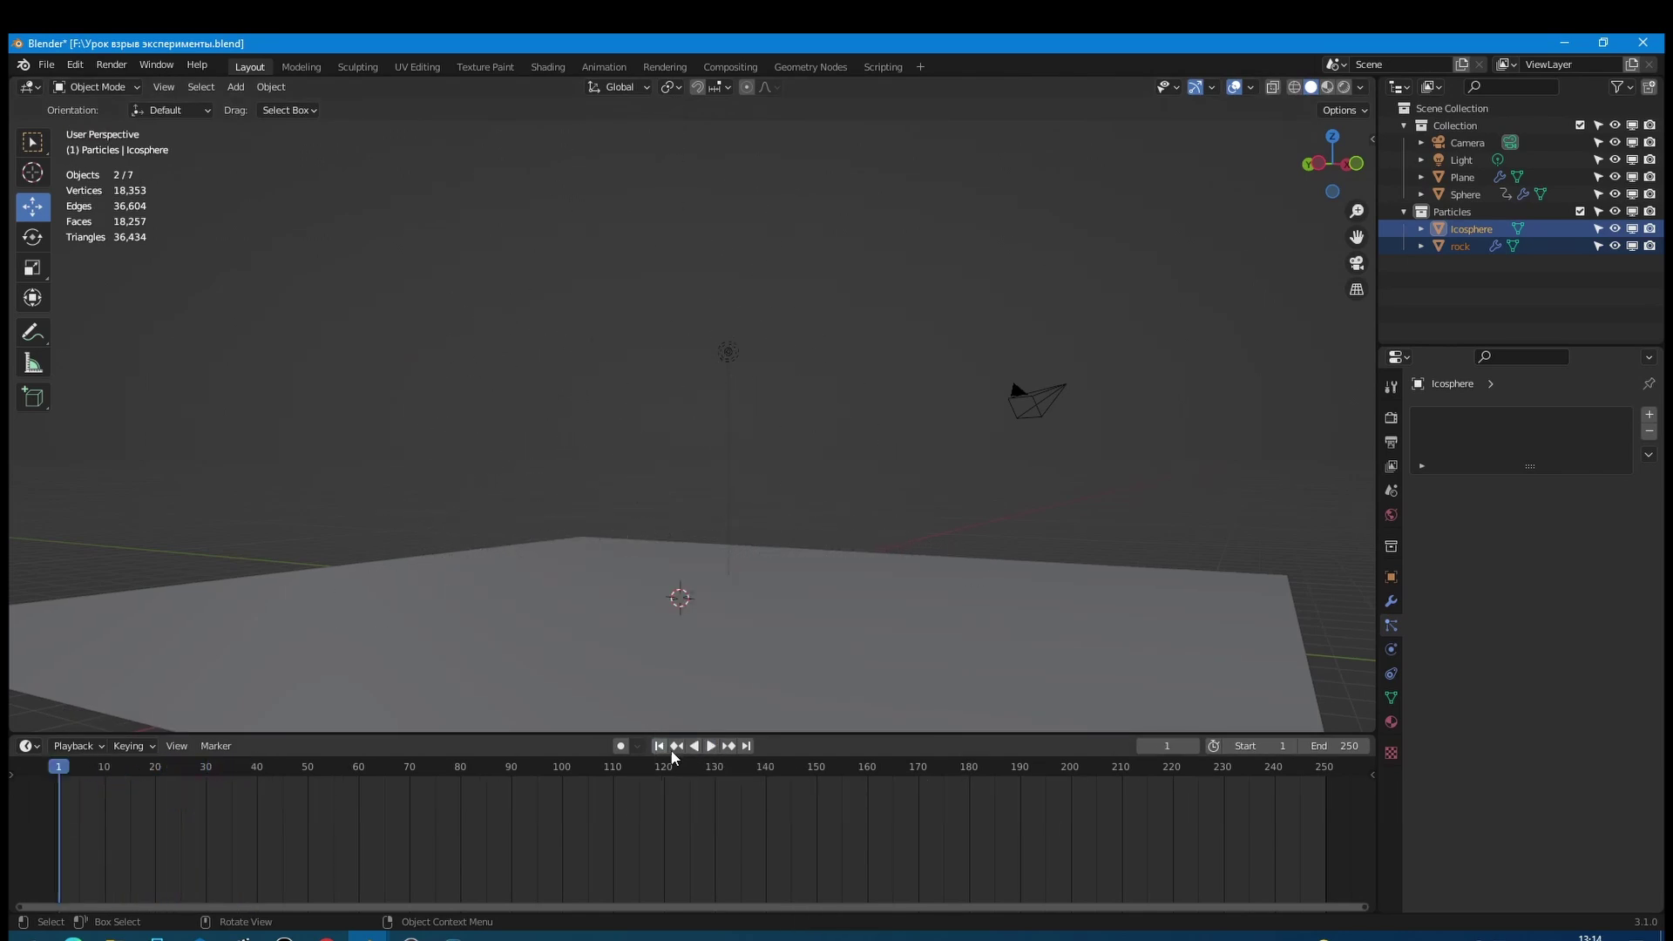
click(708, 746)
Step: Stop the playback at frame 53
click(704, 747)
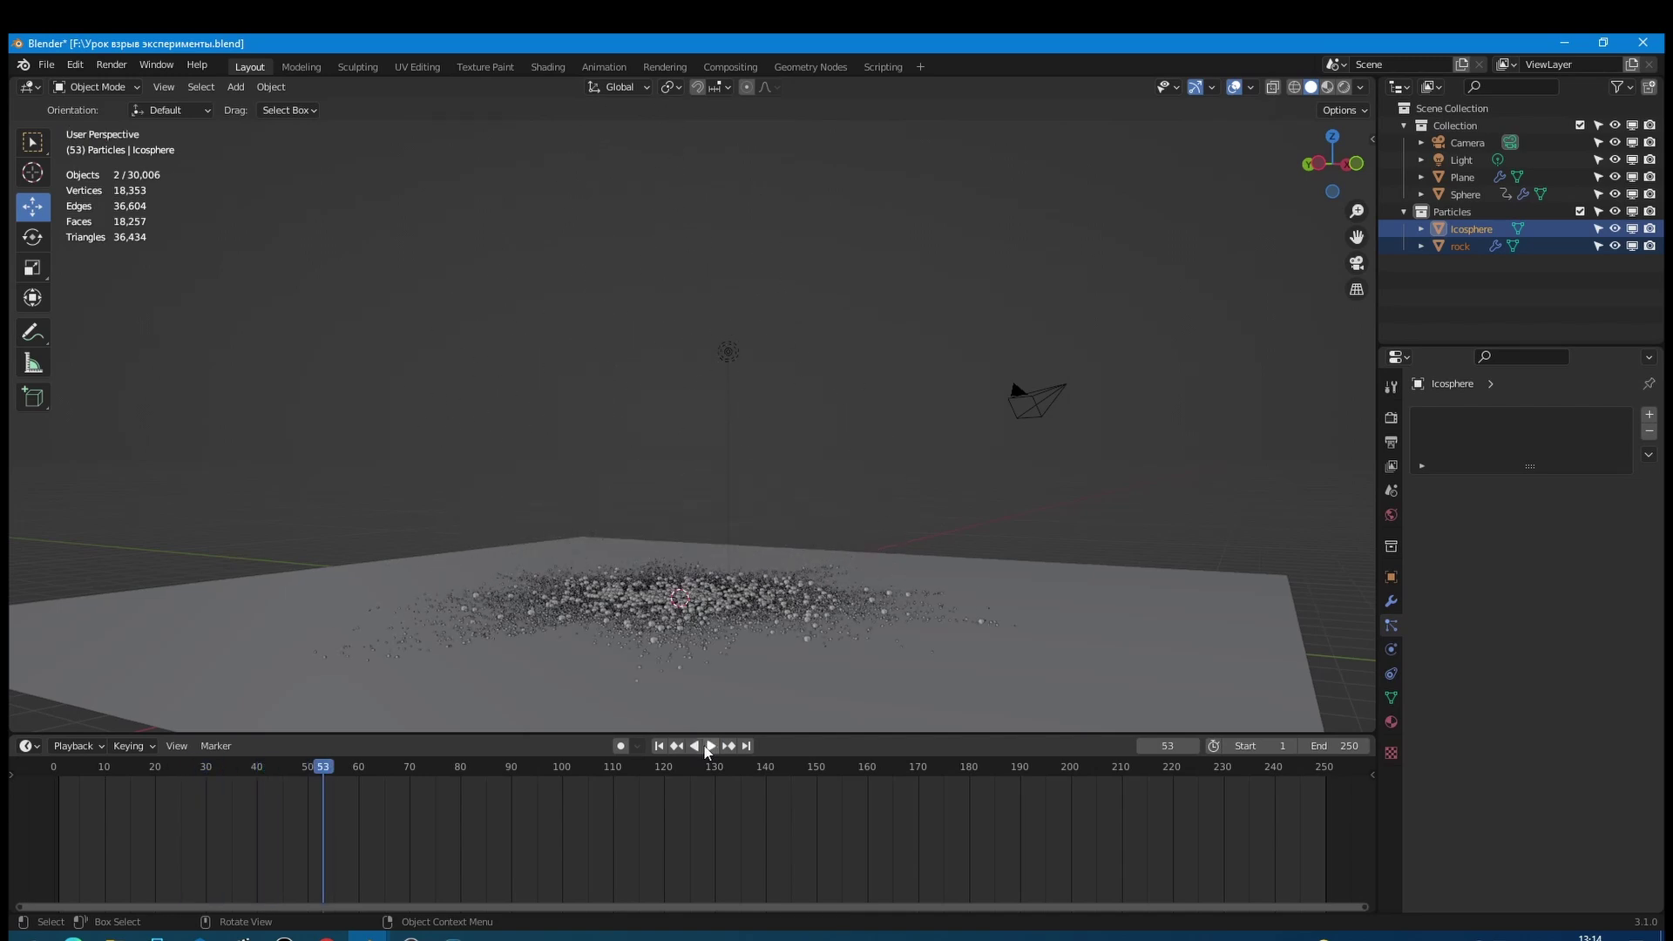